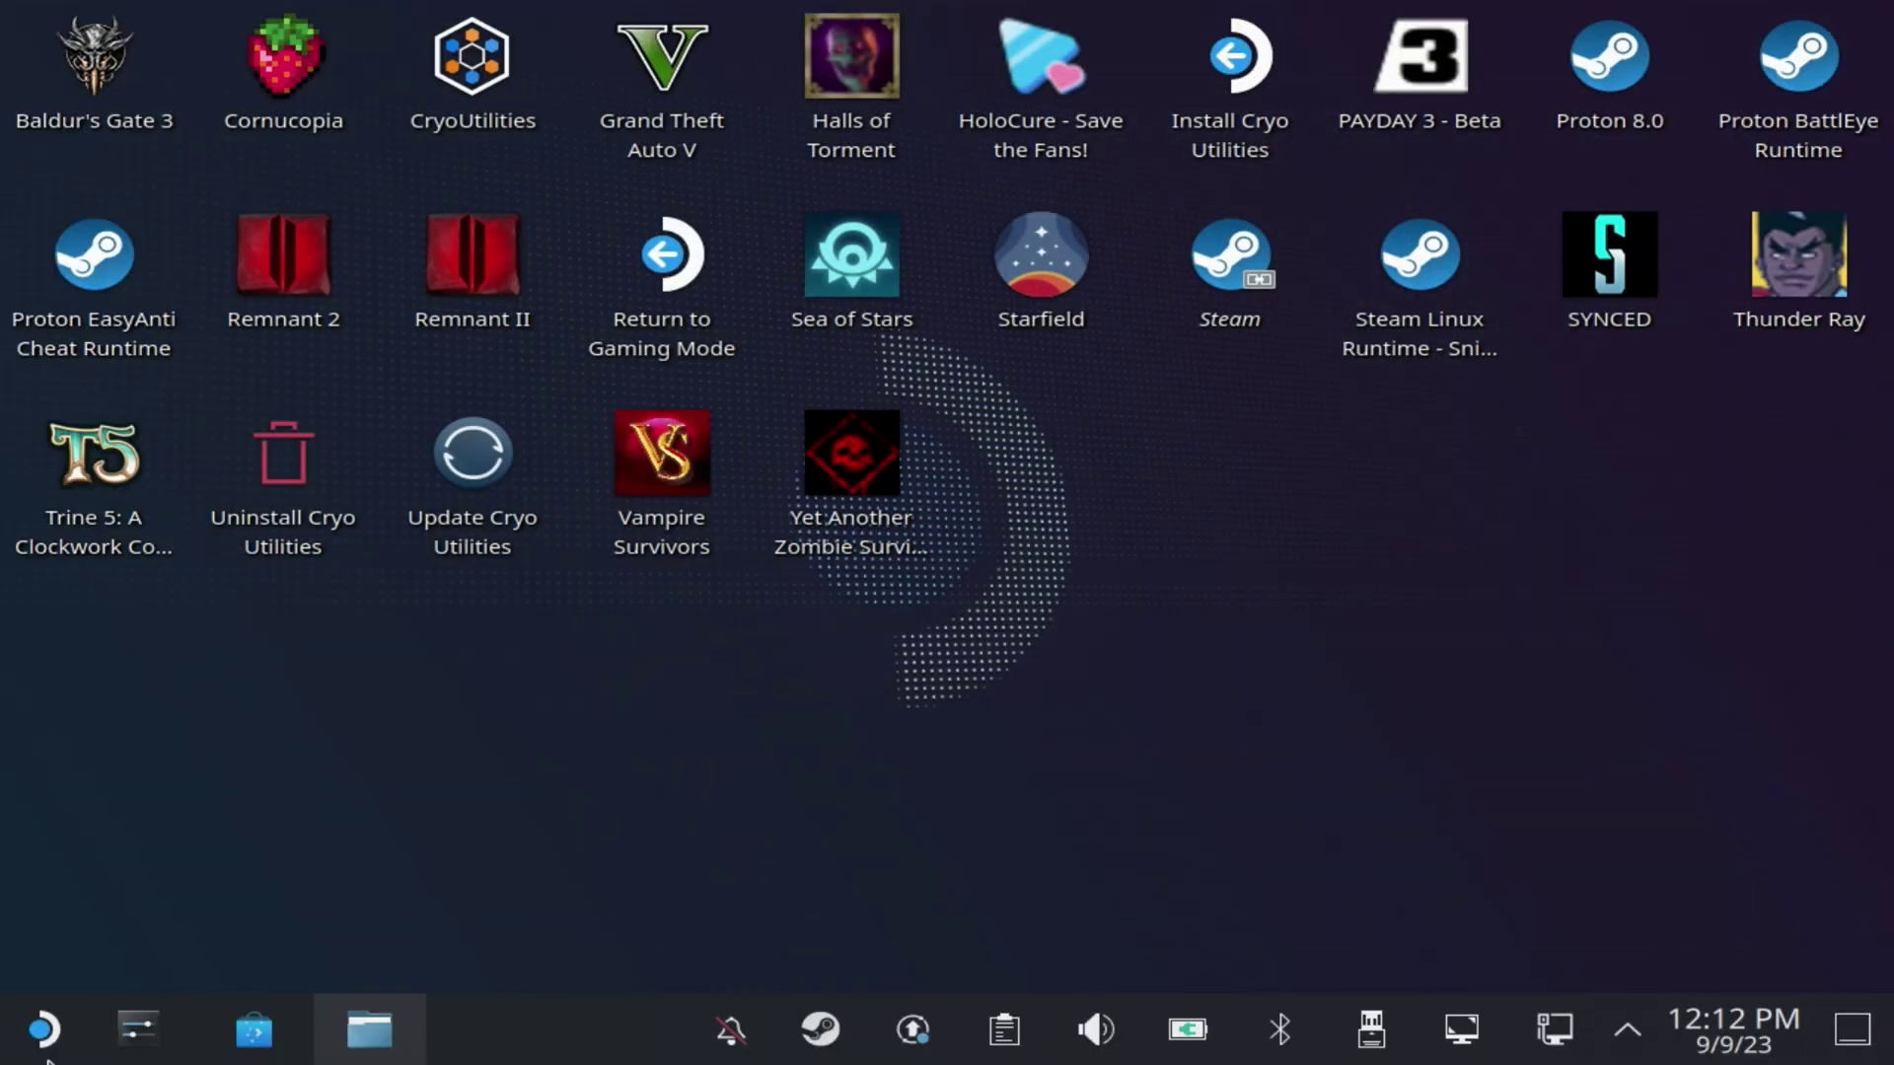
Step: Launch Google Chrome and go to nexusmods.com
left_click(45, 1055)
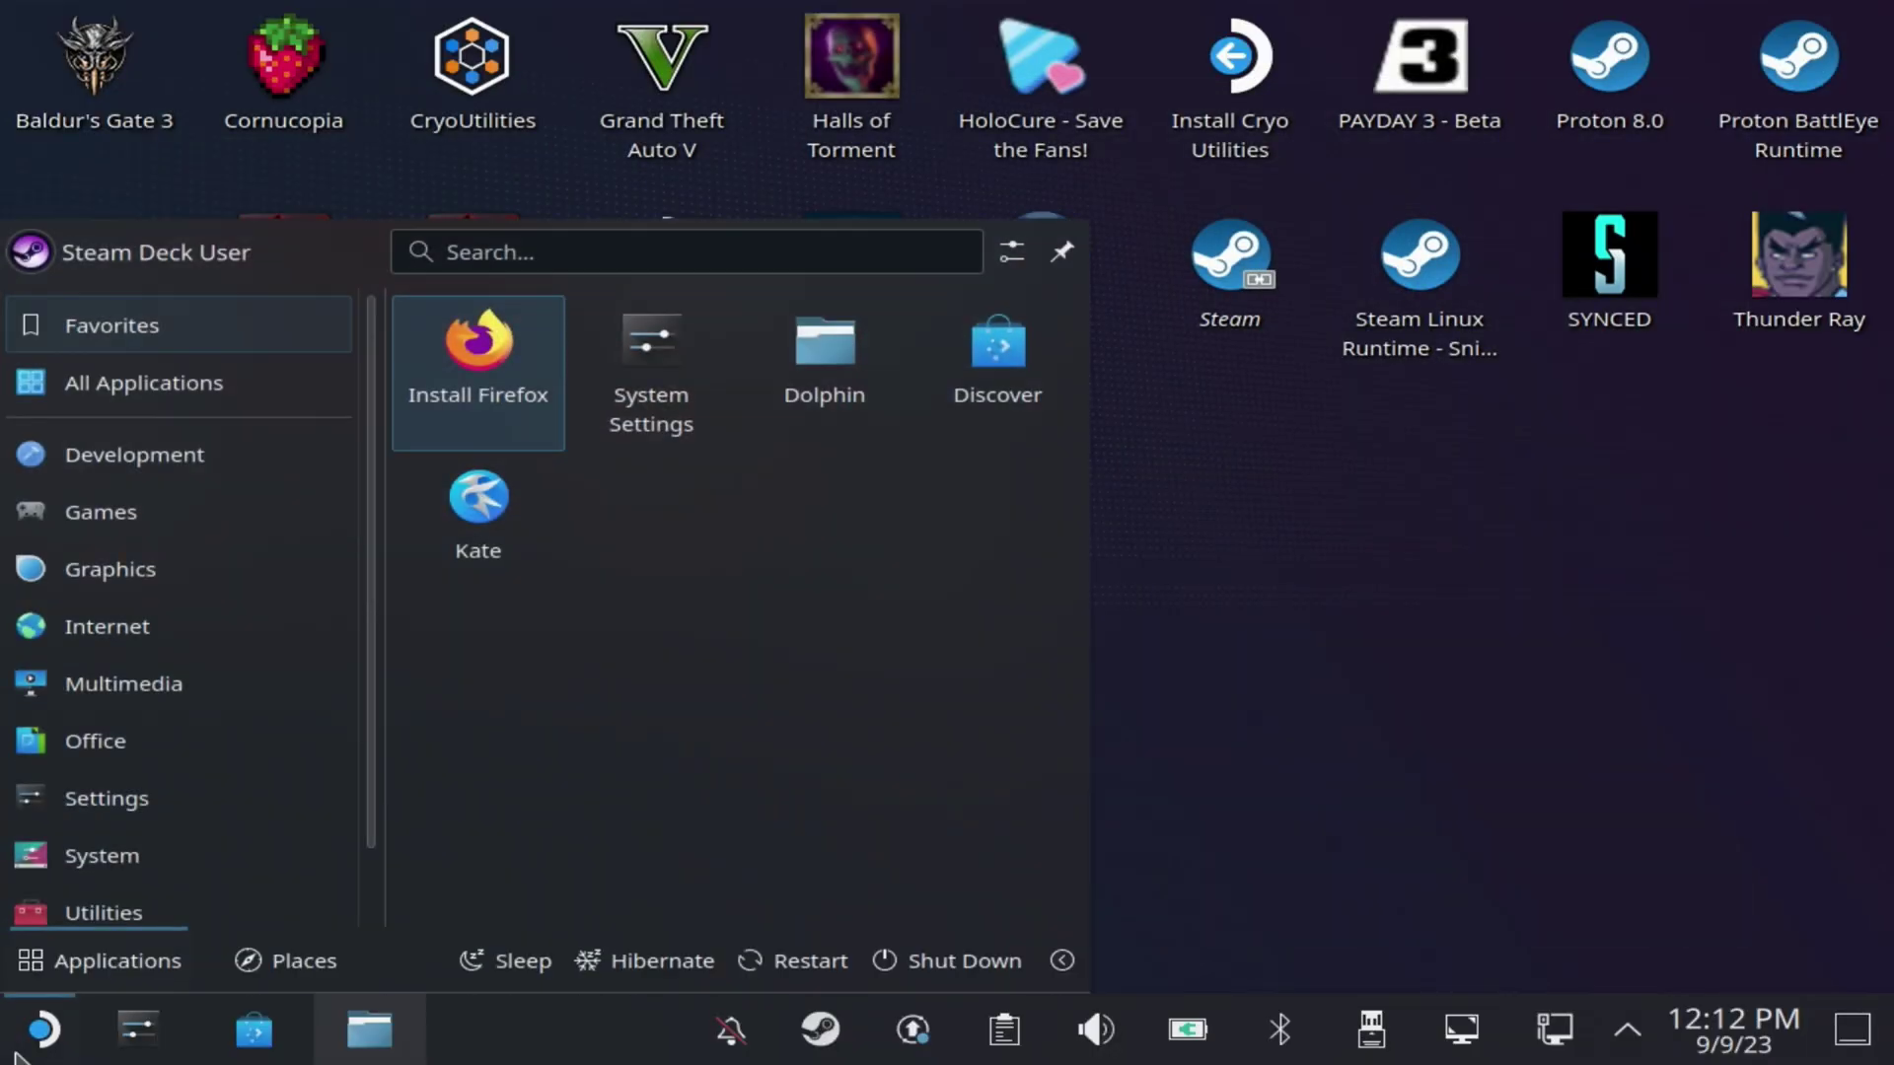
left_click(241, 642)
left_click(624, 417)
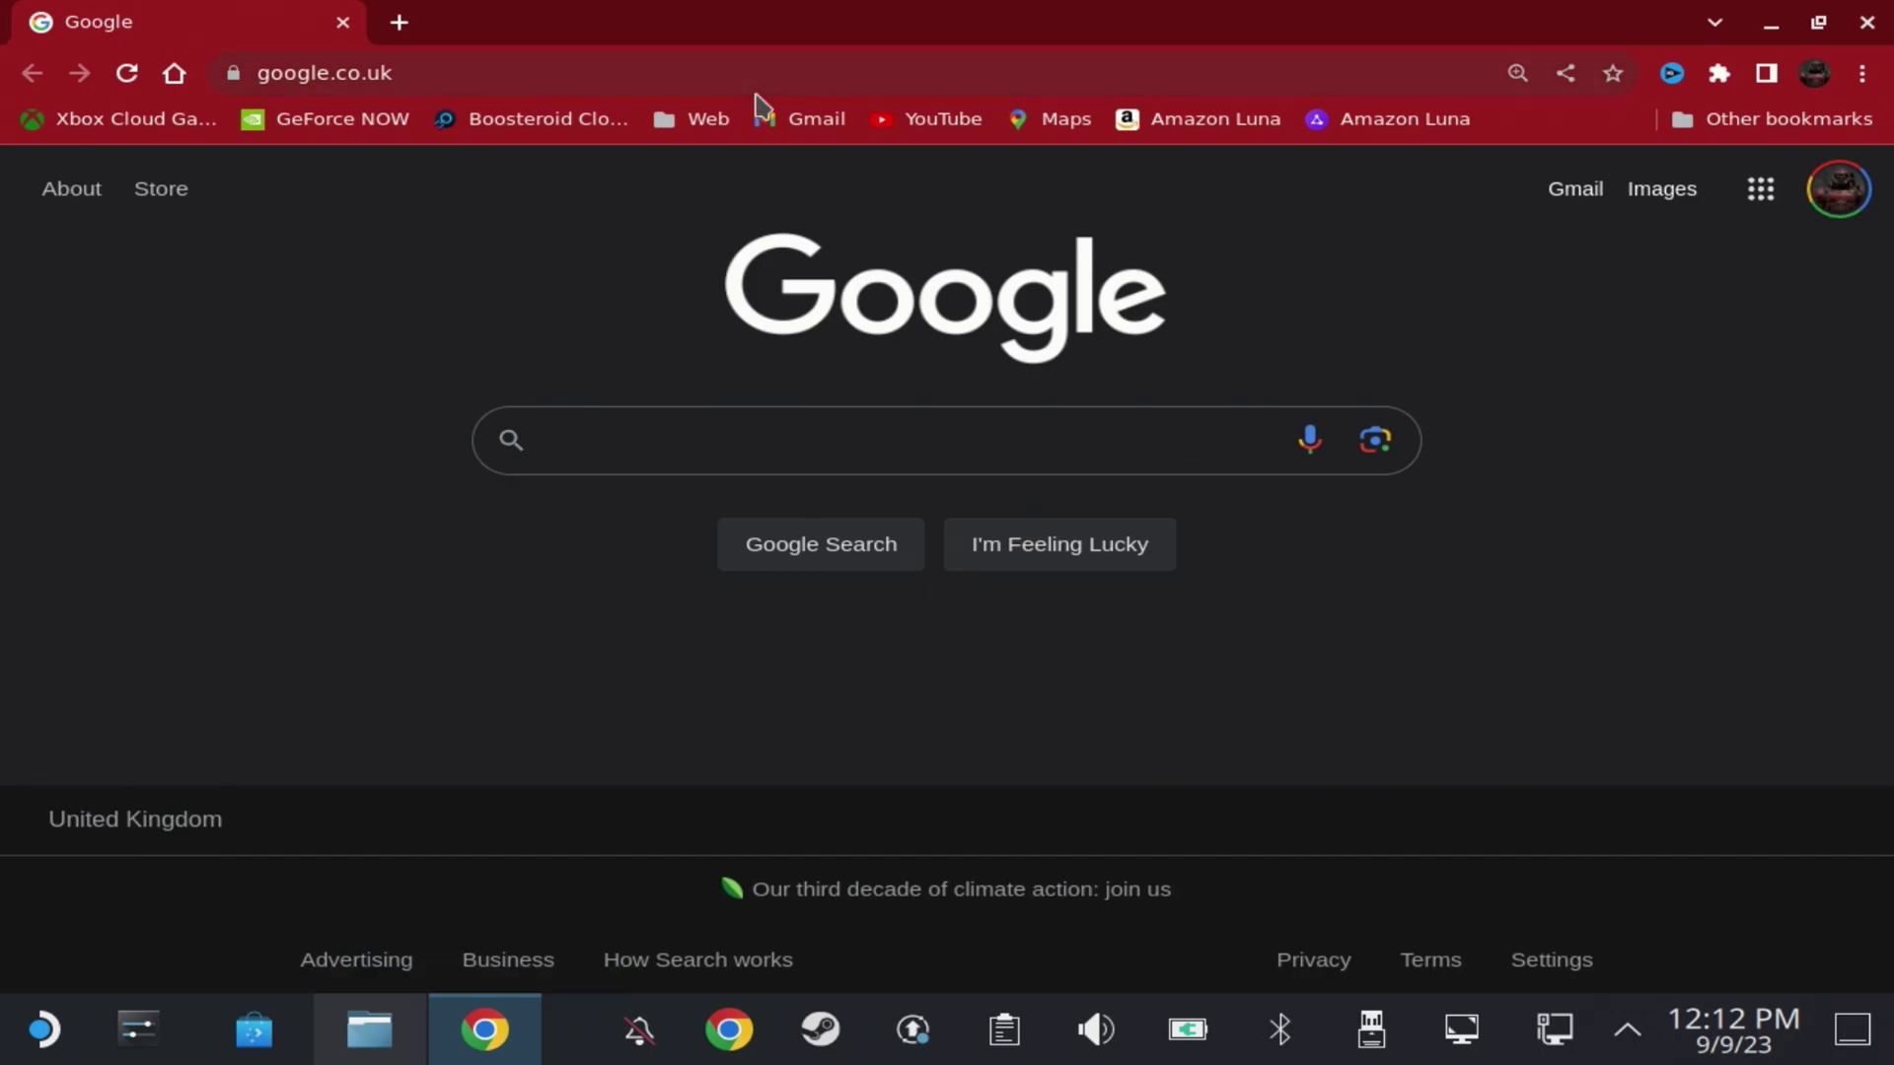
left_click(952, 87)
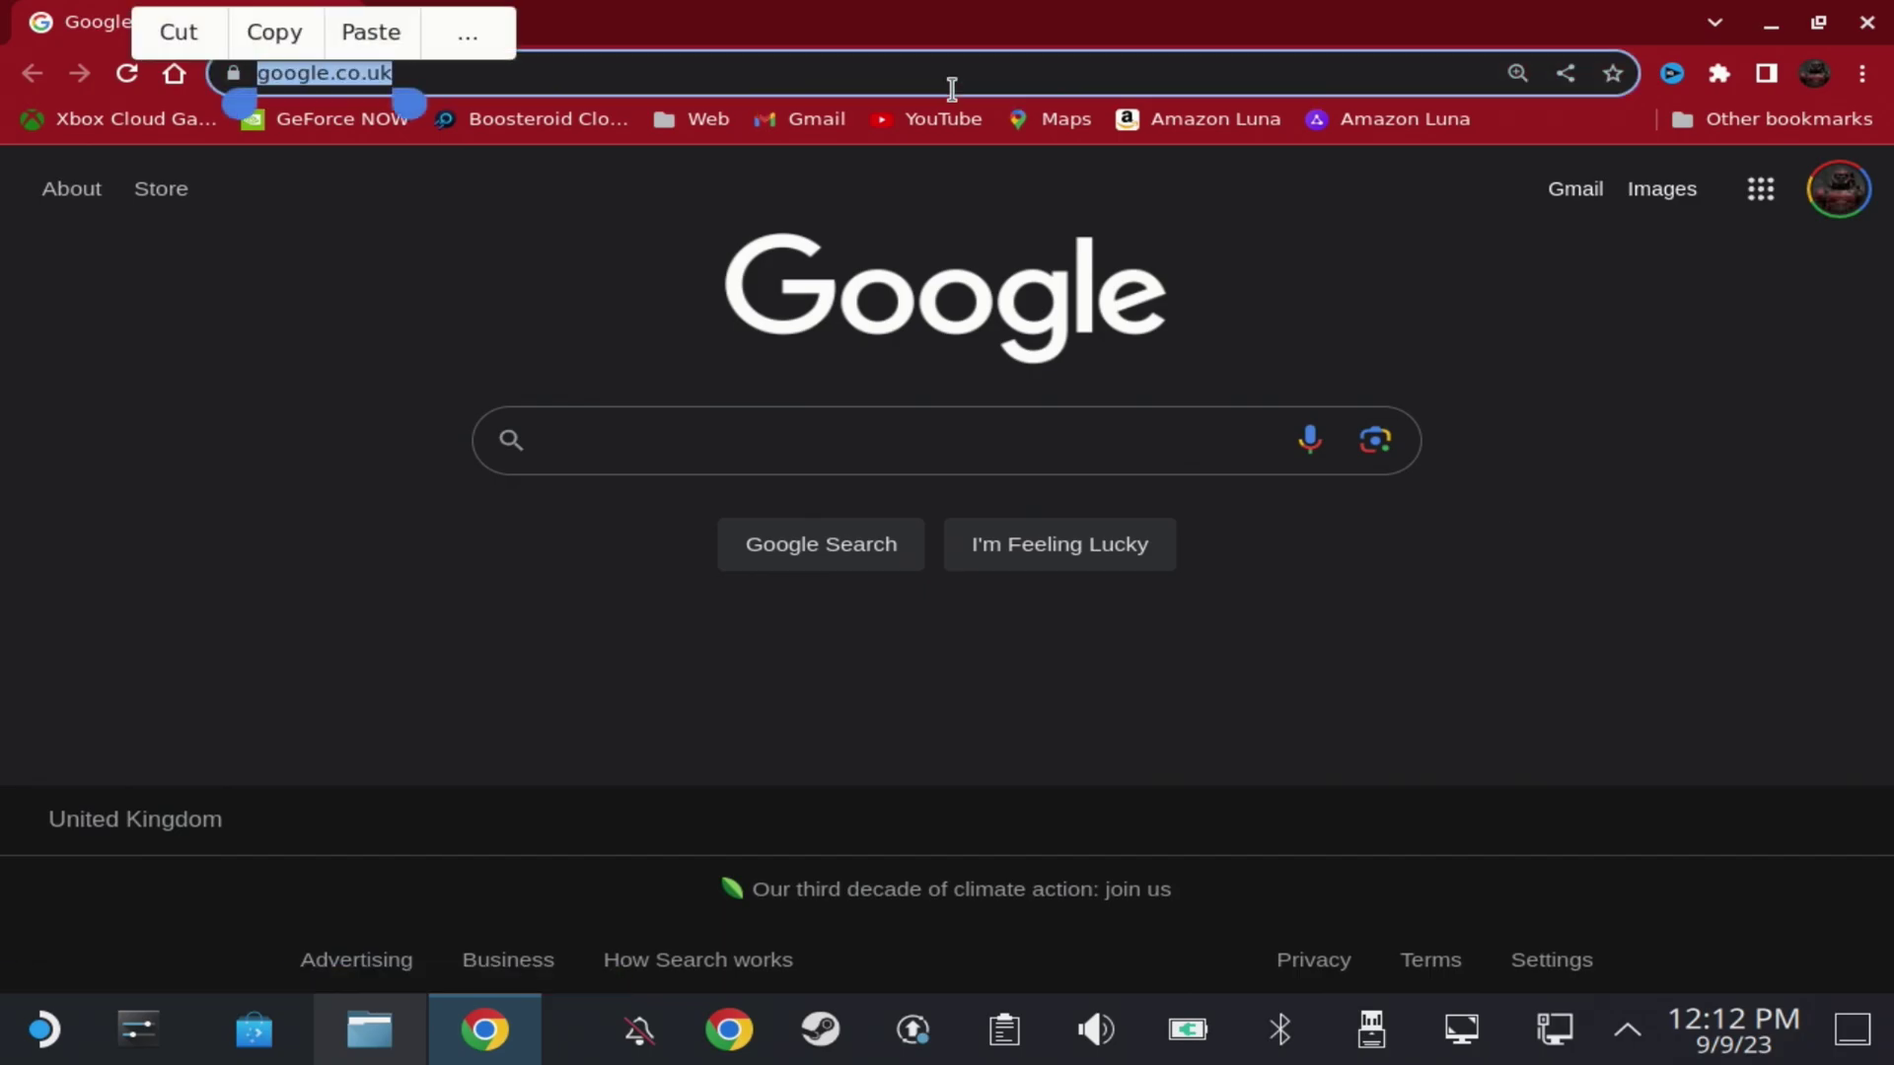
type("nexusmods.com")
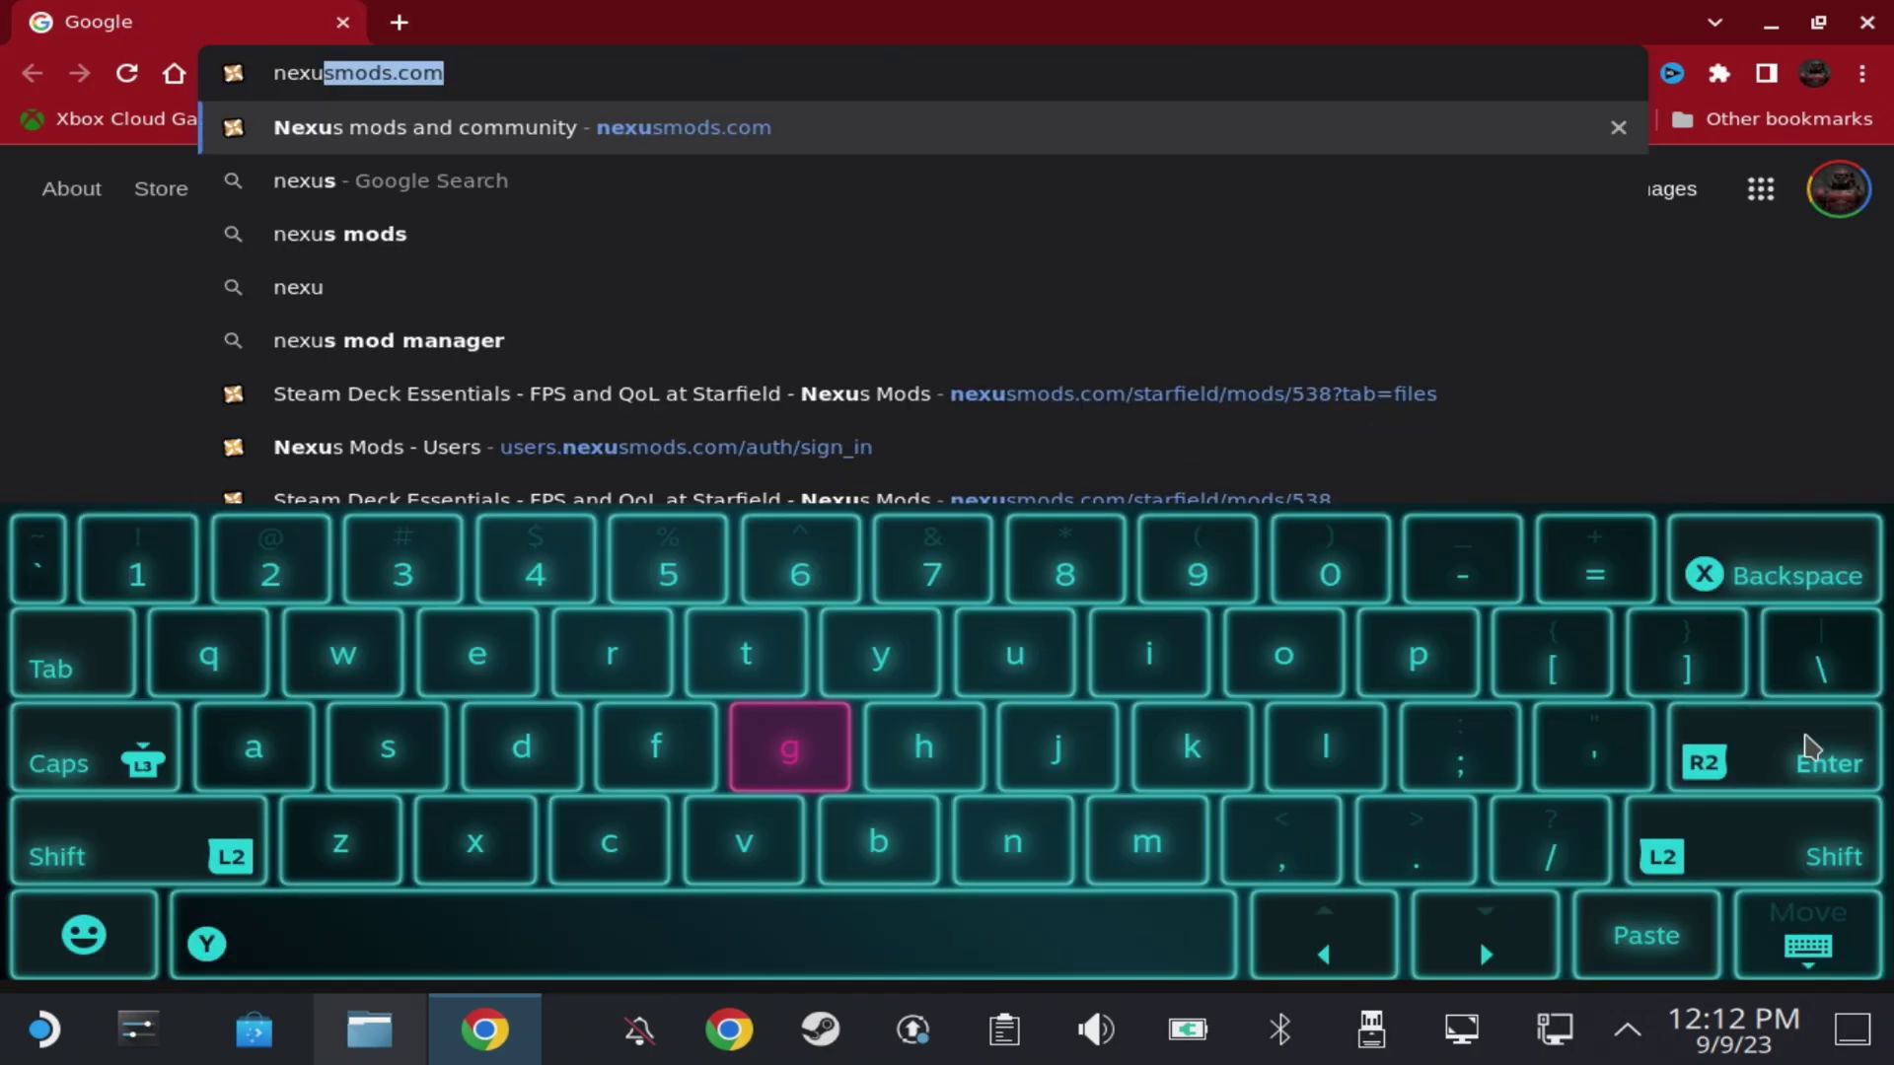
left_click(1808, 747)
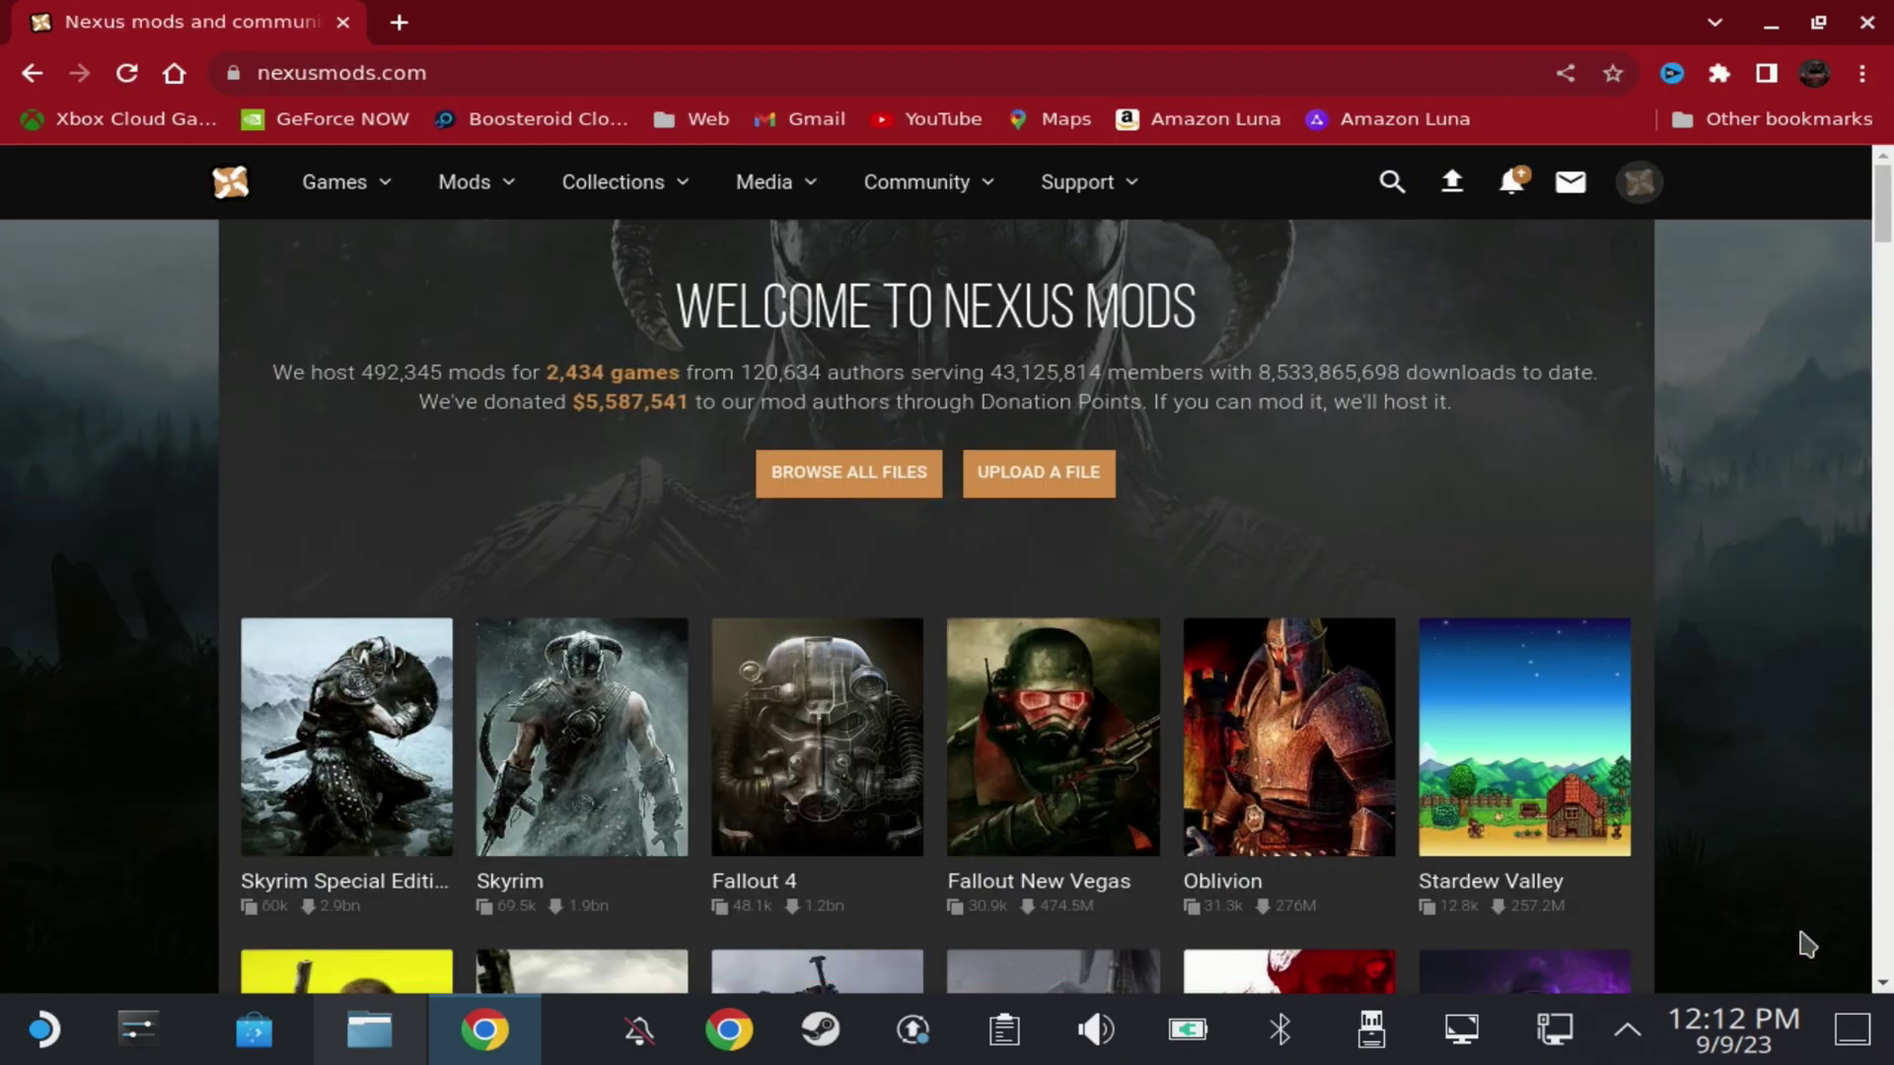
Step: Search Nexus Mods for "steam deck ess" and open the Starfield mod Steam Deck Essentials (All Handhelds - PCs Supported)
left_click(1602, 644)
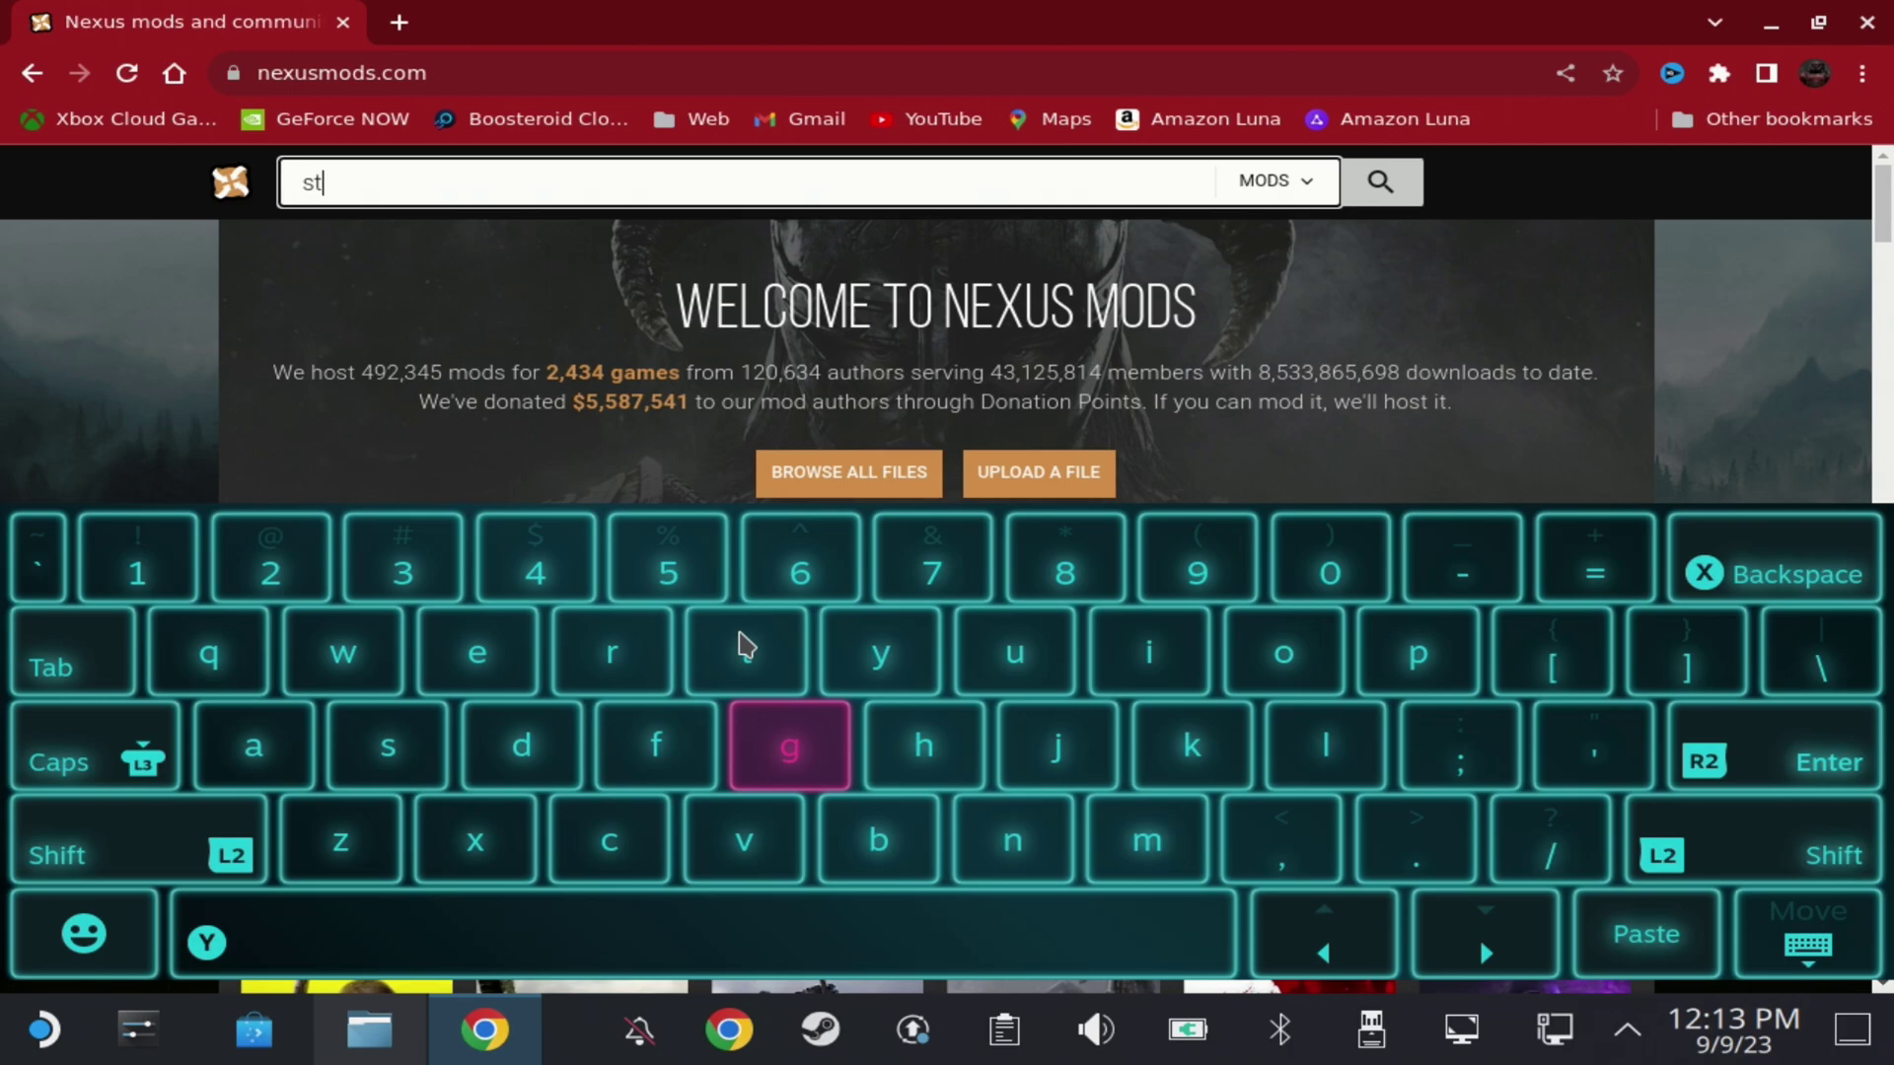
left_click(434, 679)
type("m deck ess")
left_click(927, 314)
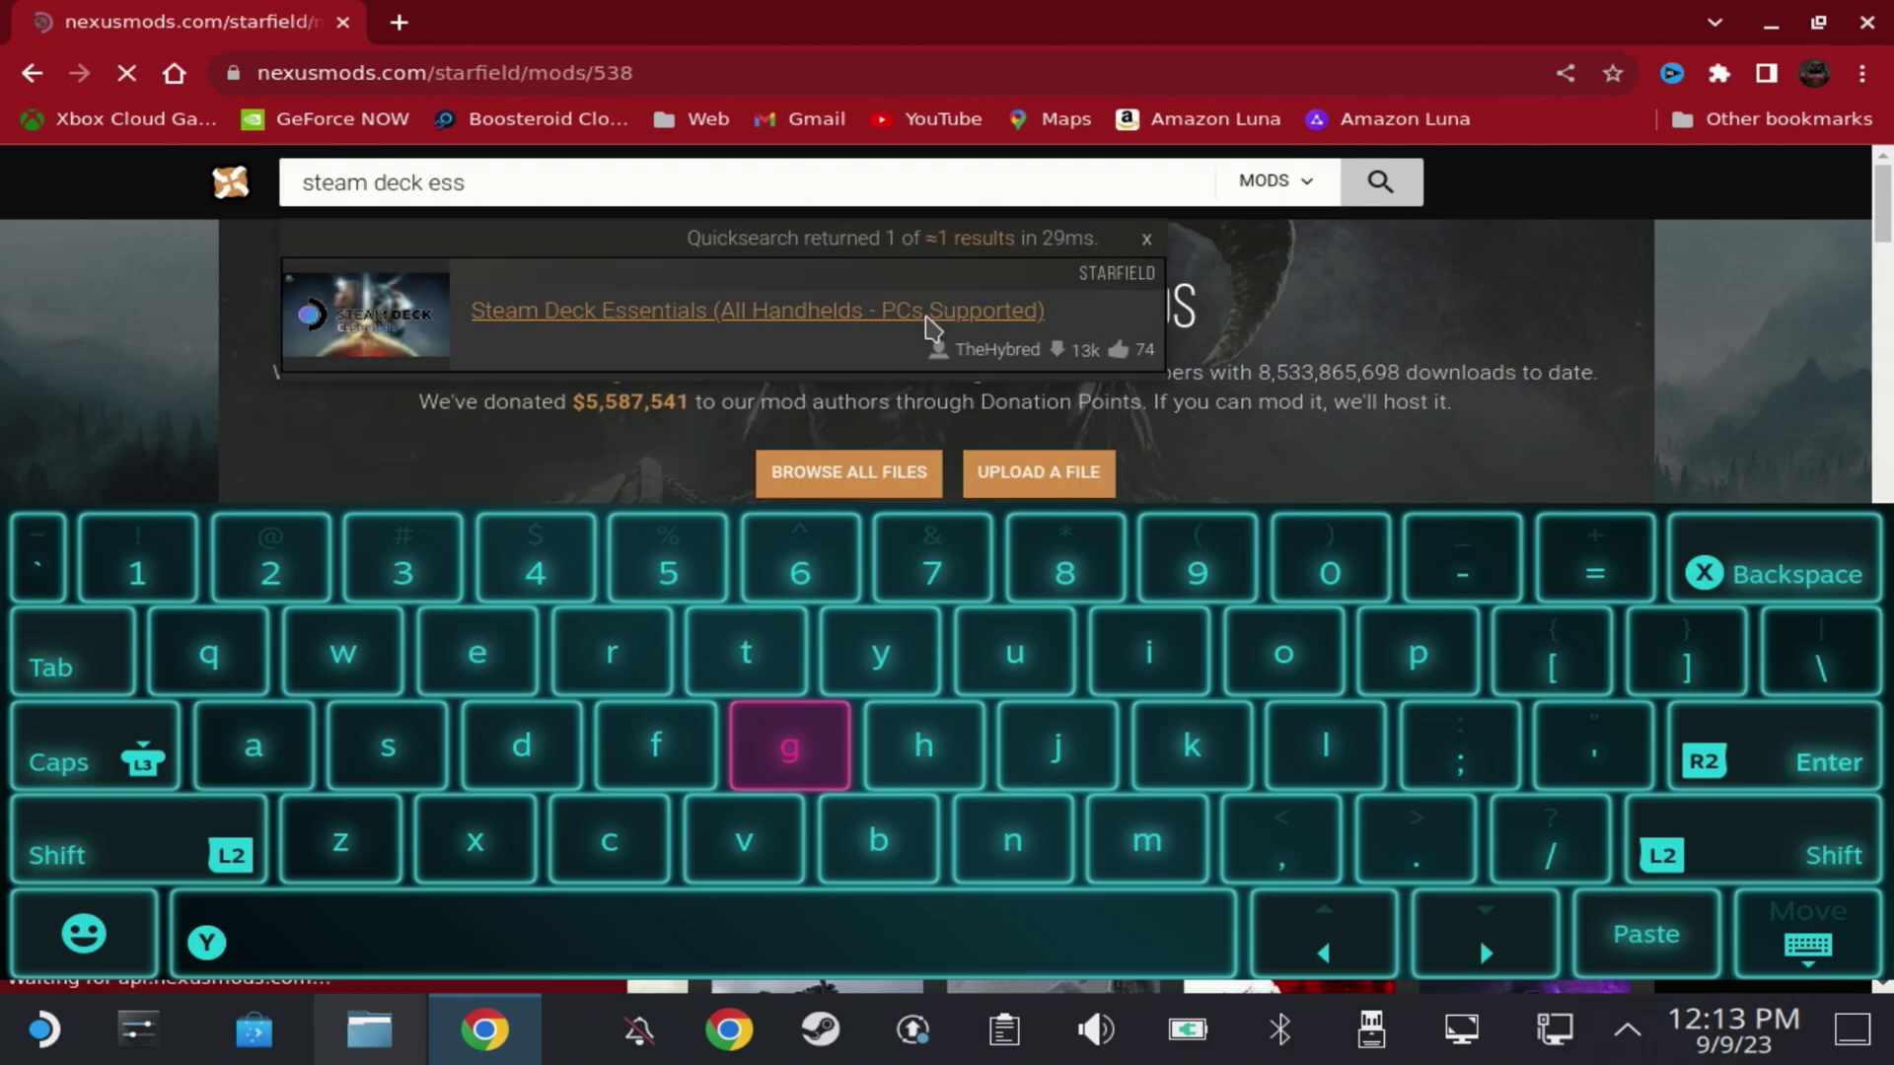
left_click(1808, 945)
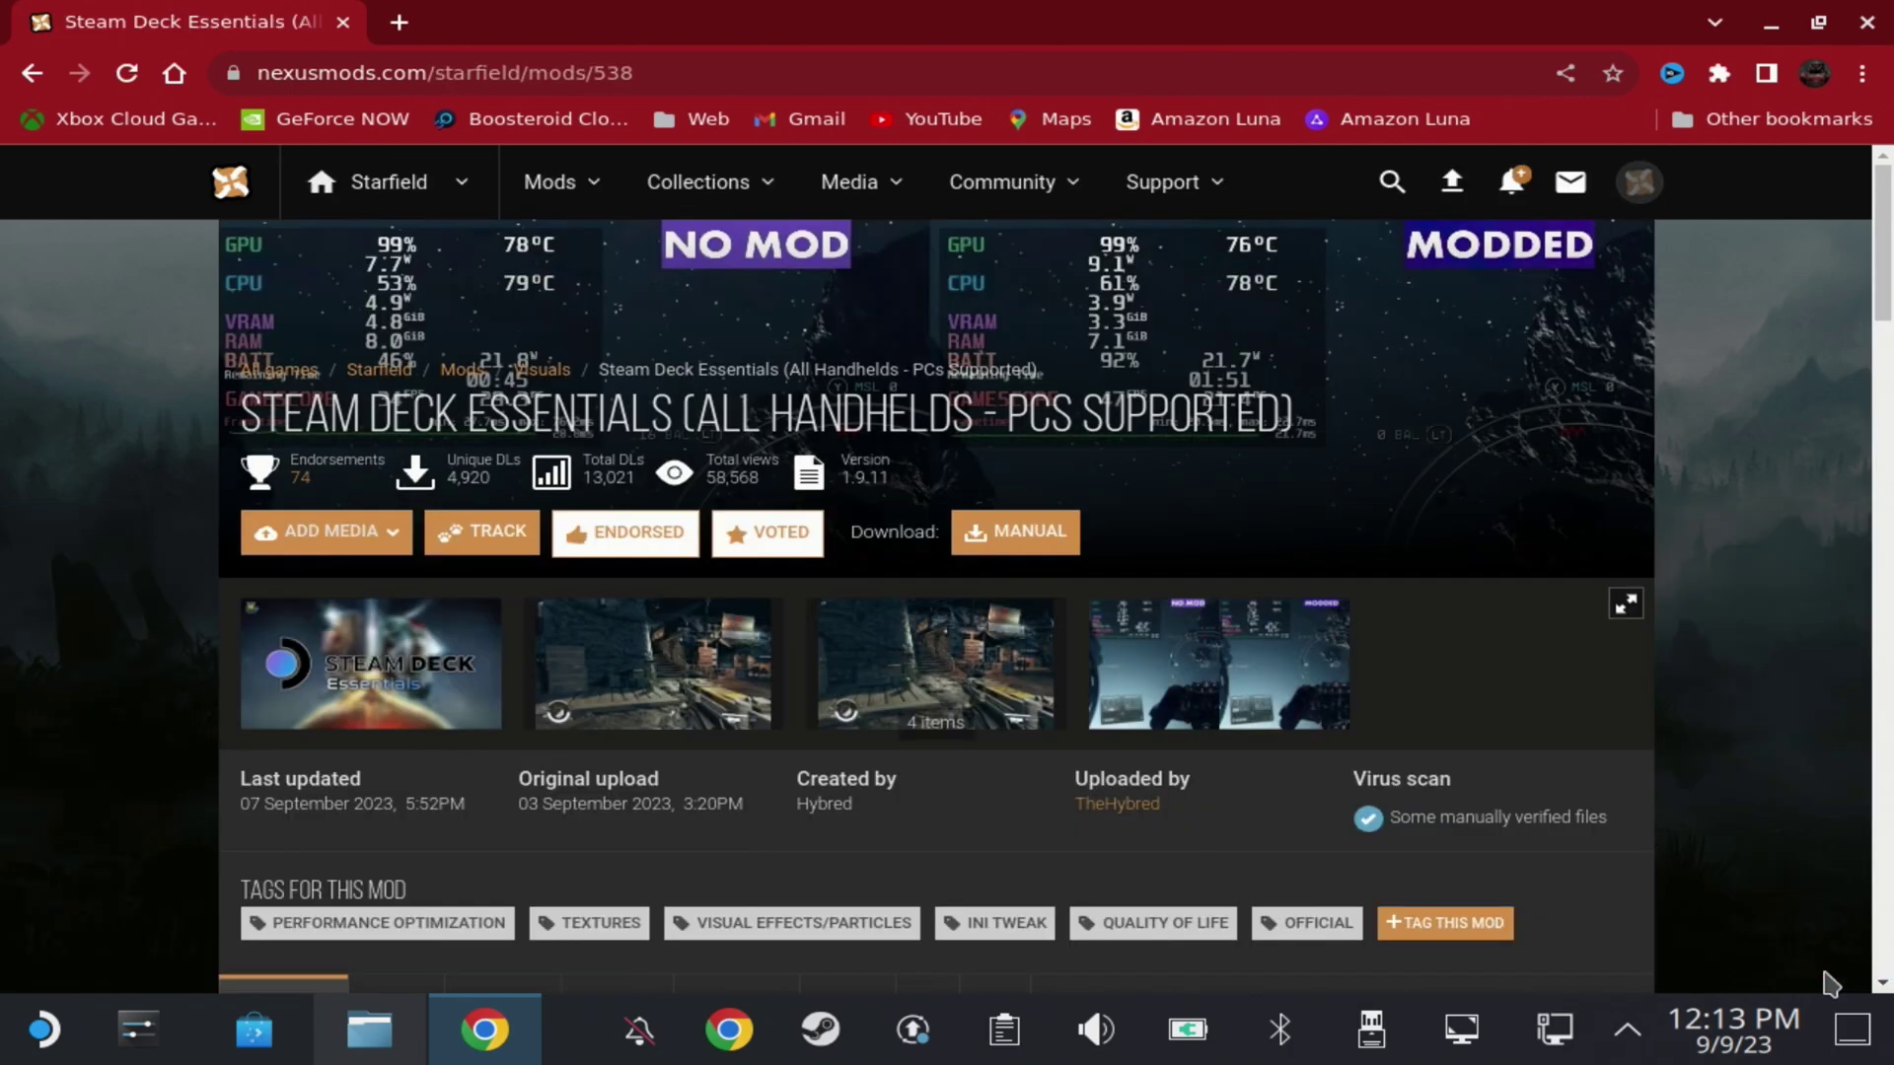
Step: From the mod's files, manually download SDEssentials 40fps UI - Loading (Stable) into the Downloads folder
left_click_drag(1884, 283, 1887, 390)
left_click(386, 528)
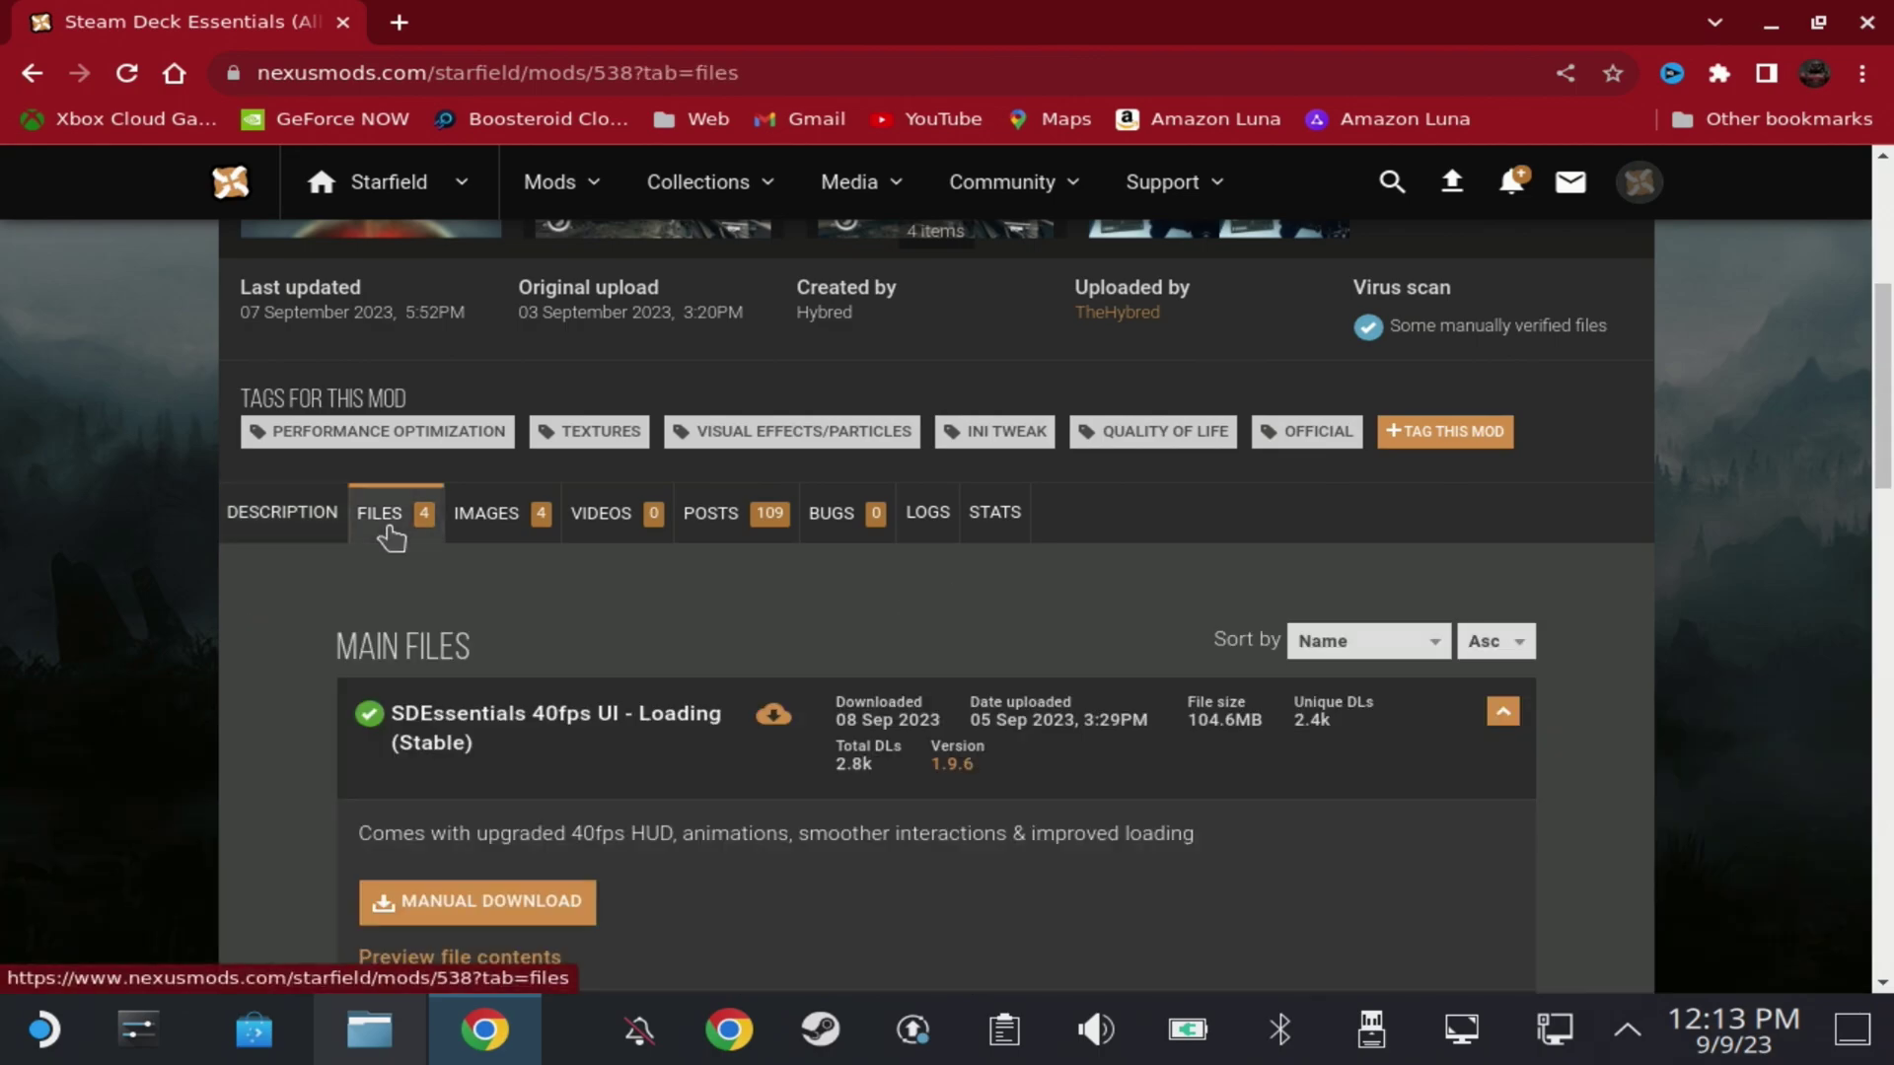
left_click_drag(1884, 445, 1887, 528)
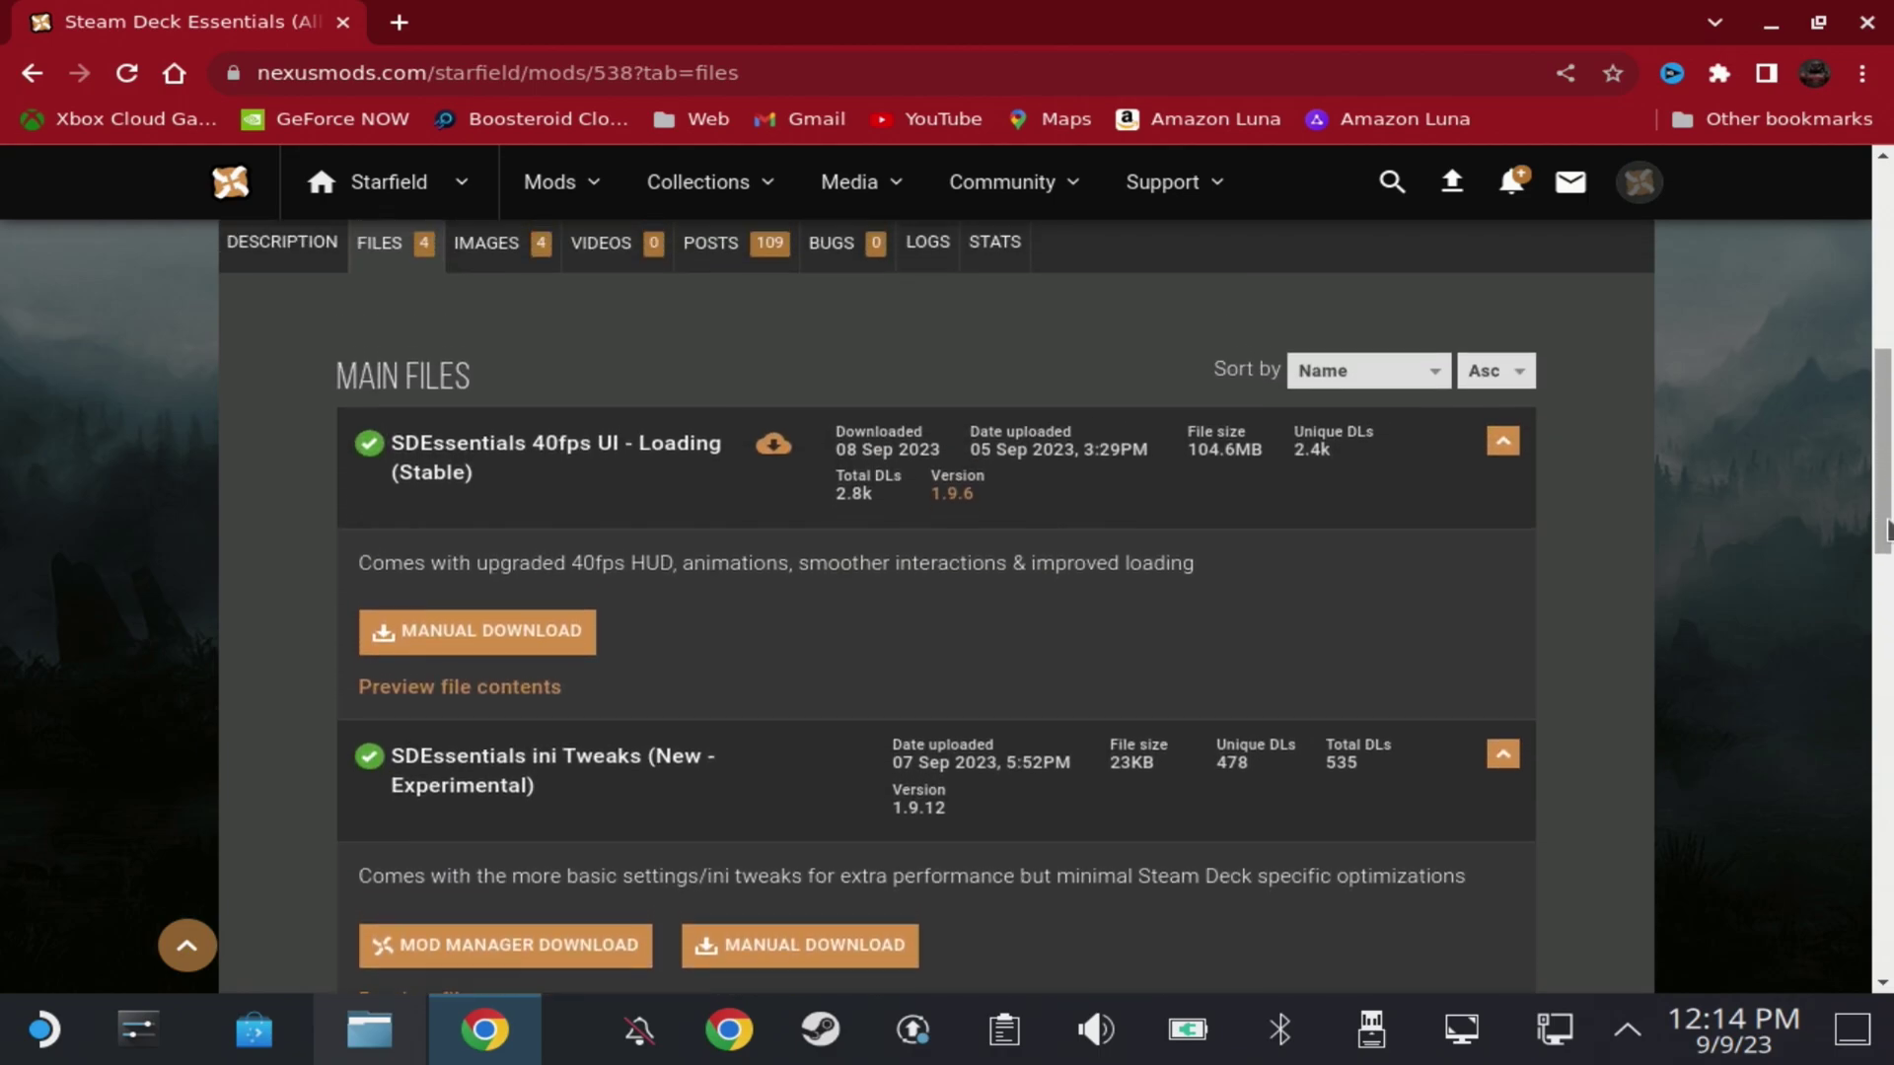
left_click(545, 633)
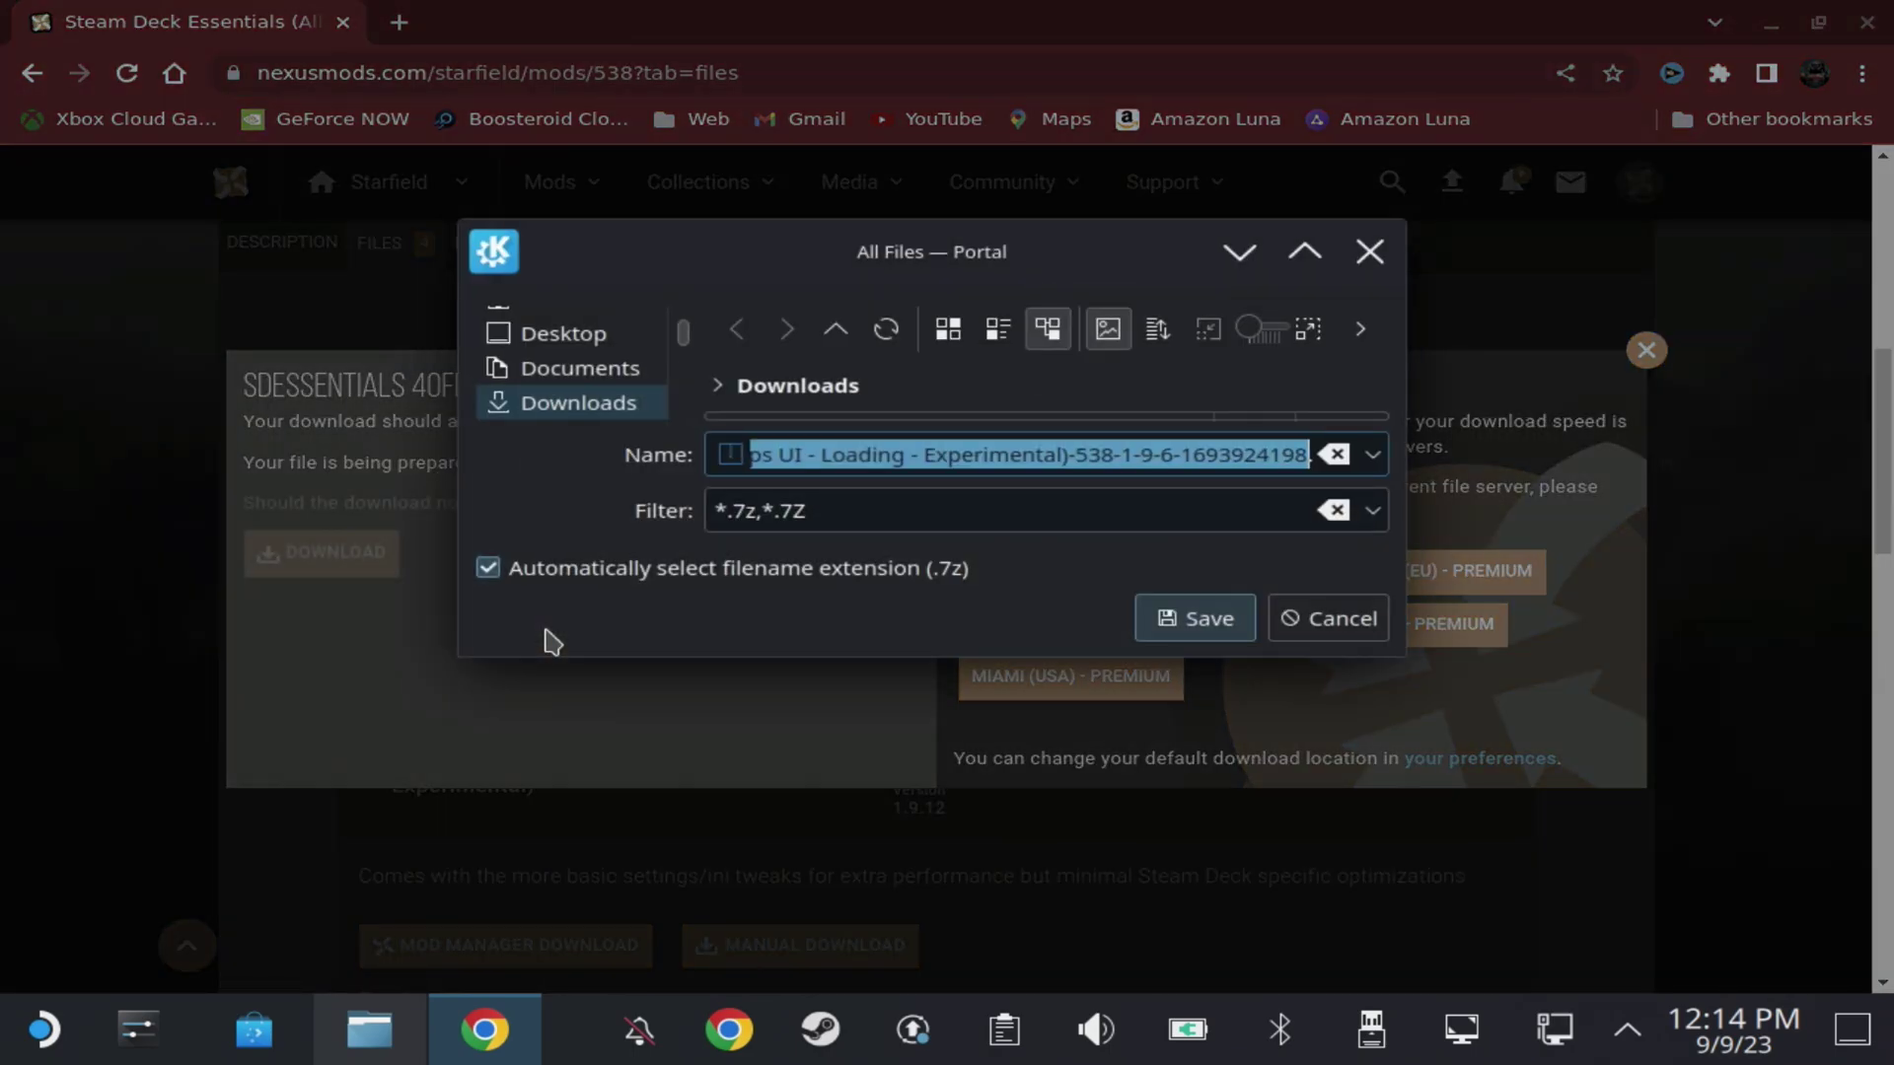
left_click(1223, 621)
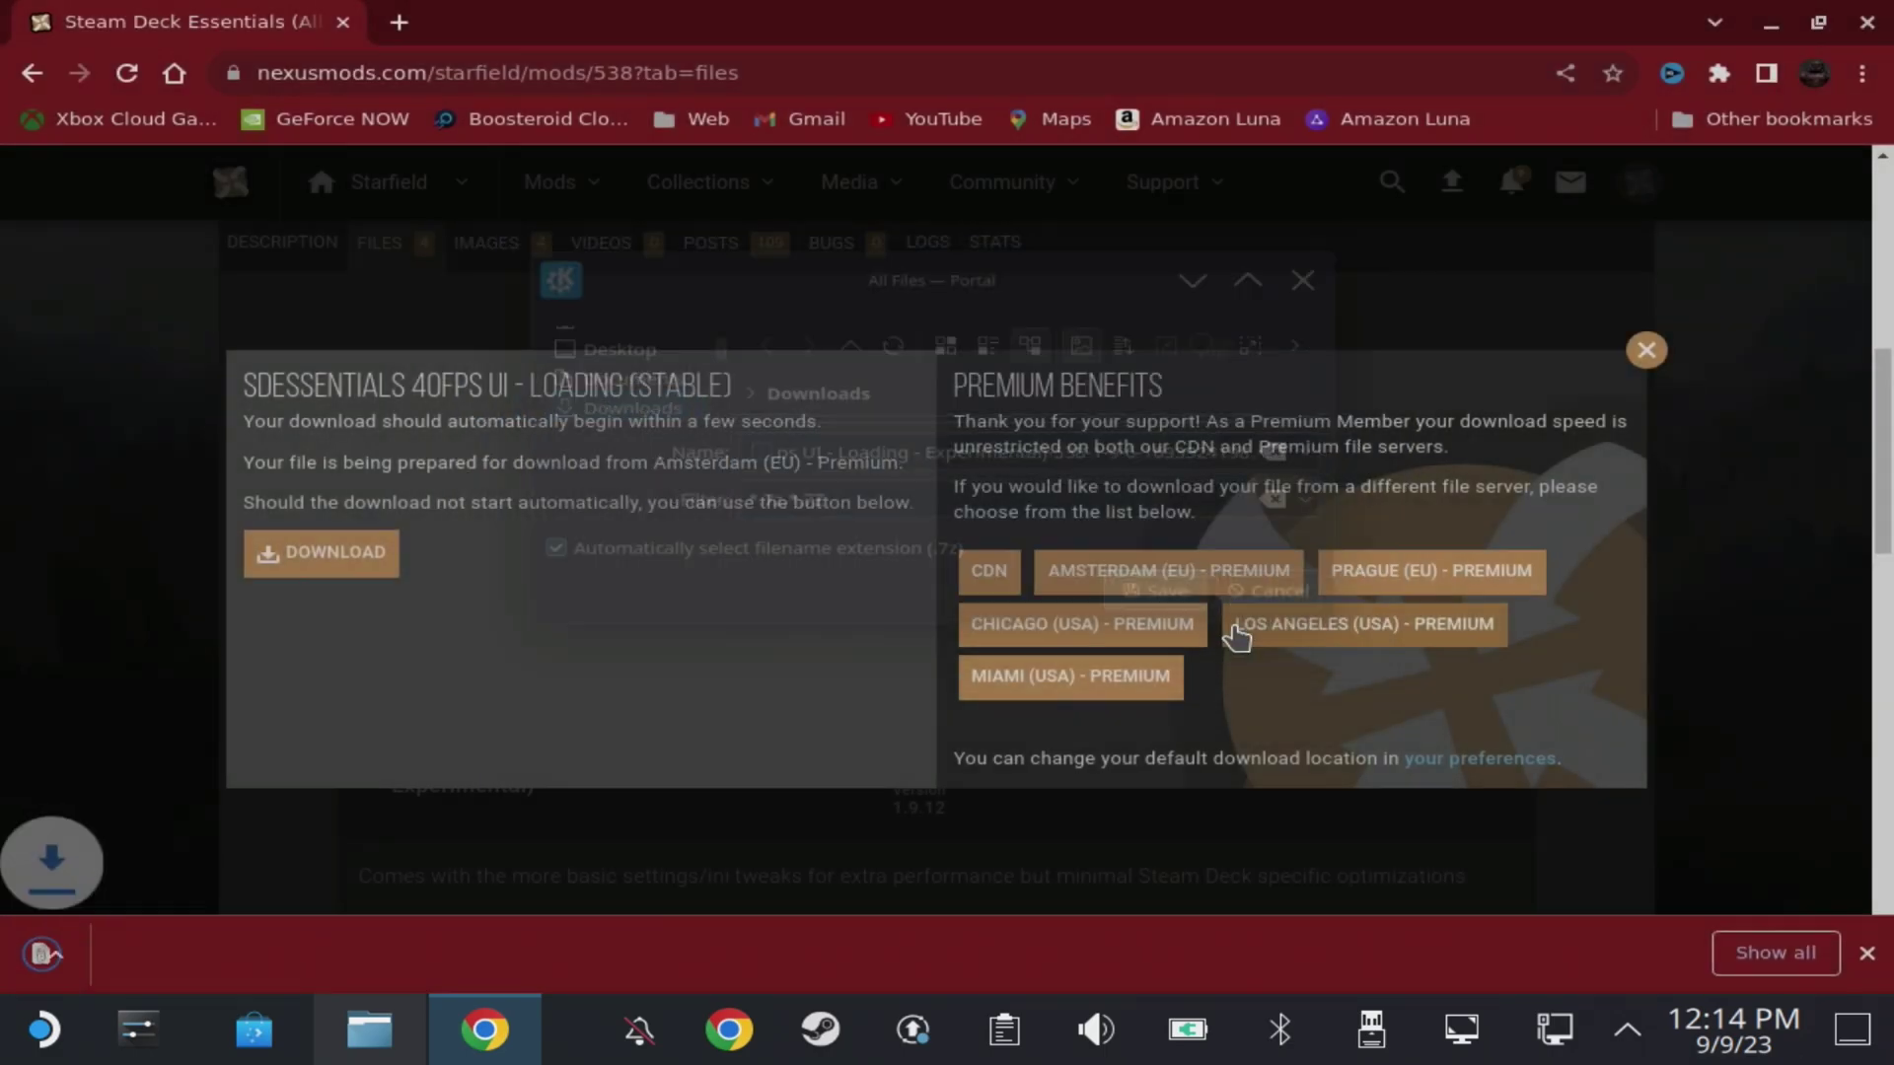
left_click(1652, 311)
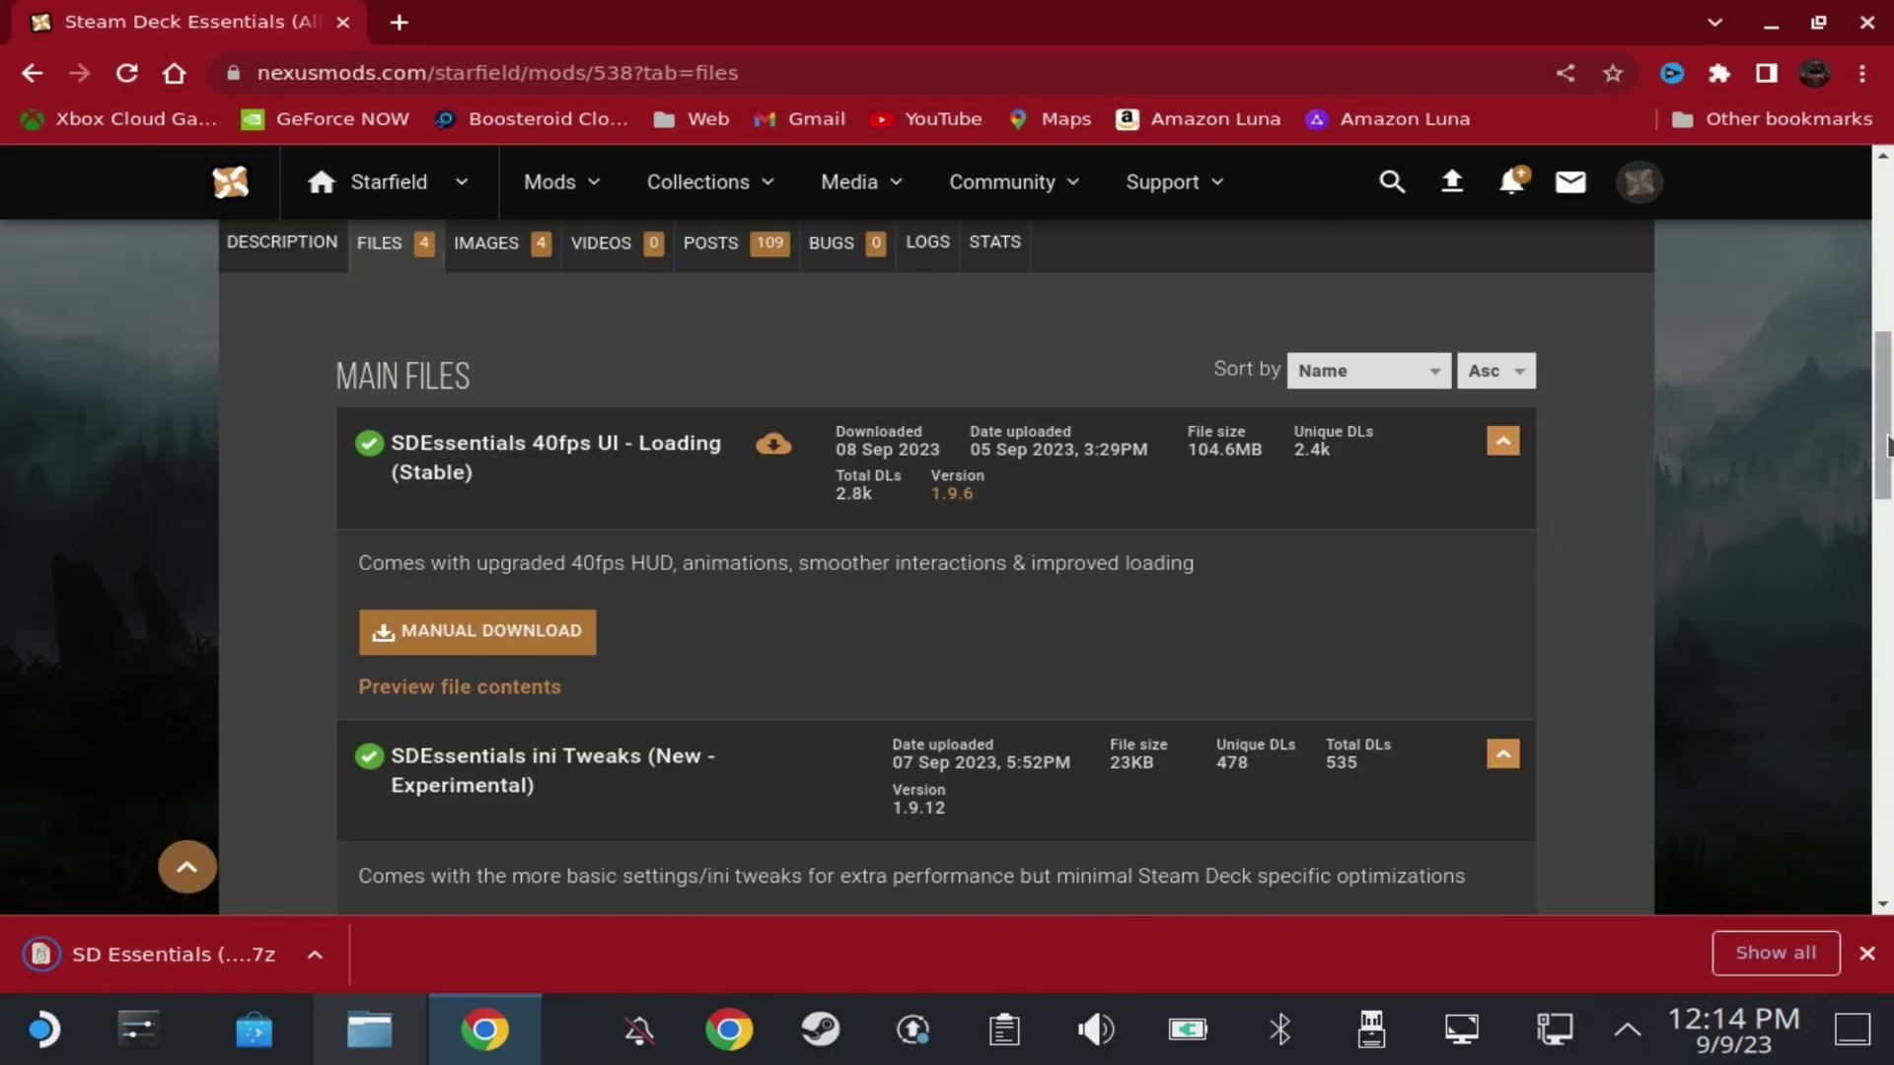
Step: Manually download SDEssentials ini Tweaks (Stable) and SDEssentials VRAM - SDCard HDDs (Experimental) from the mod's main files
left_click_drag(1882, 453, 1882, 522)
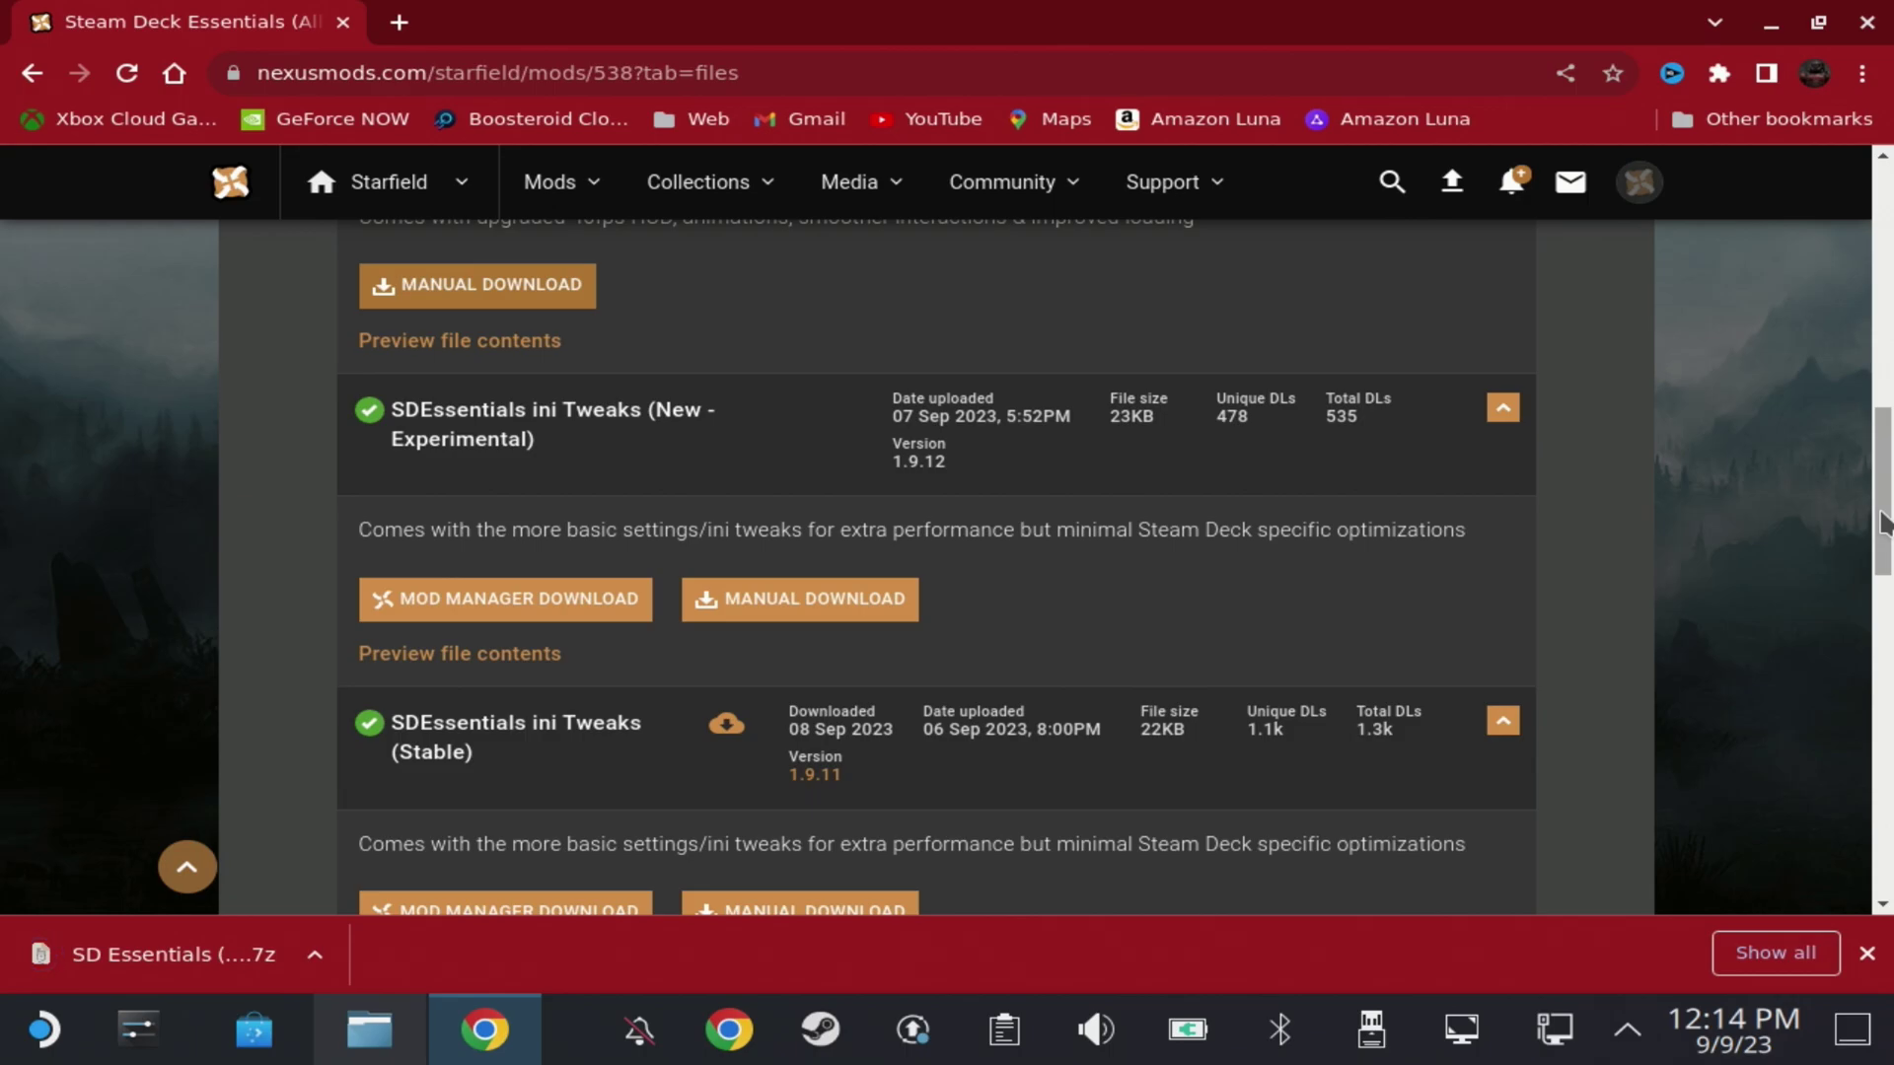
scroll(868, 732, "down", 2)
left_click(868, 731)
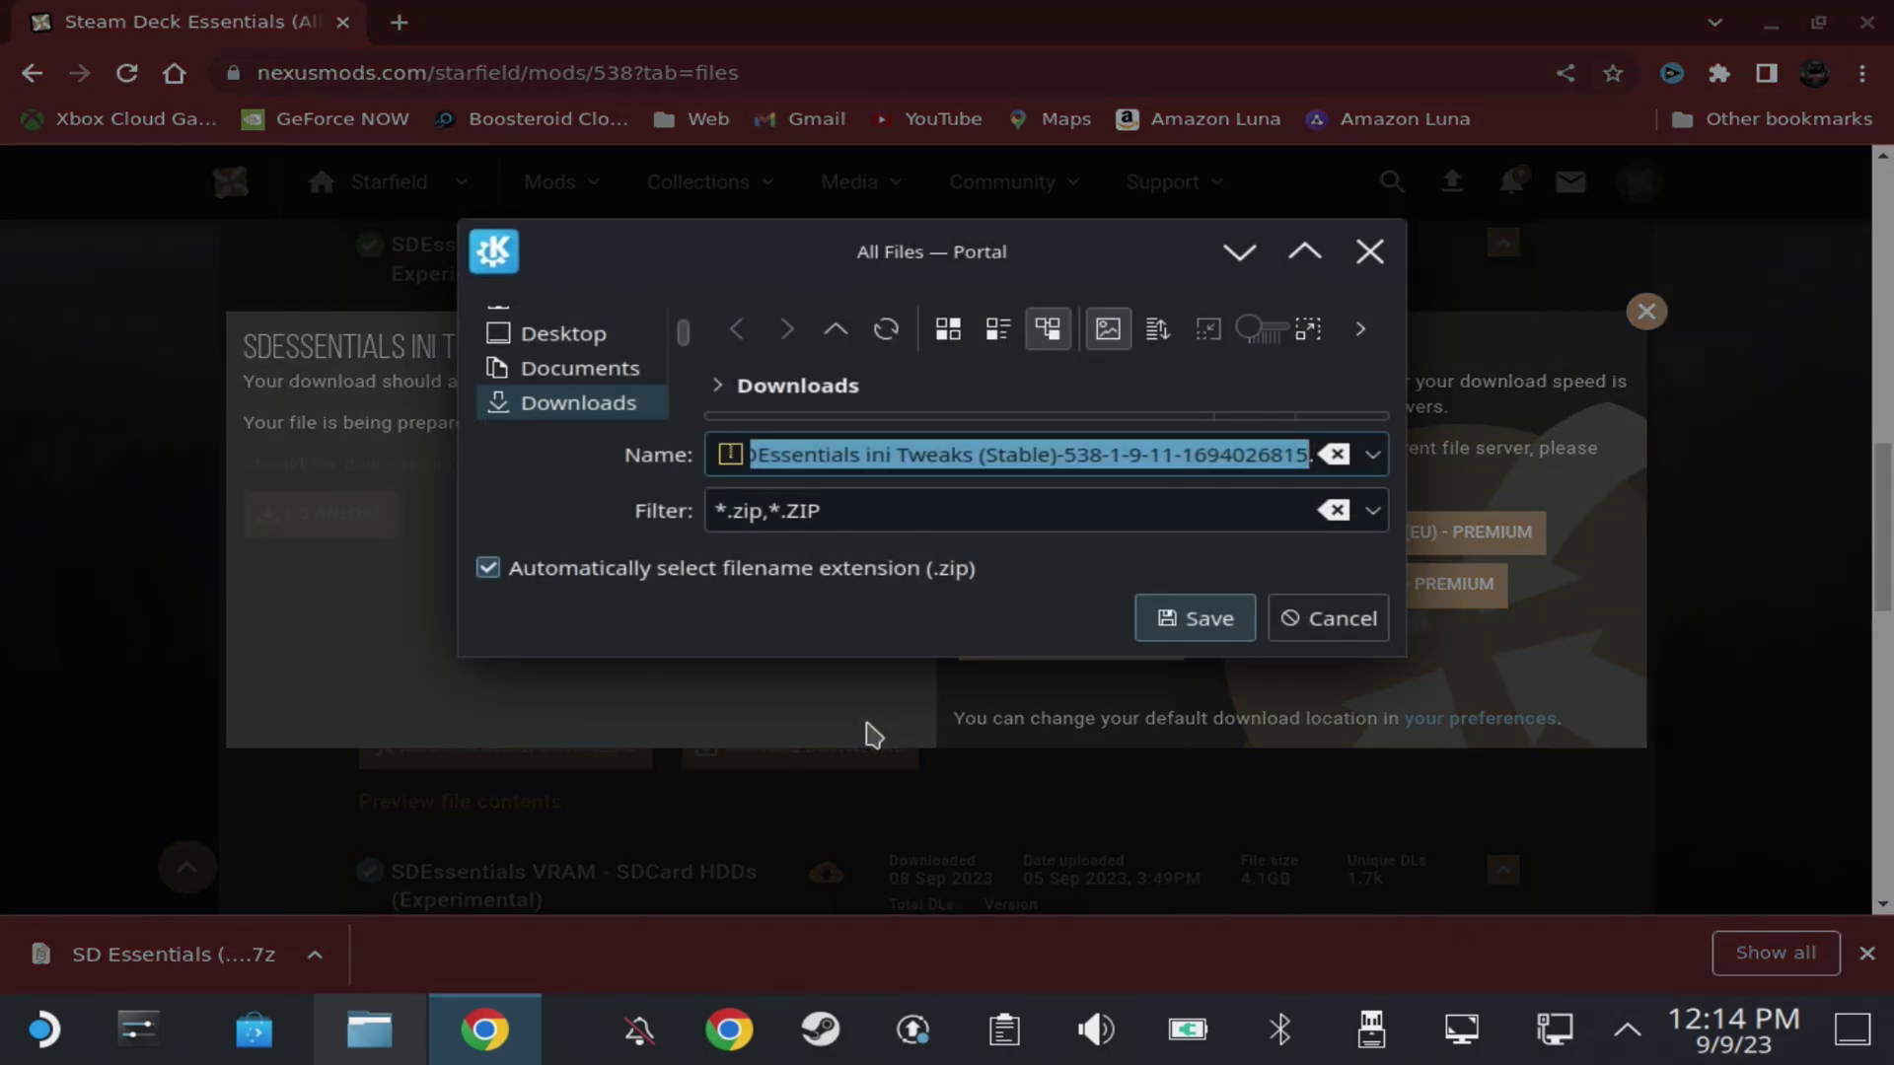
left_click(1195, 620)
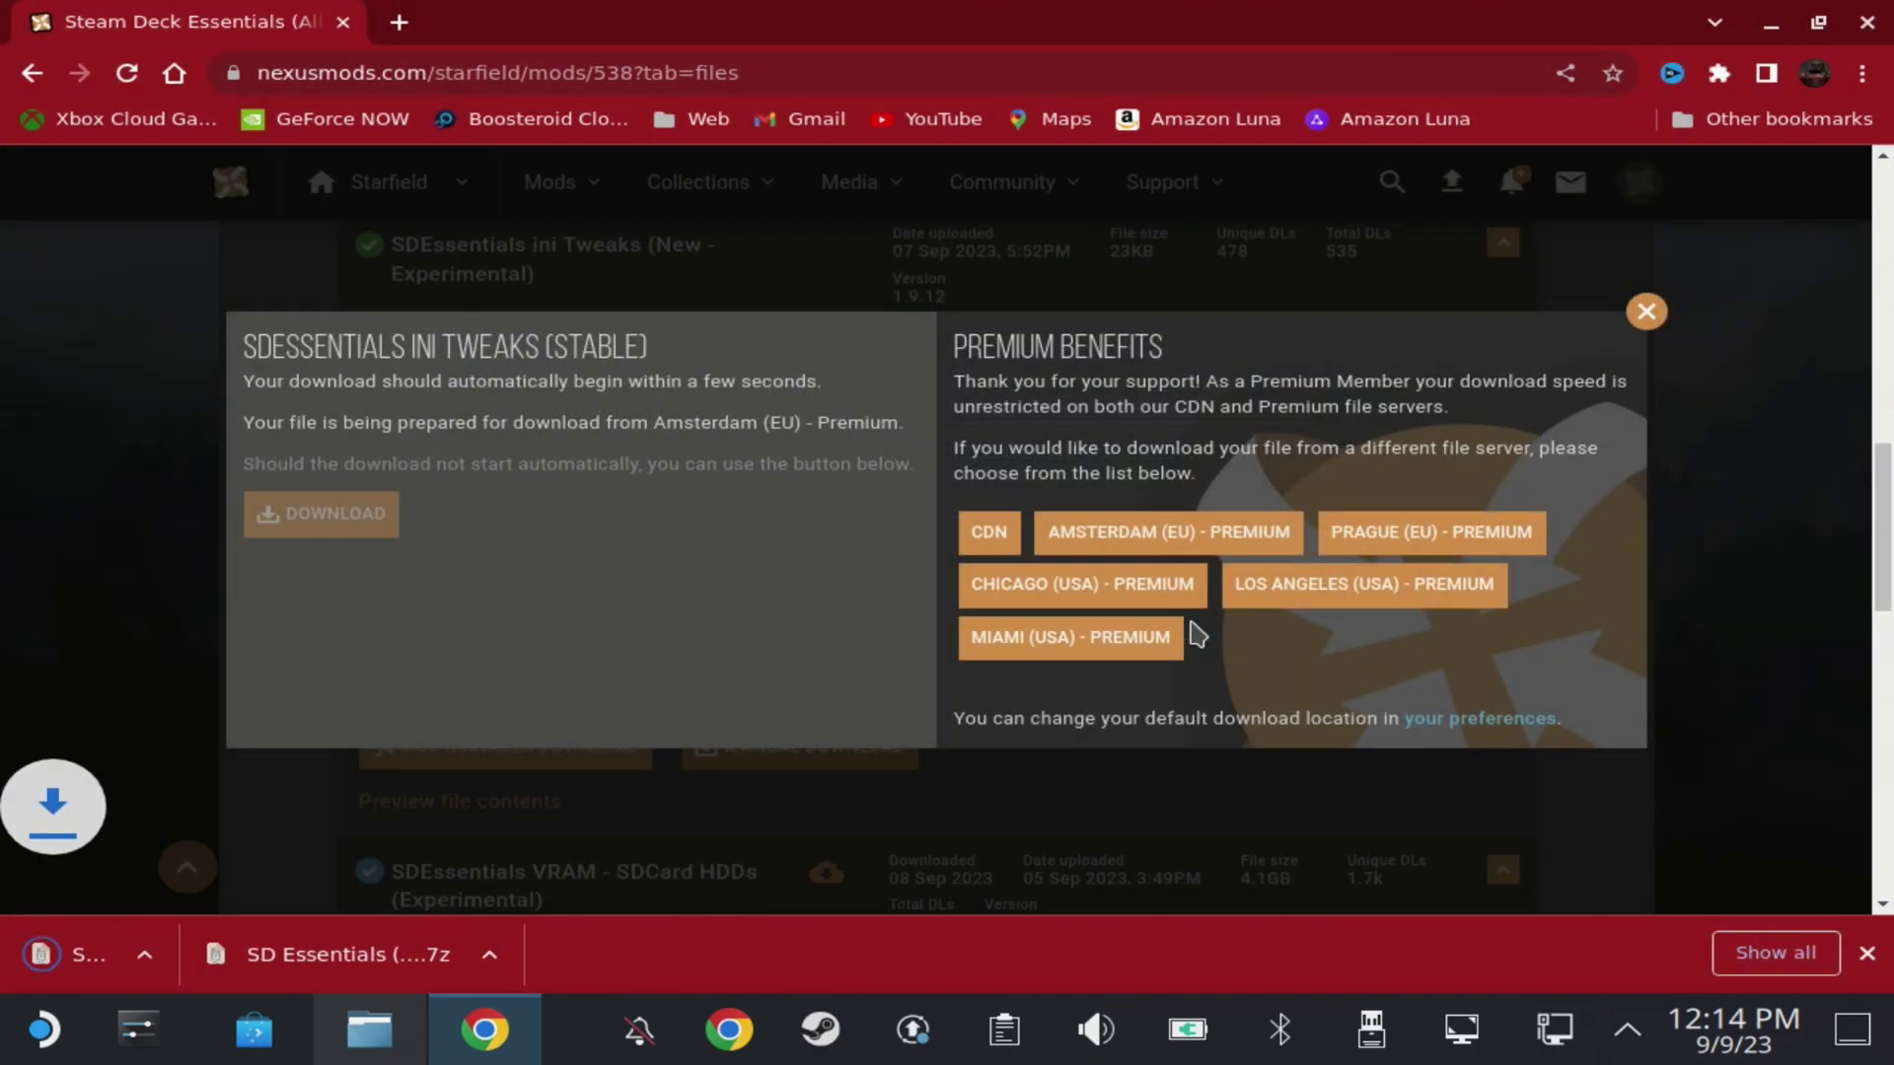
scroll(1788, 590, "down", 5)
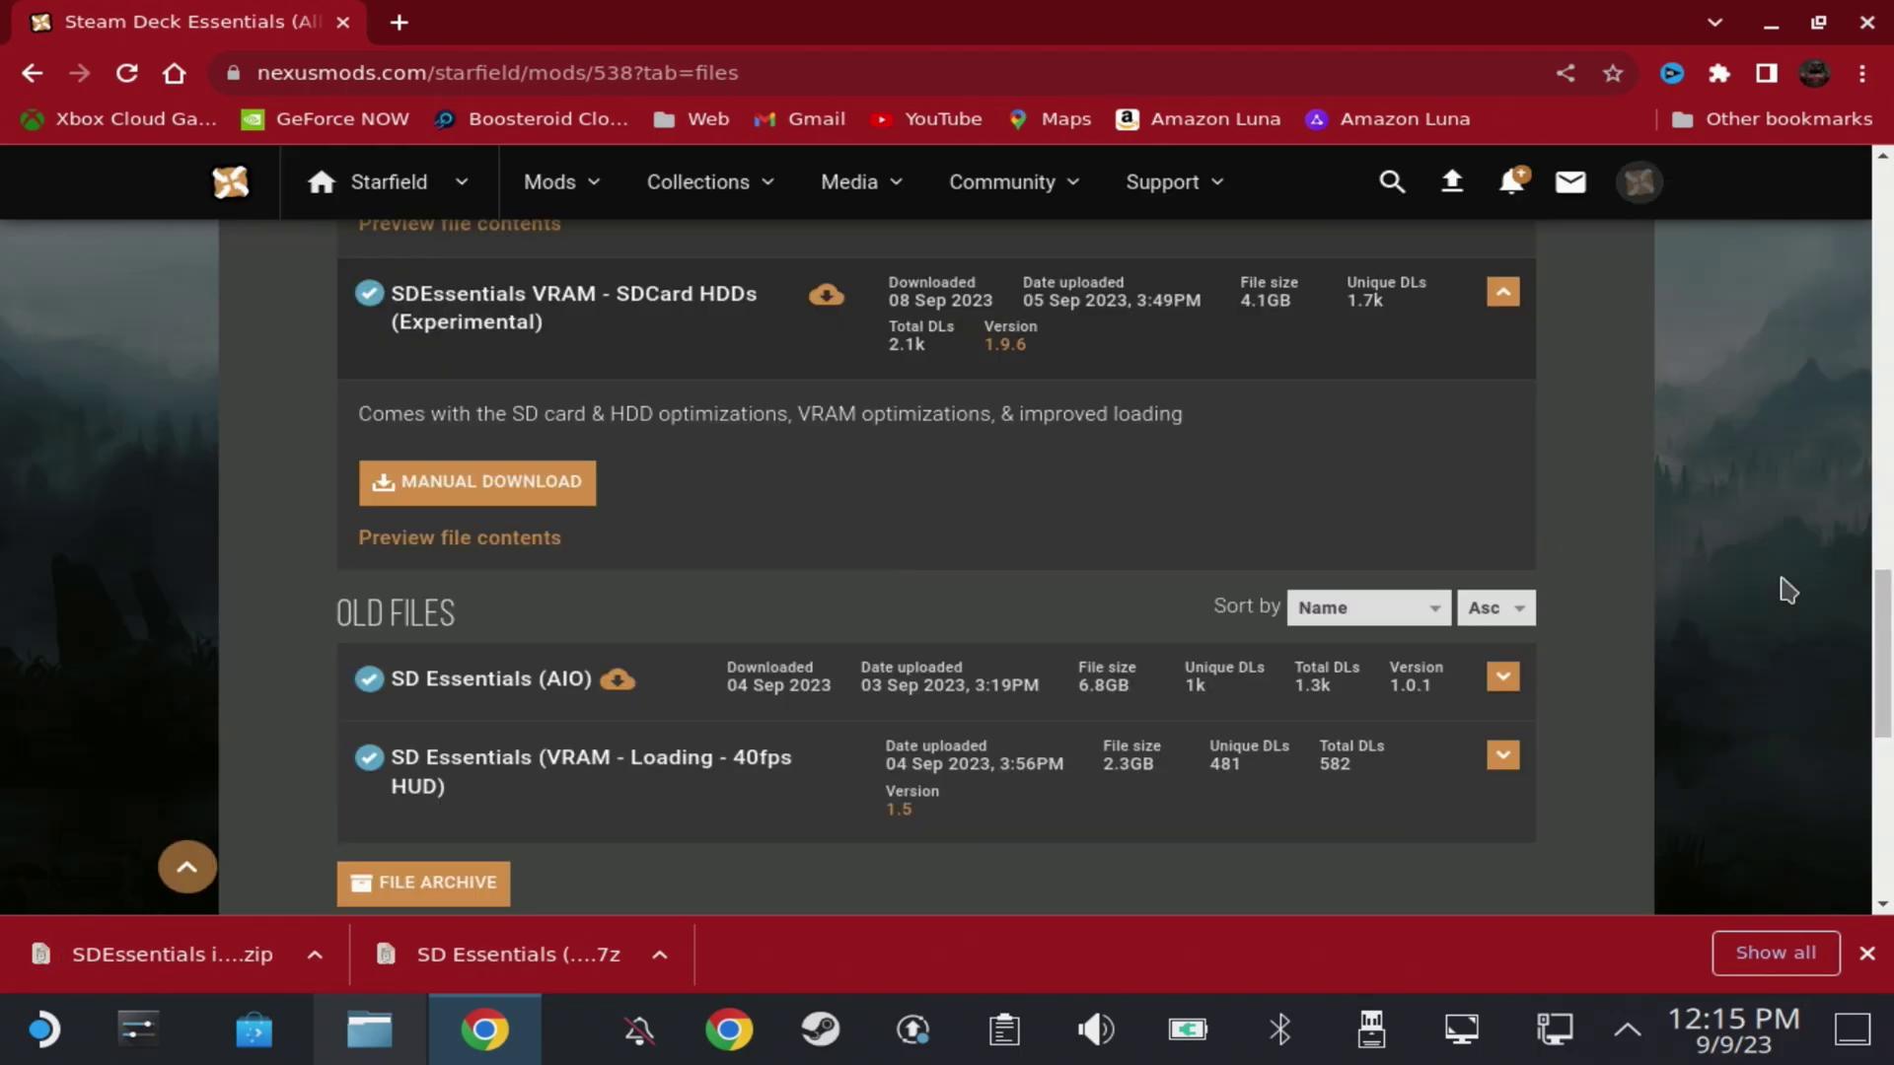
left_click_drag(1883, 639, 1883, 586)
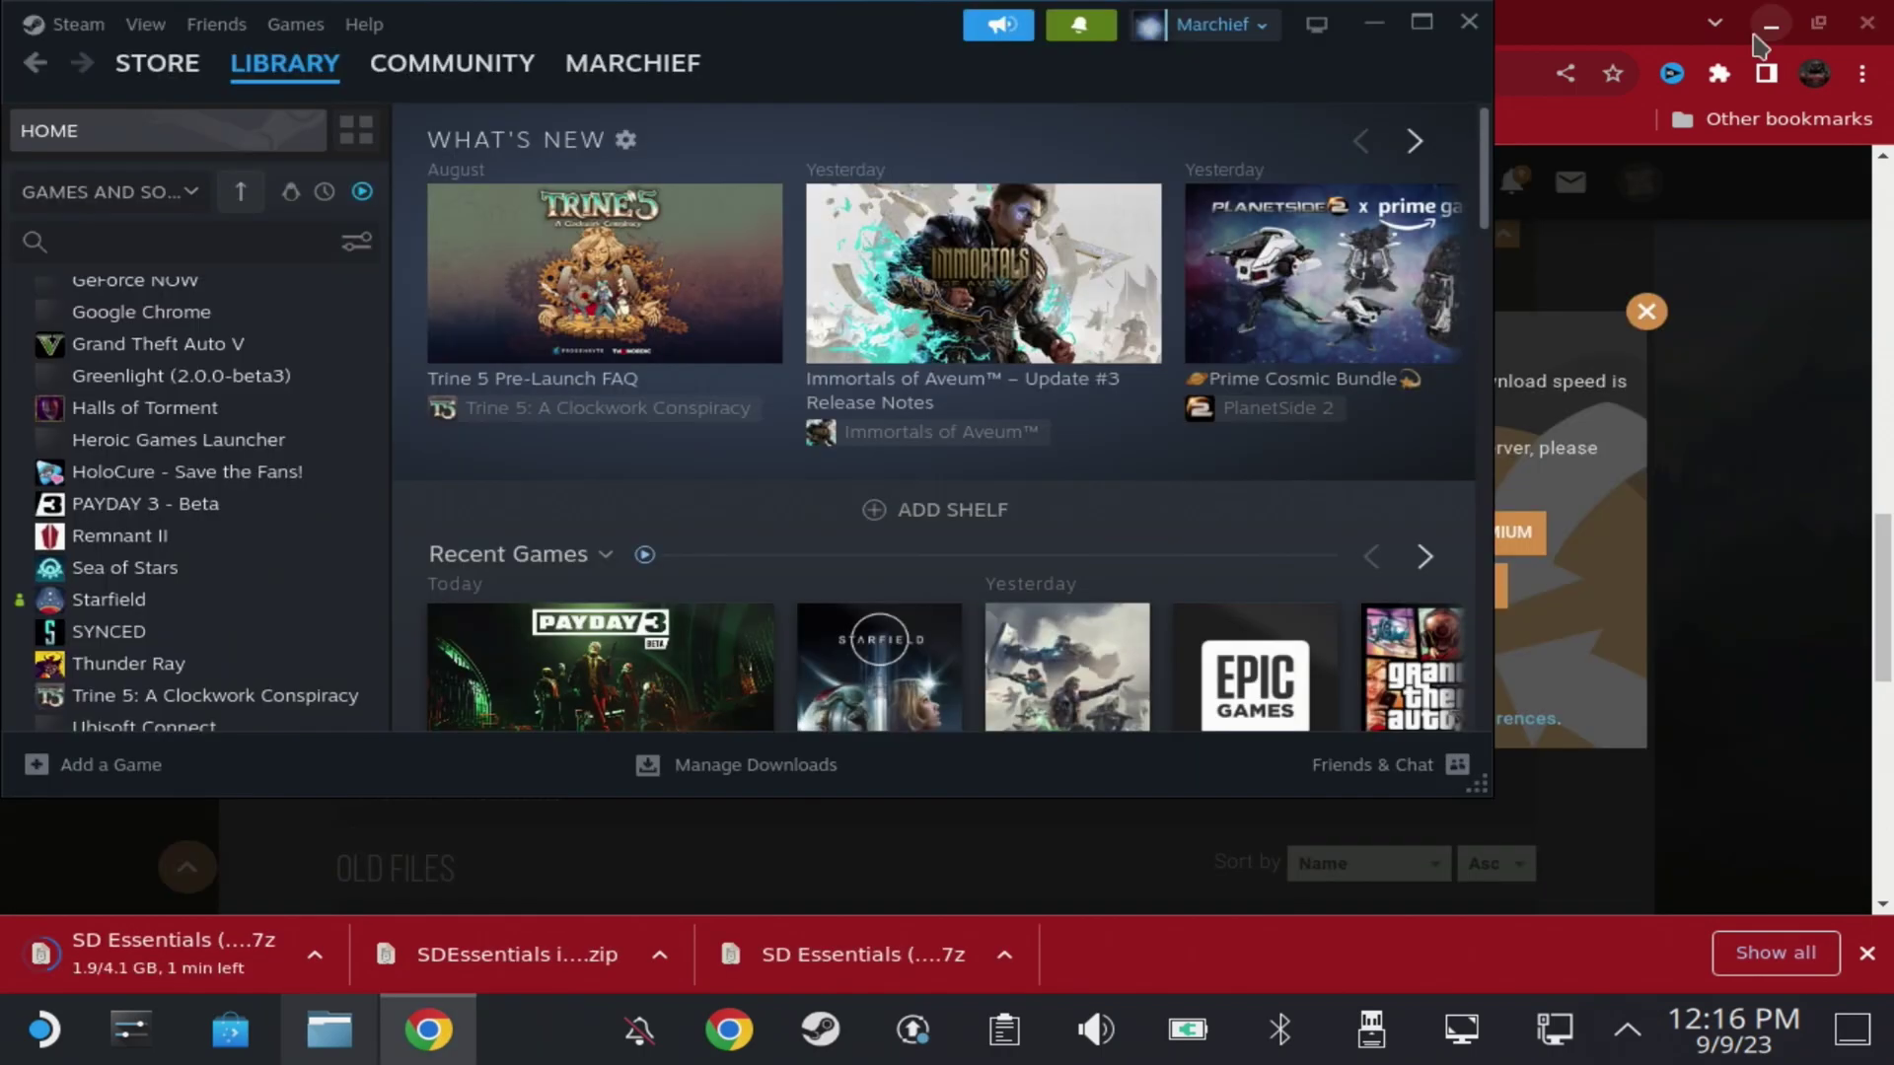
Step: Switch to the Steam library and browse the local files of Starfield
left_click(108, 599)
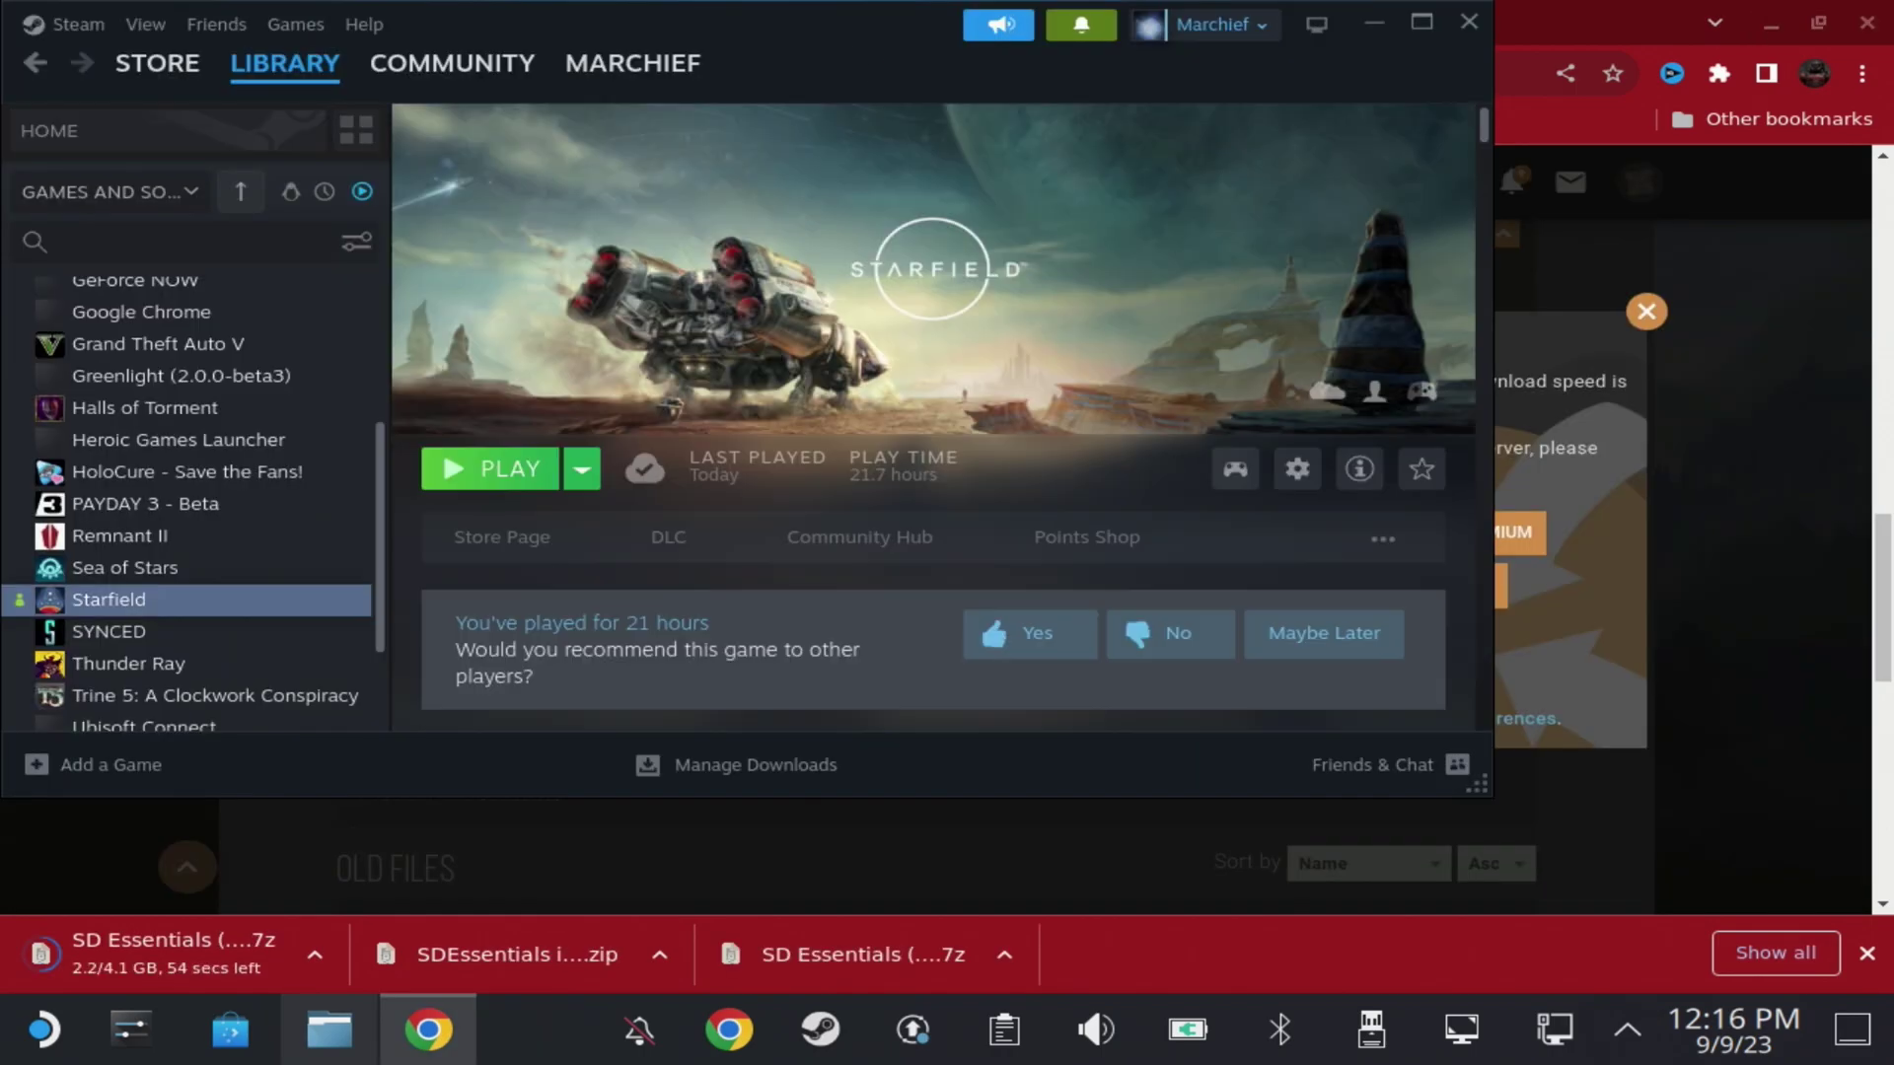
left_click(1297, 468)
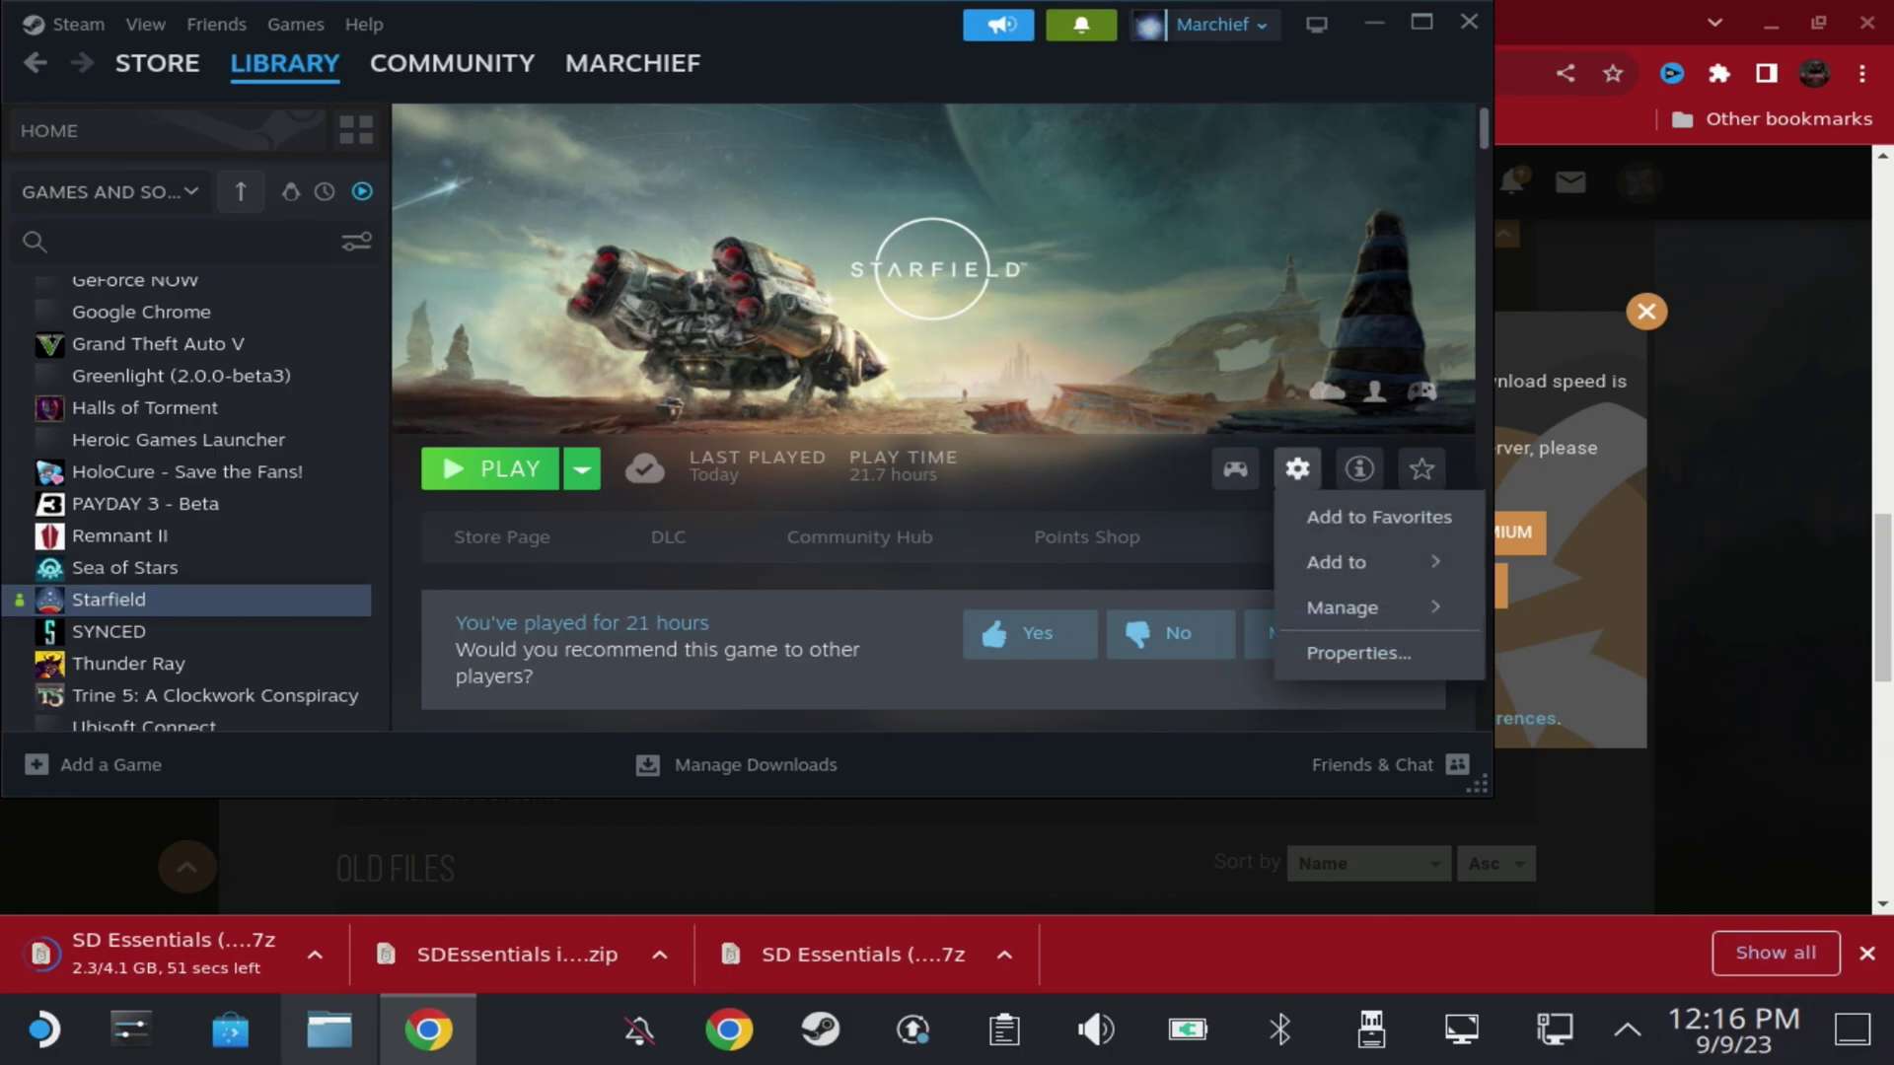
mouse_move(1343, 608)
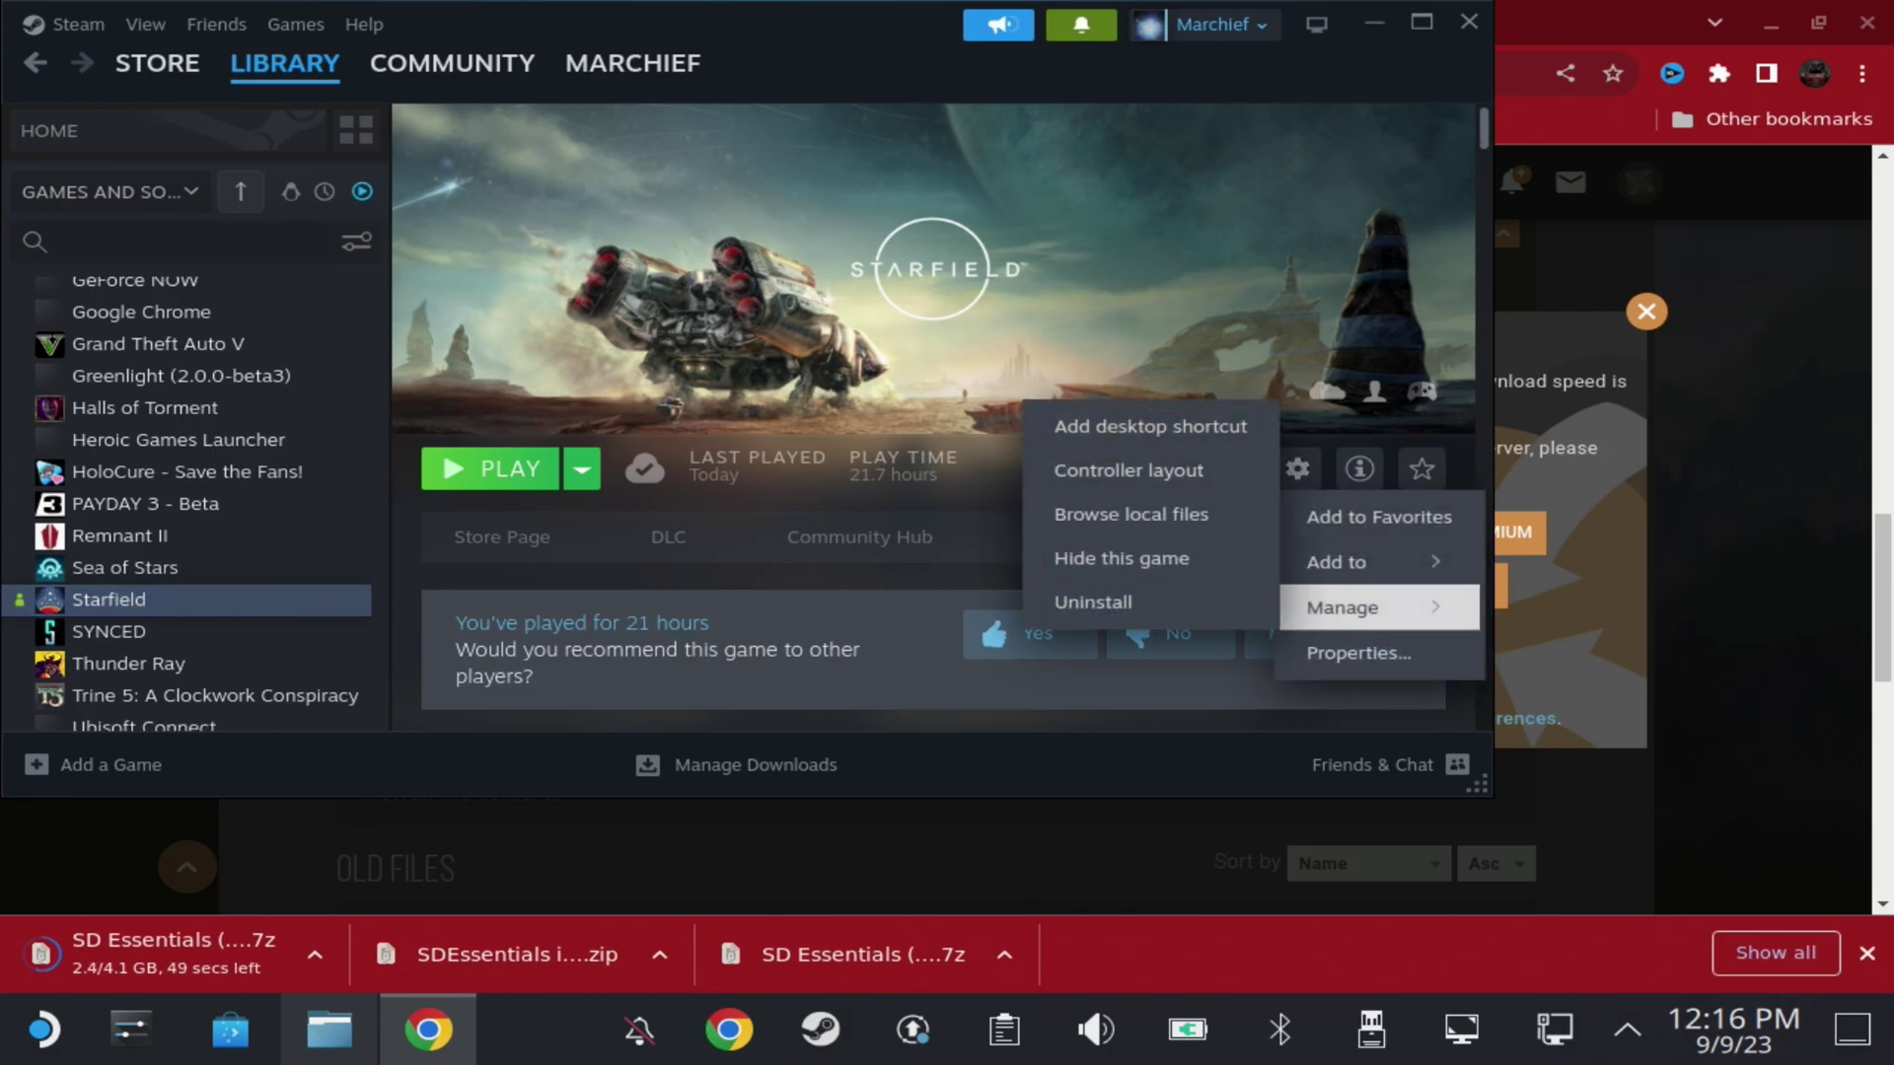
left_click(1210, 514)
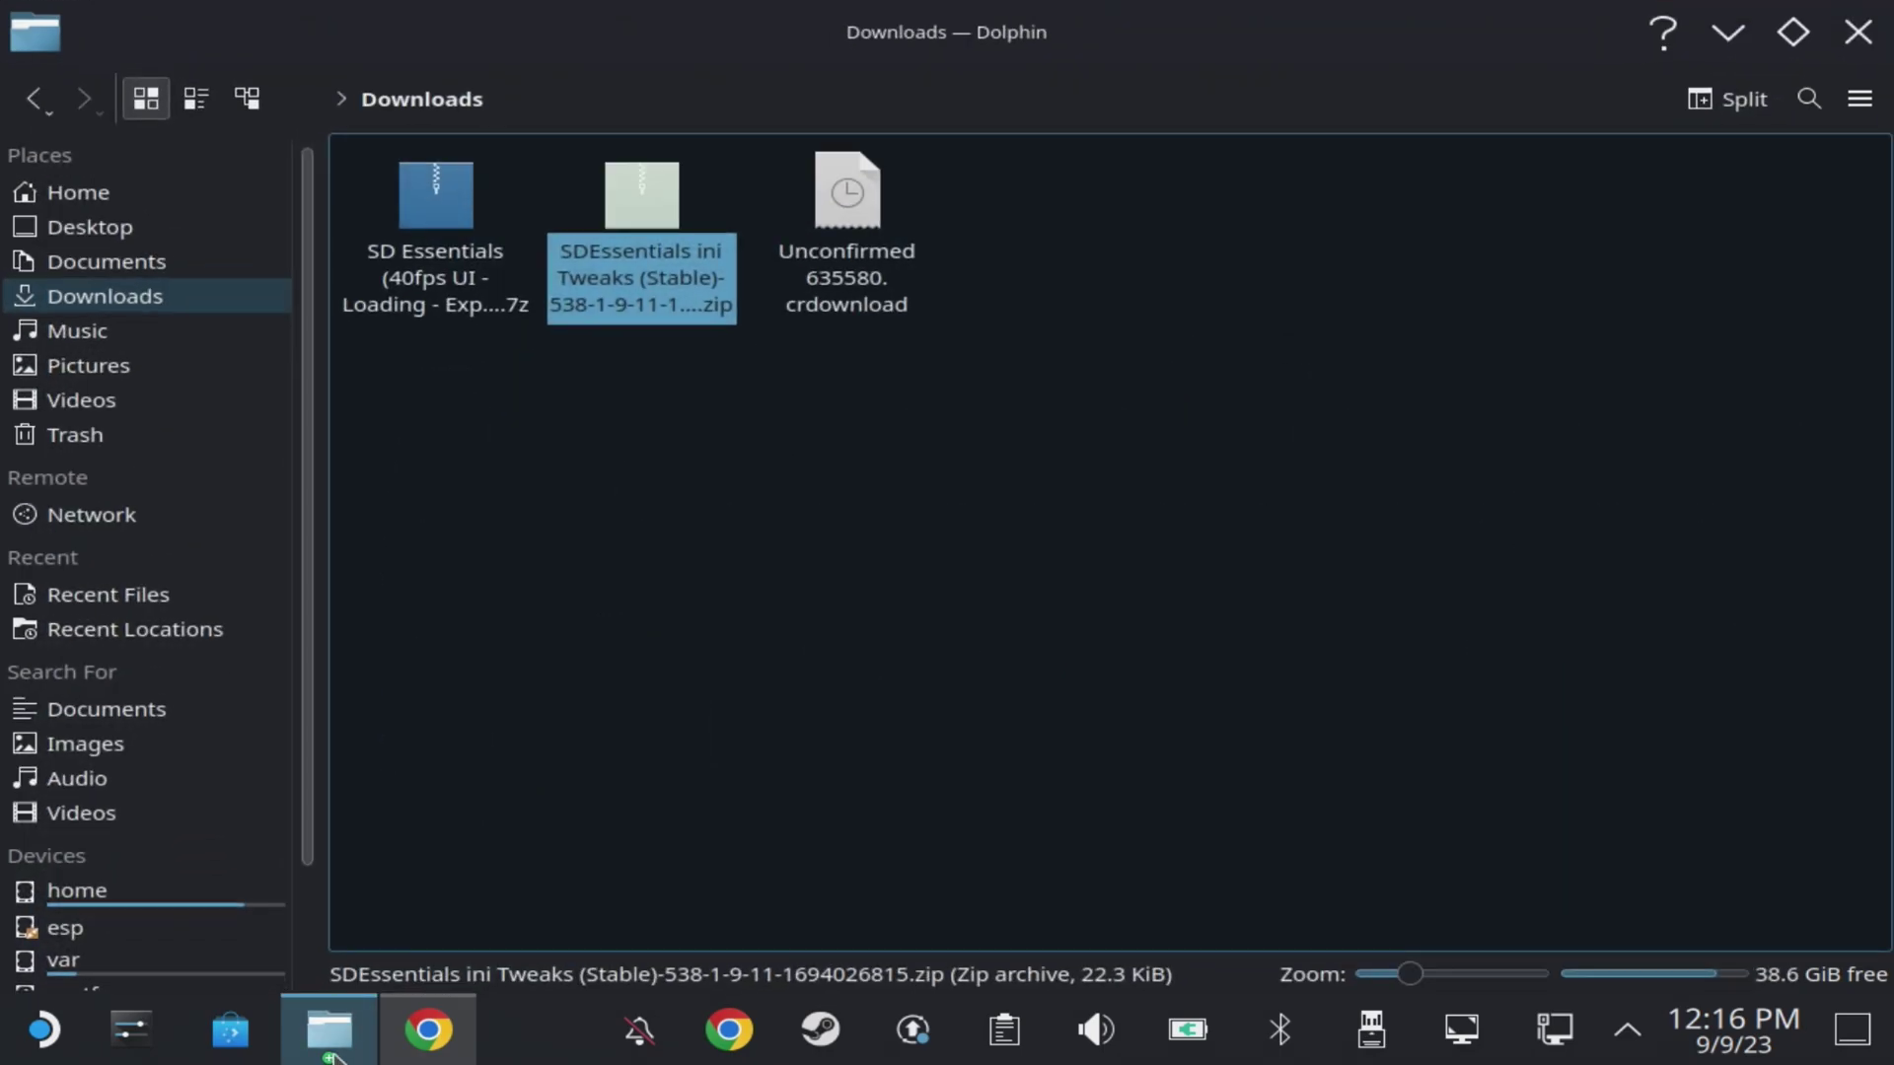
Step: Extract Installation.txt from the 40fps UI archive to Downloads and its Data folder into the Starfield game folder, overwriting all existing files
double_click(436, 227)
left_click_drag(507, 646, 1738, 637)
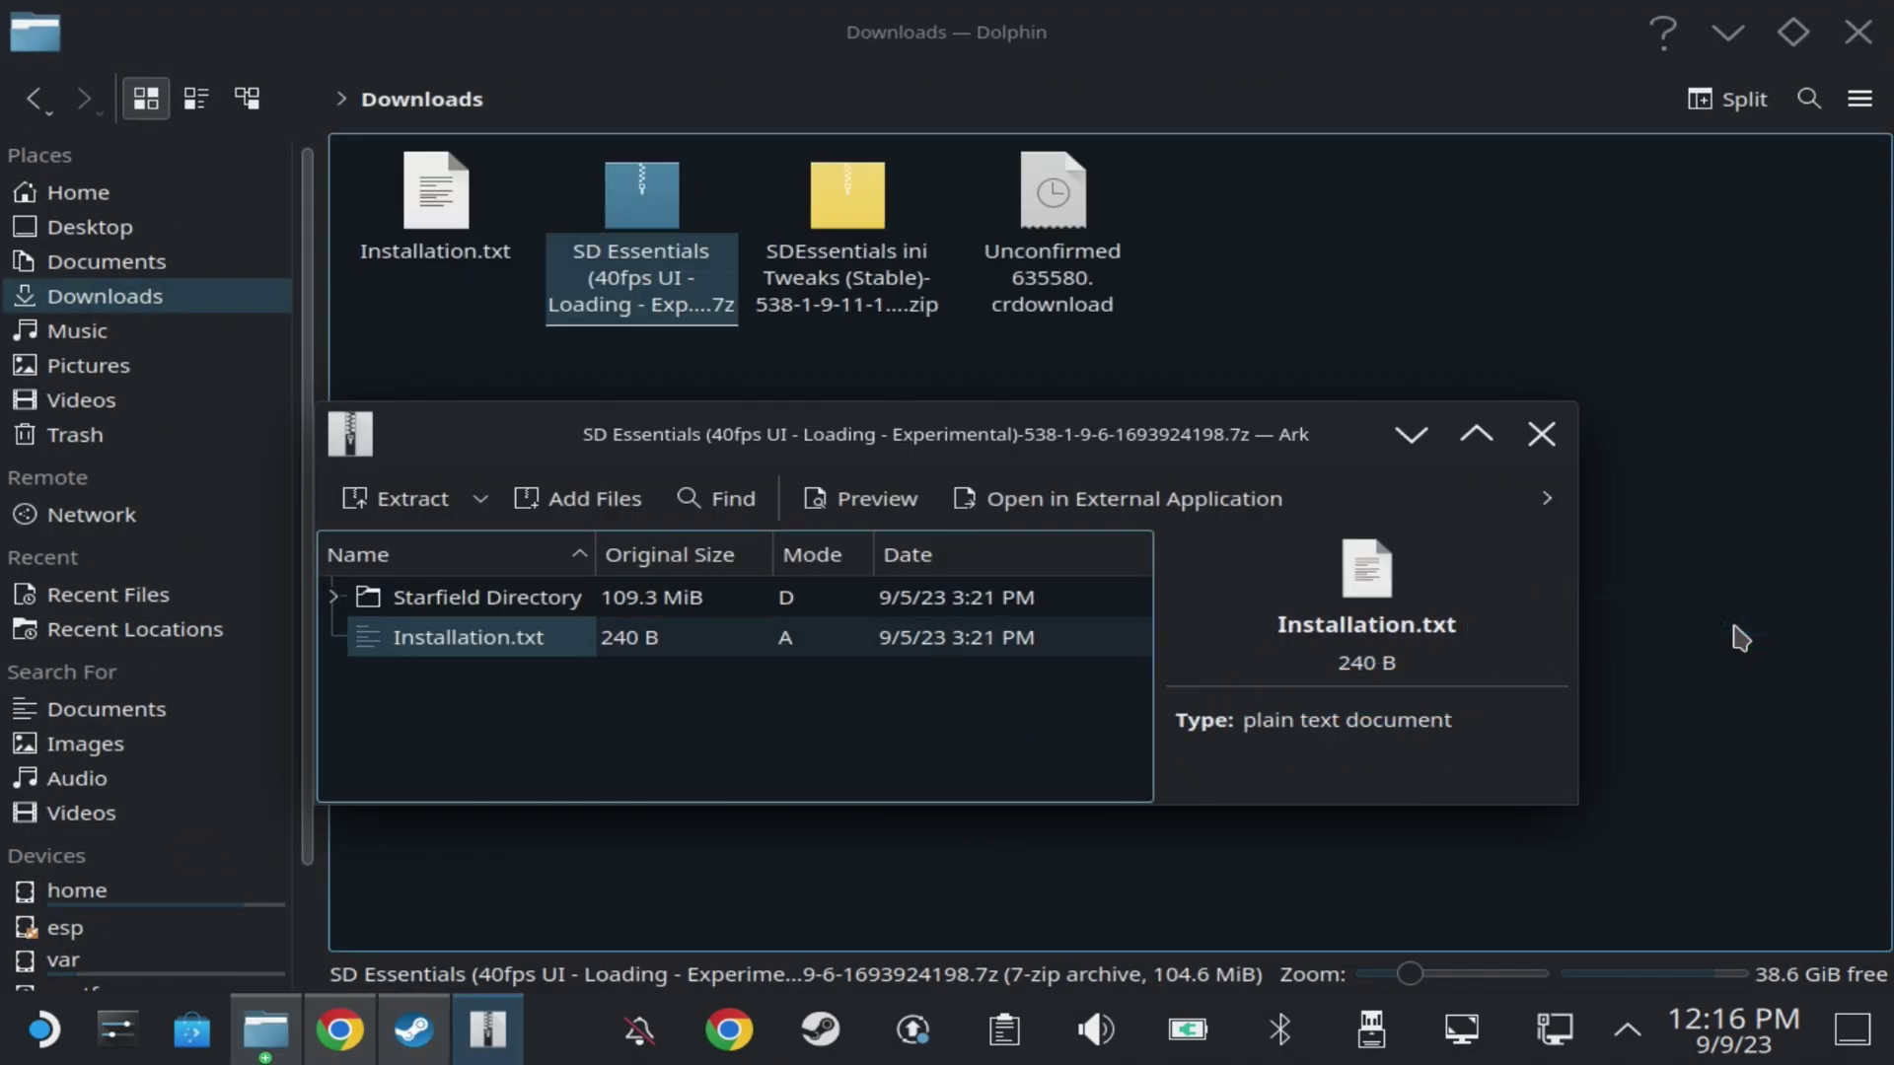
left_click(567, 593)
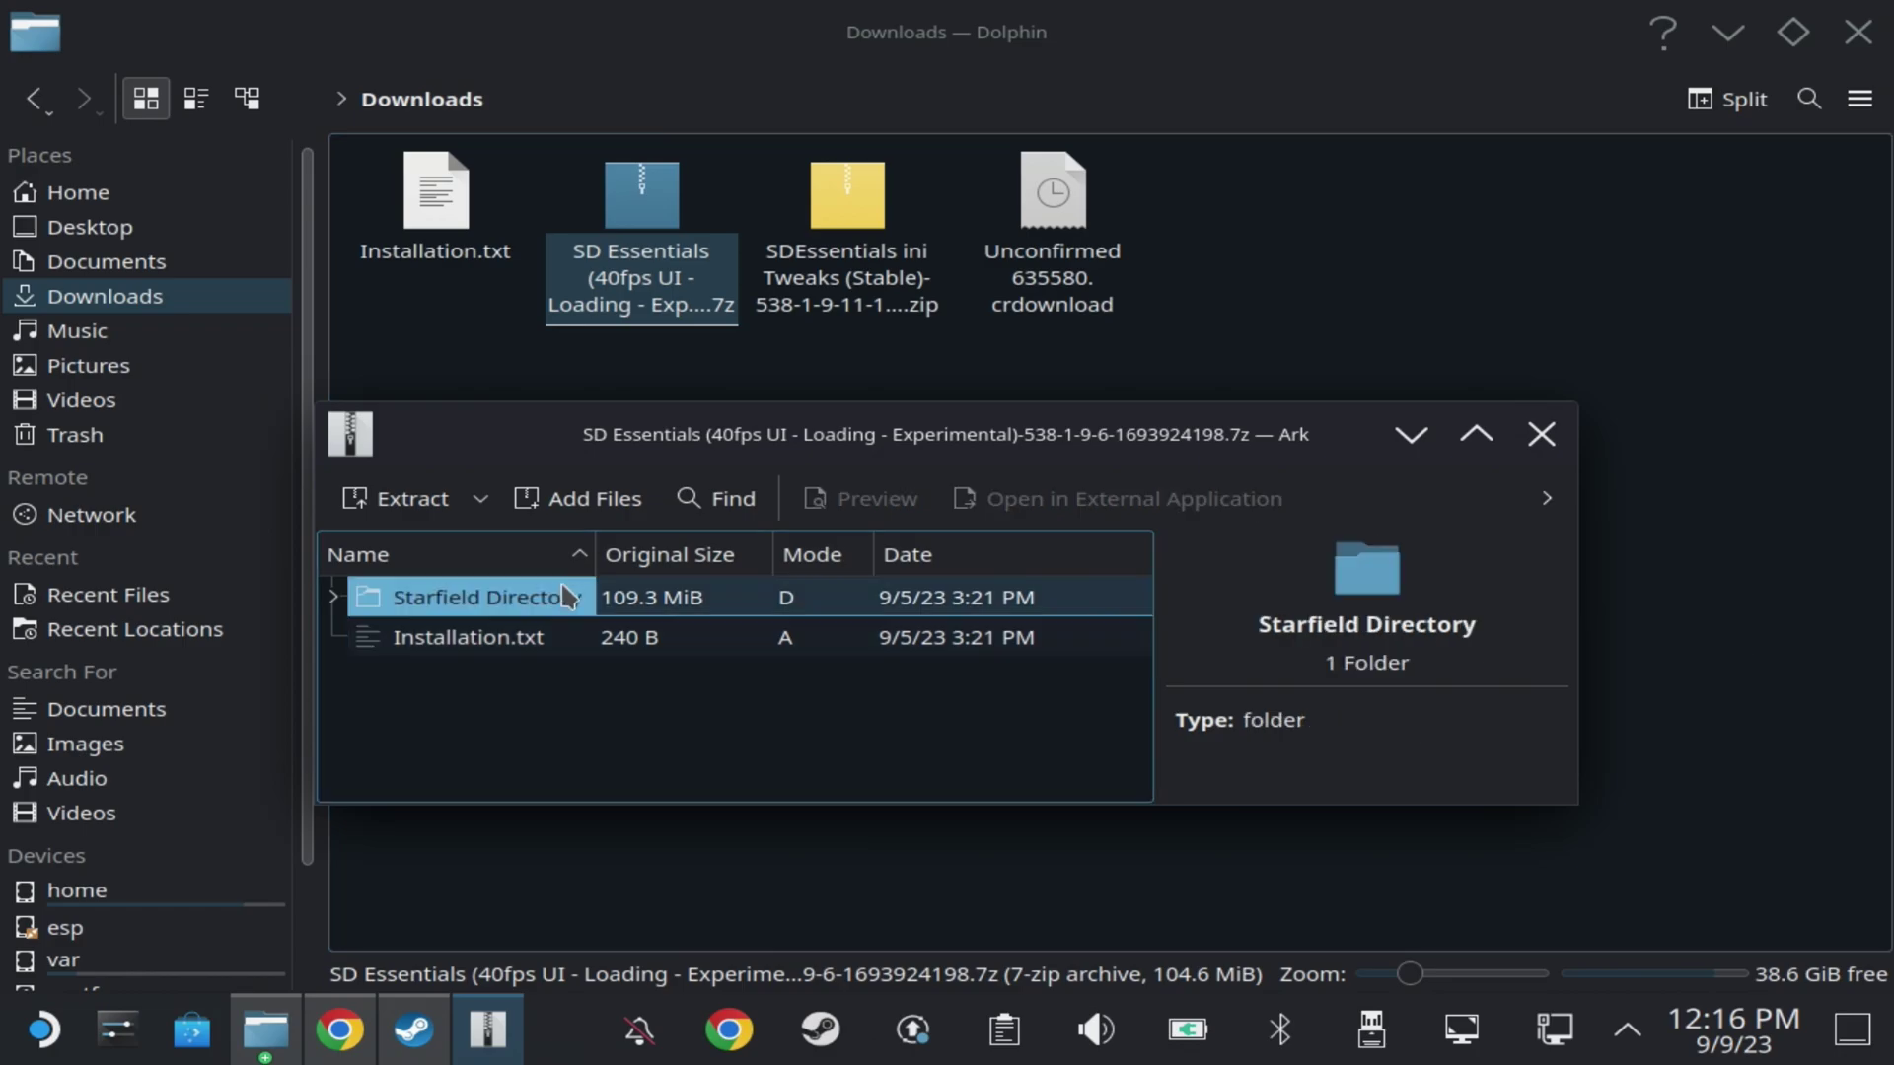
double_click(562, 602)
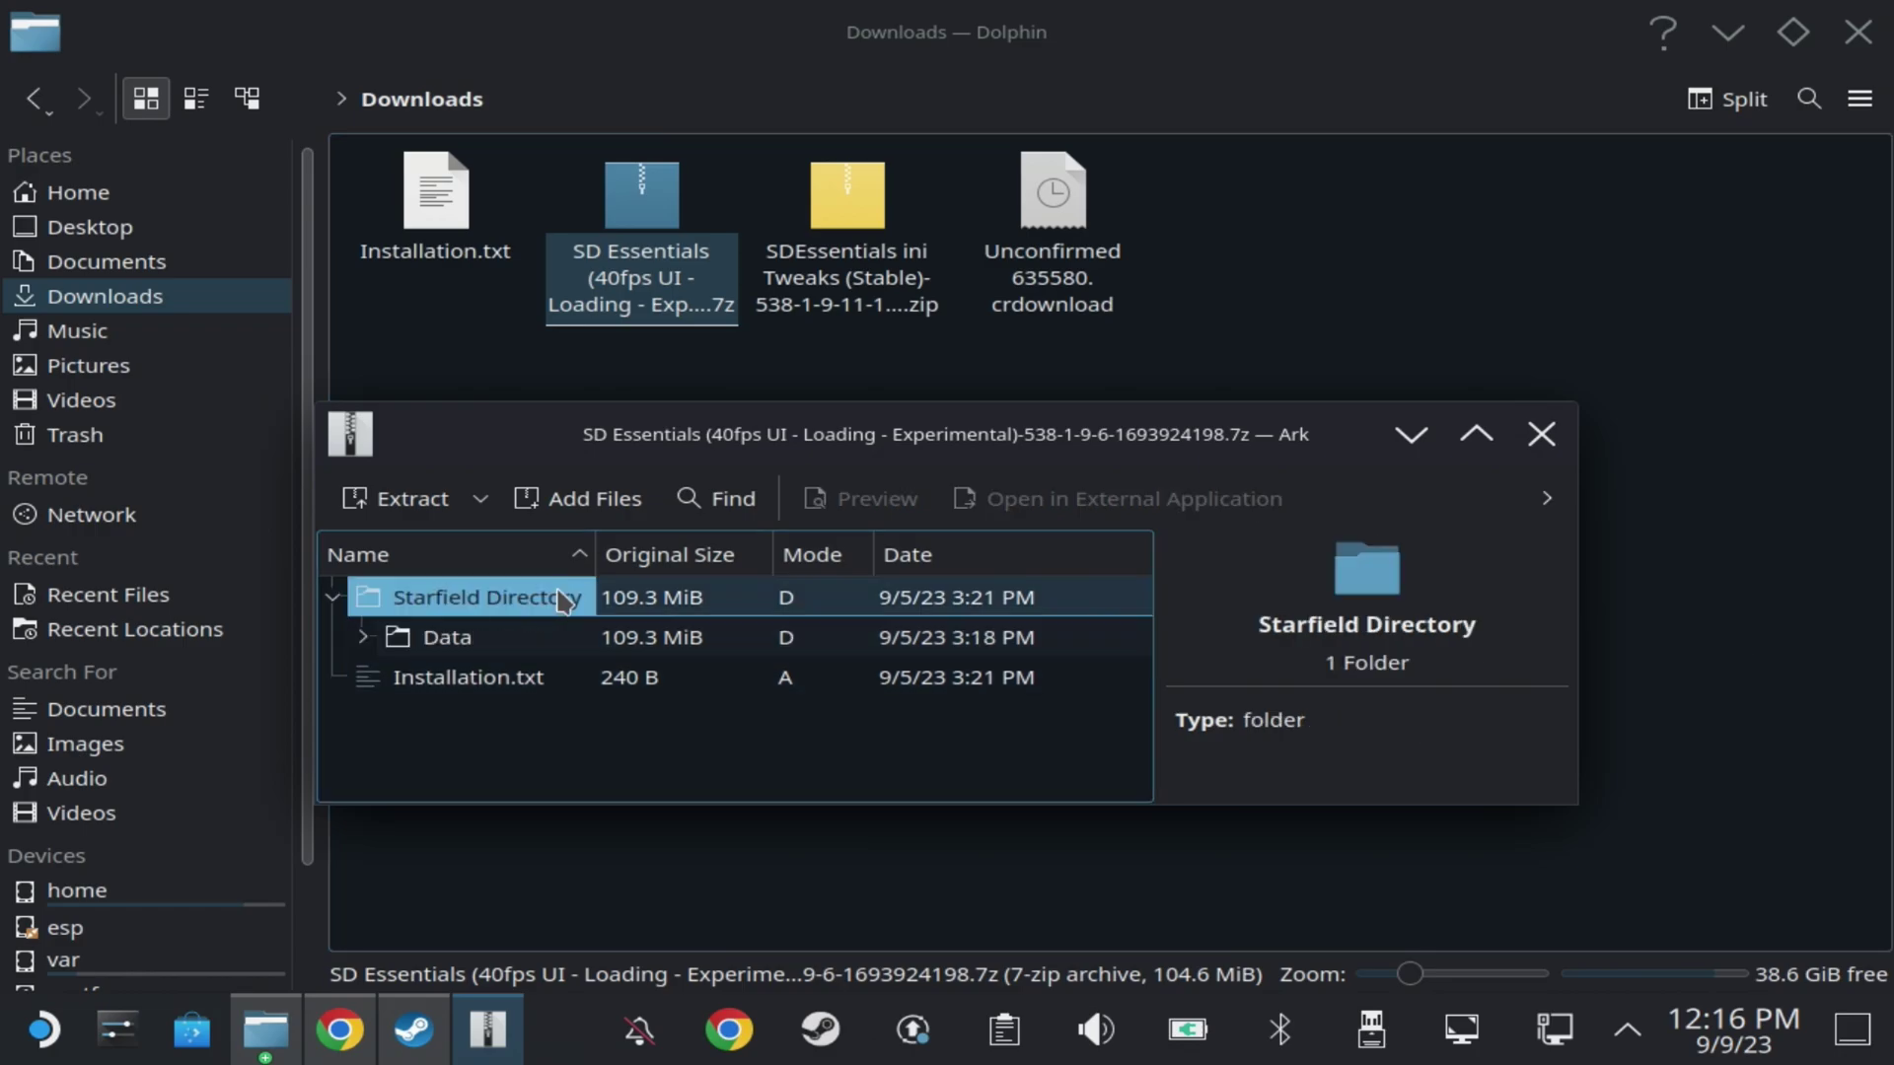
left_click(460, 643)
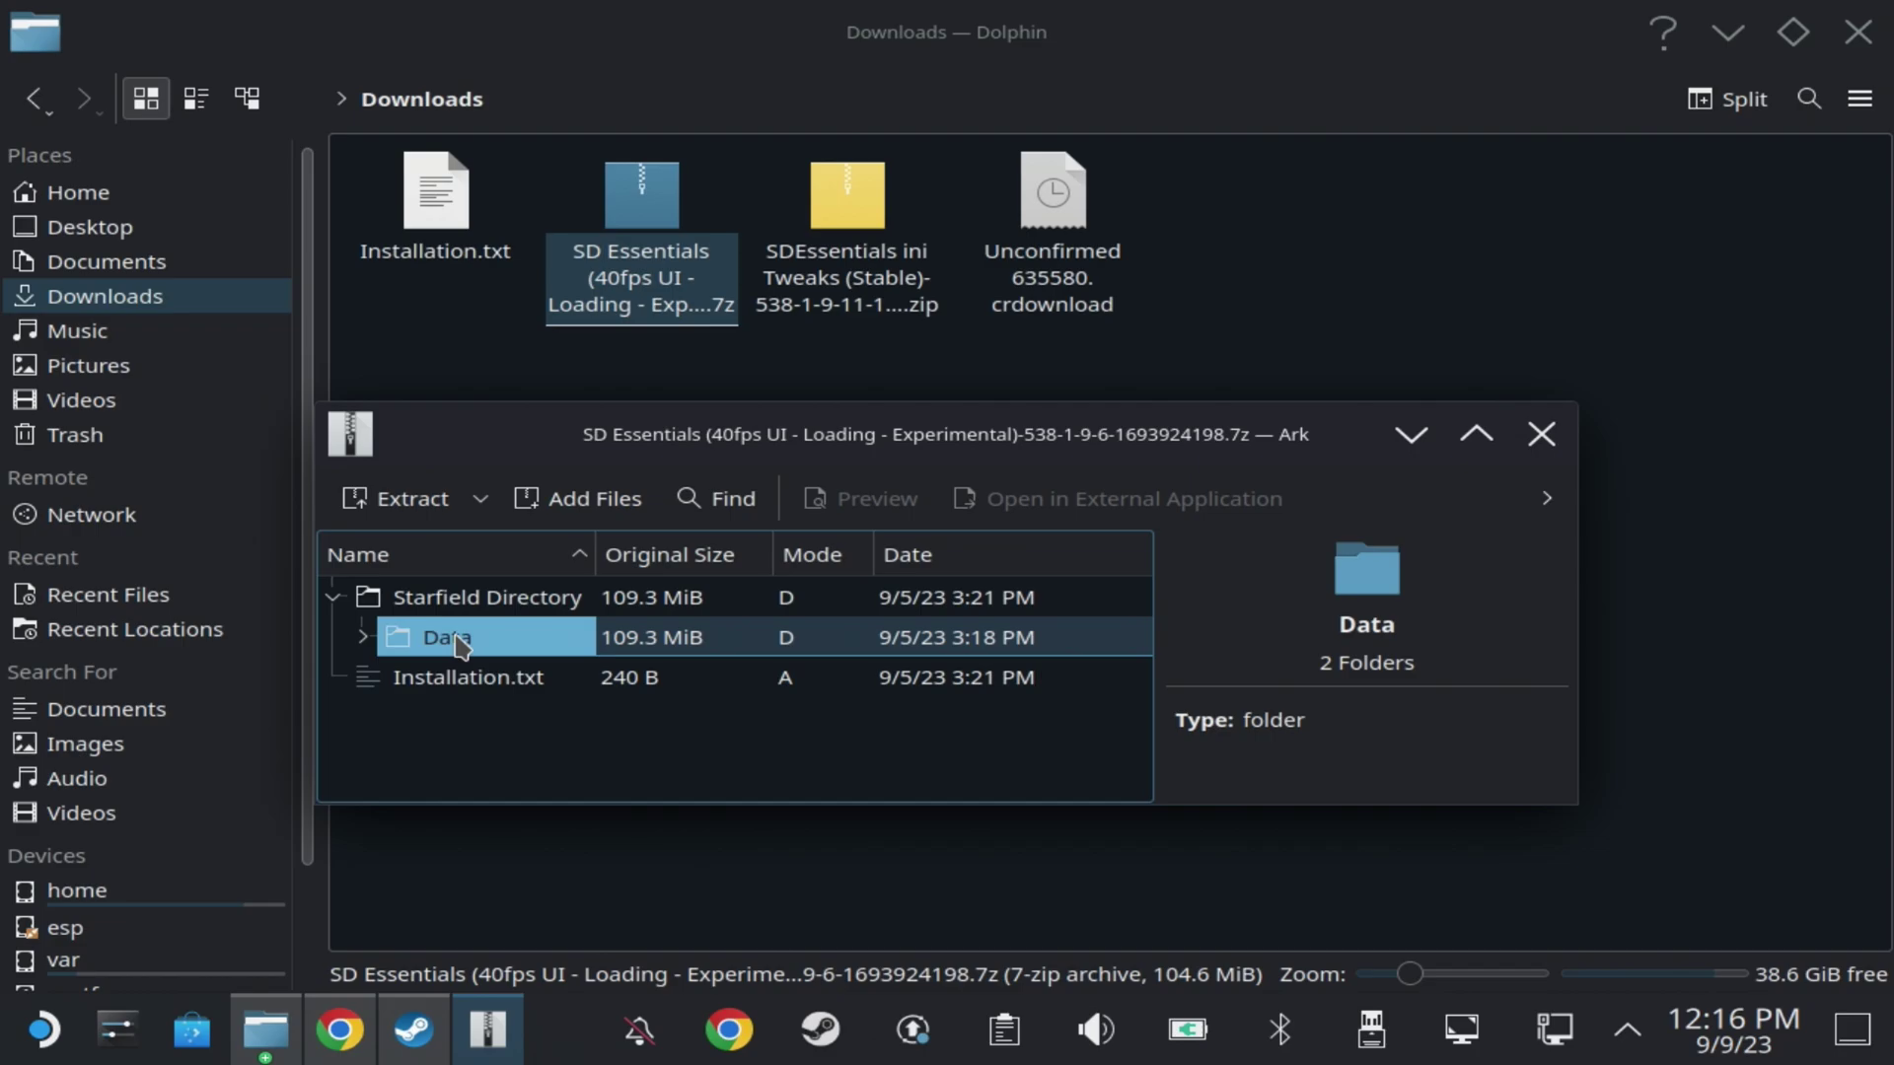
left_click_drag(459, 643, 1089, 778)
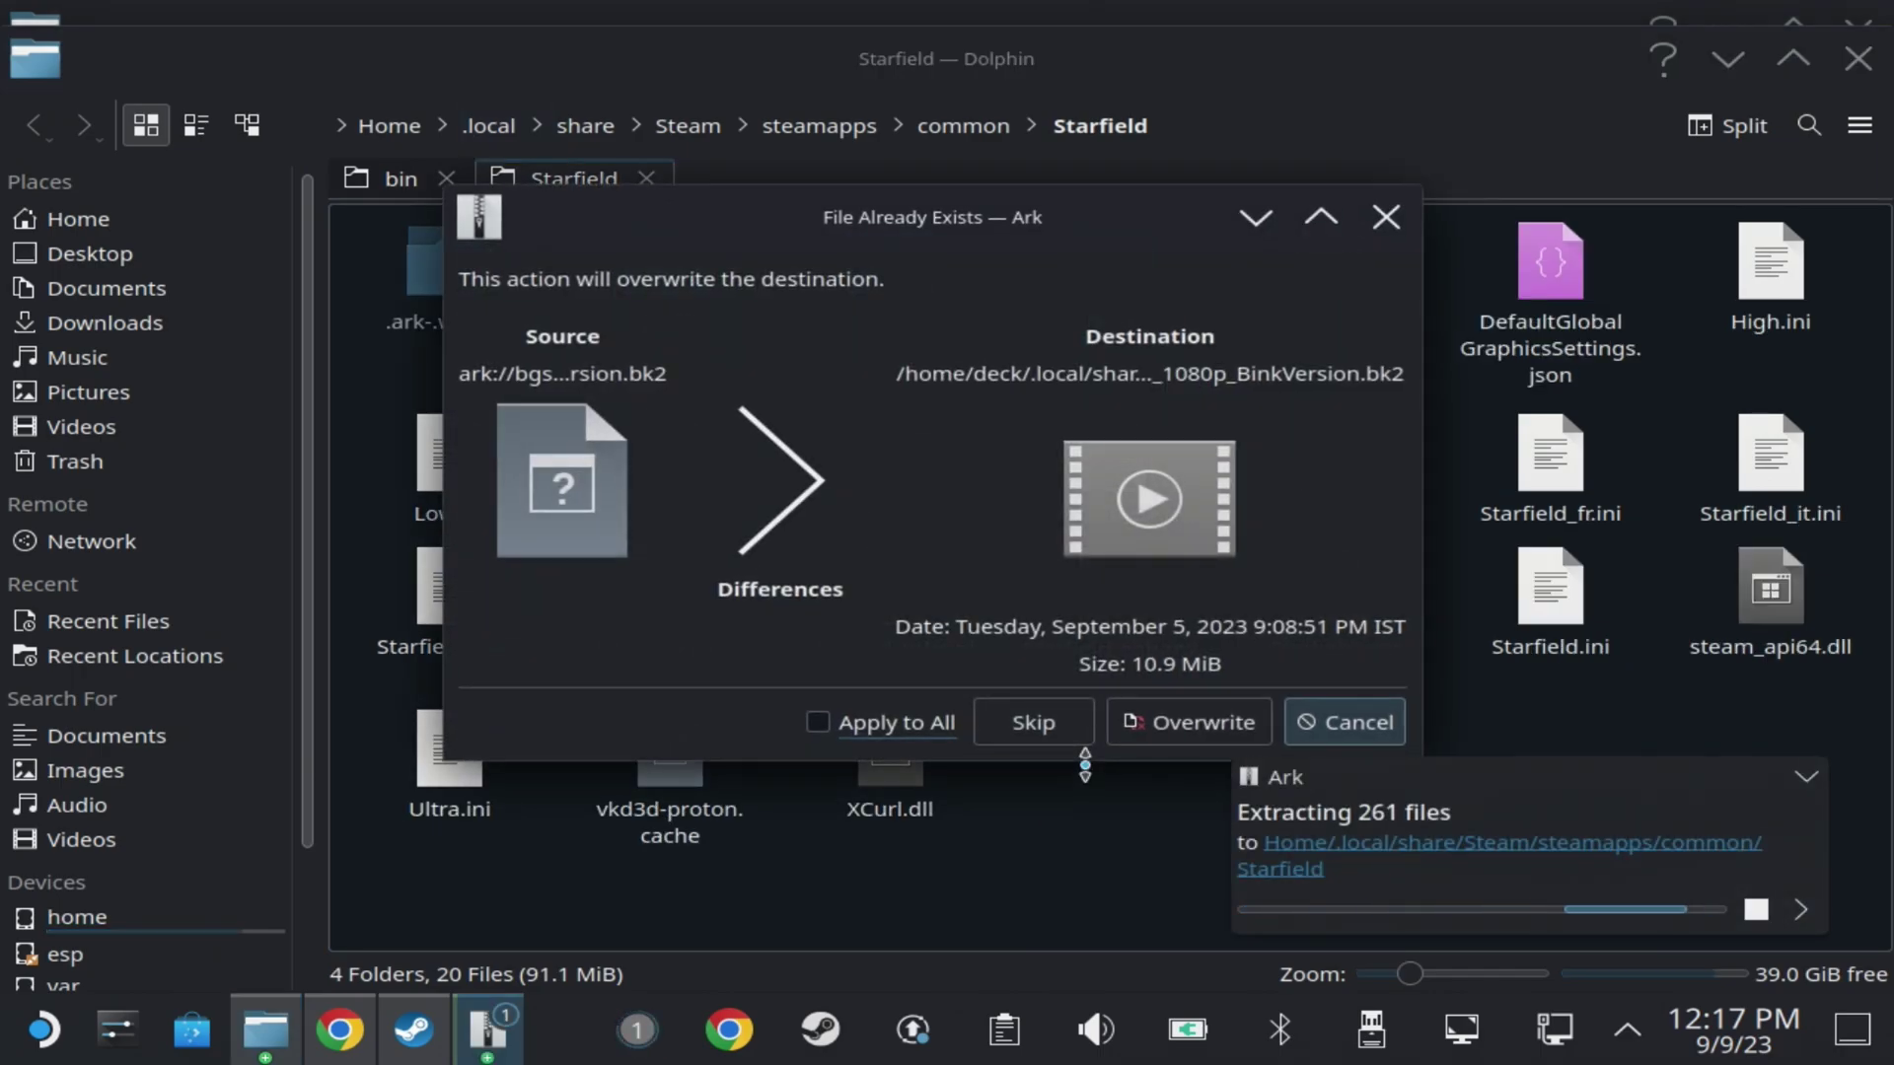
left_click(826, 714)
left_click(1226, 720)
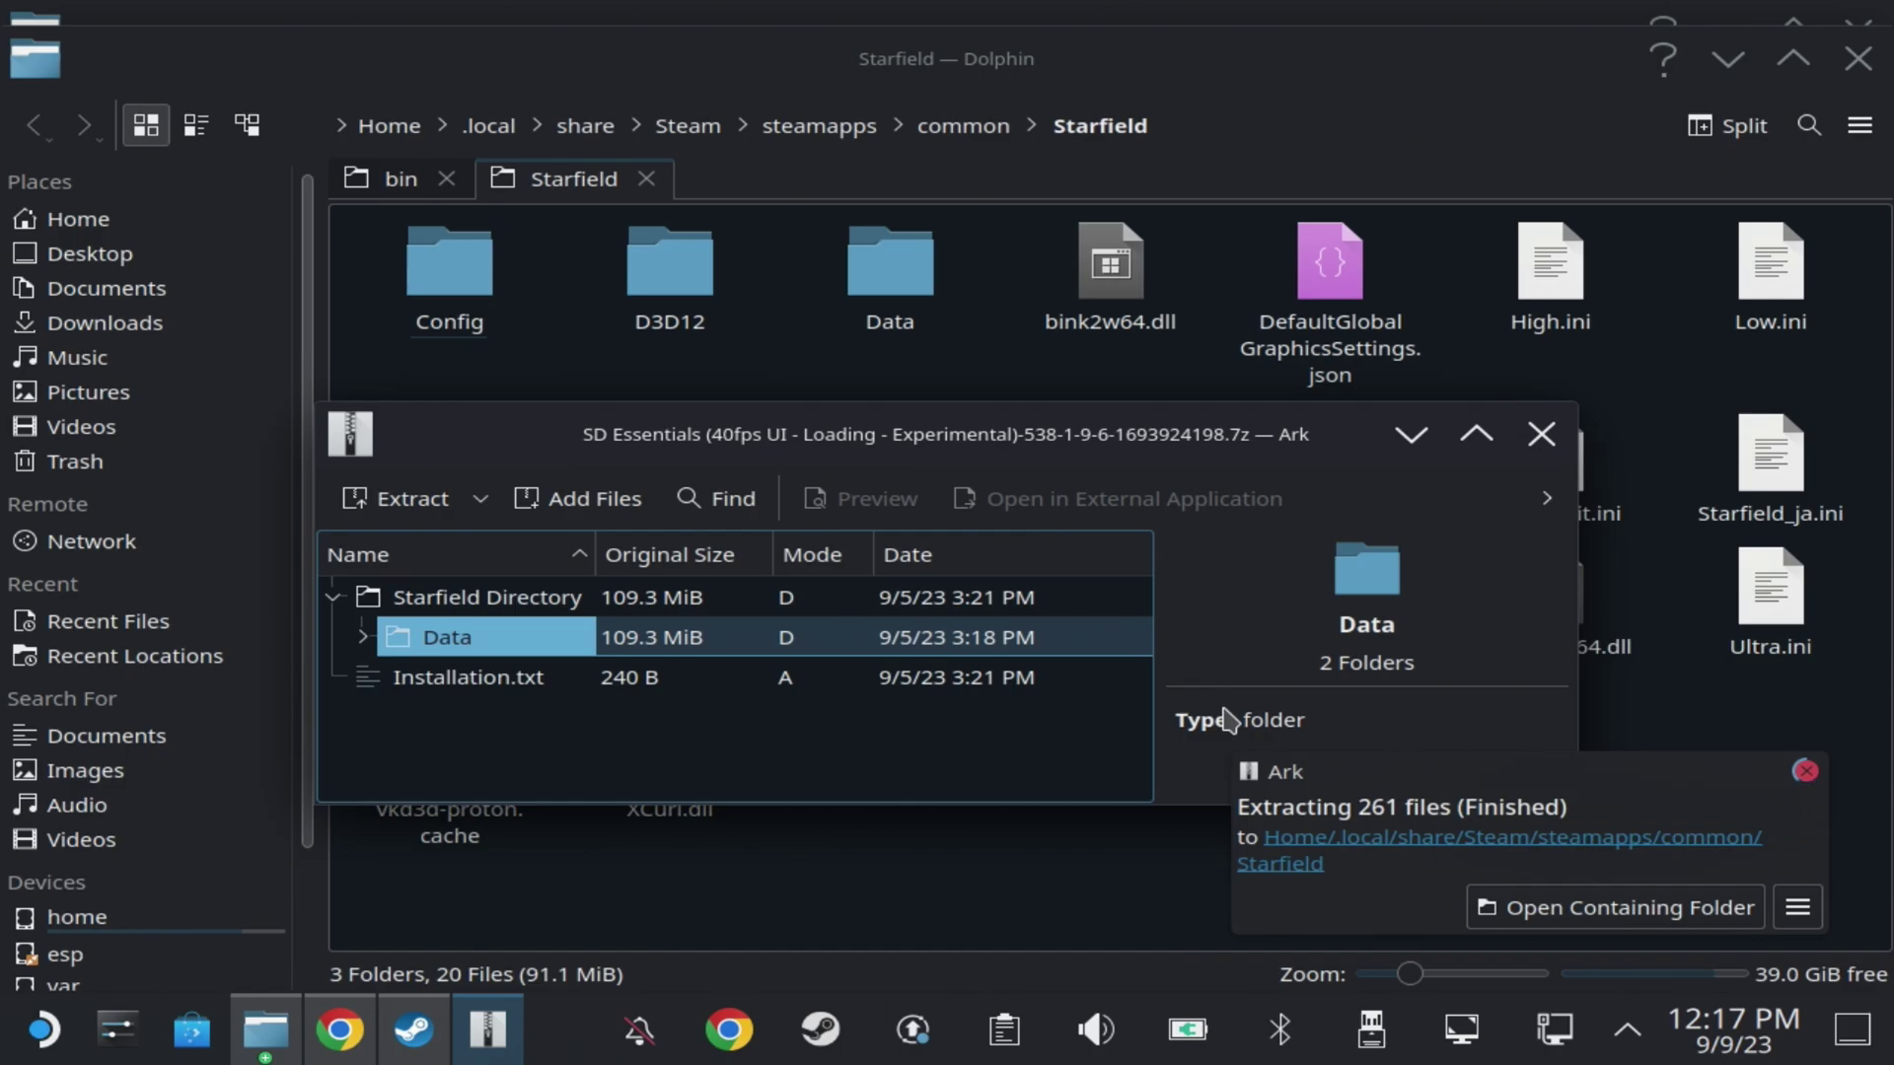
left_click(1542, 434)
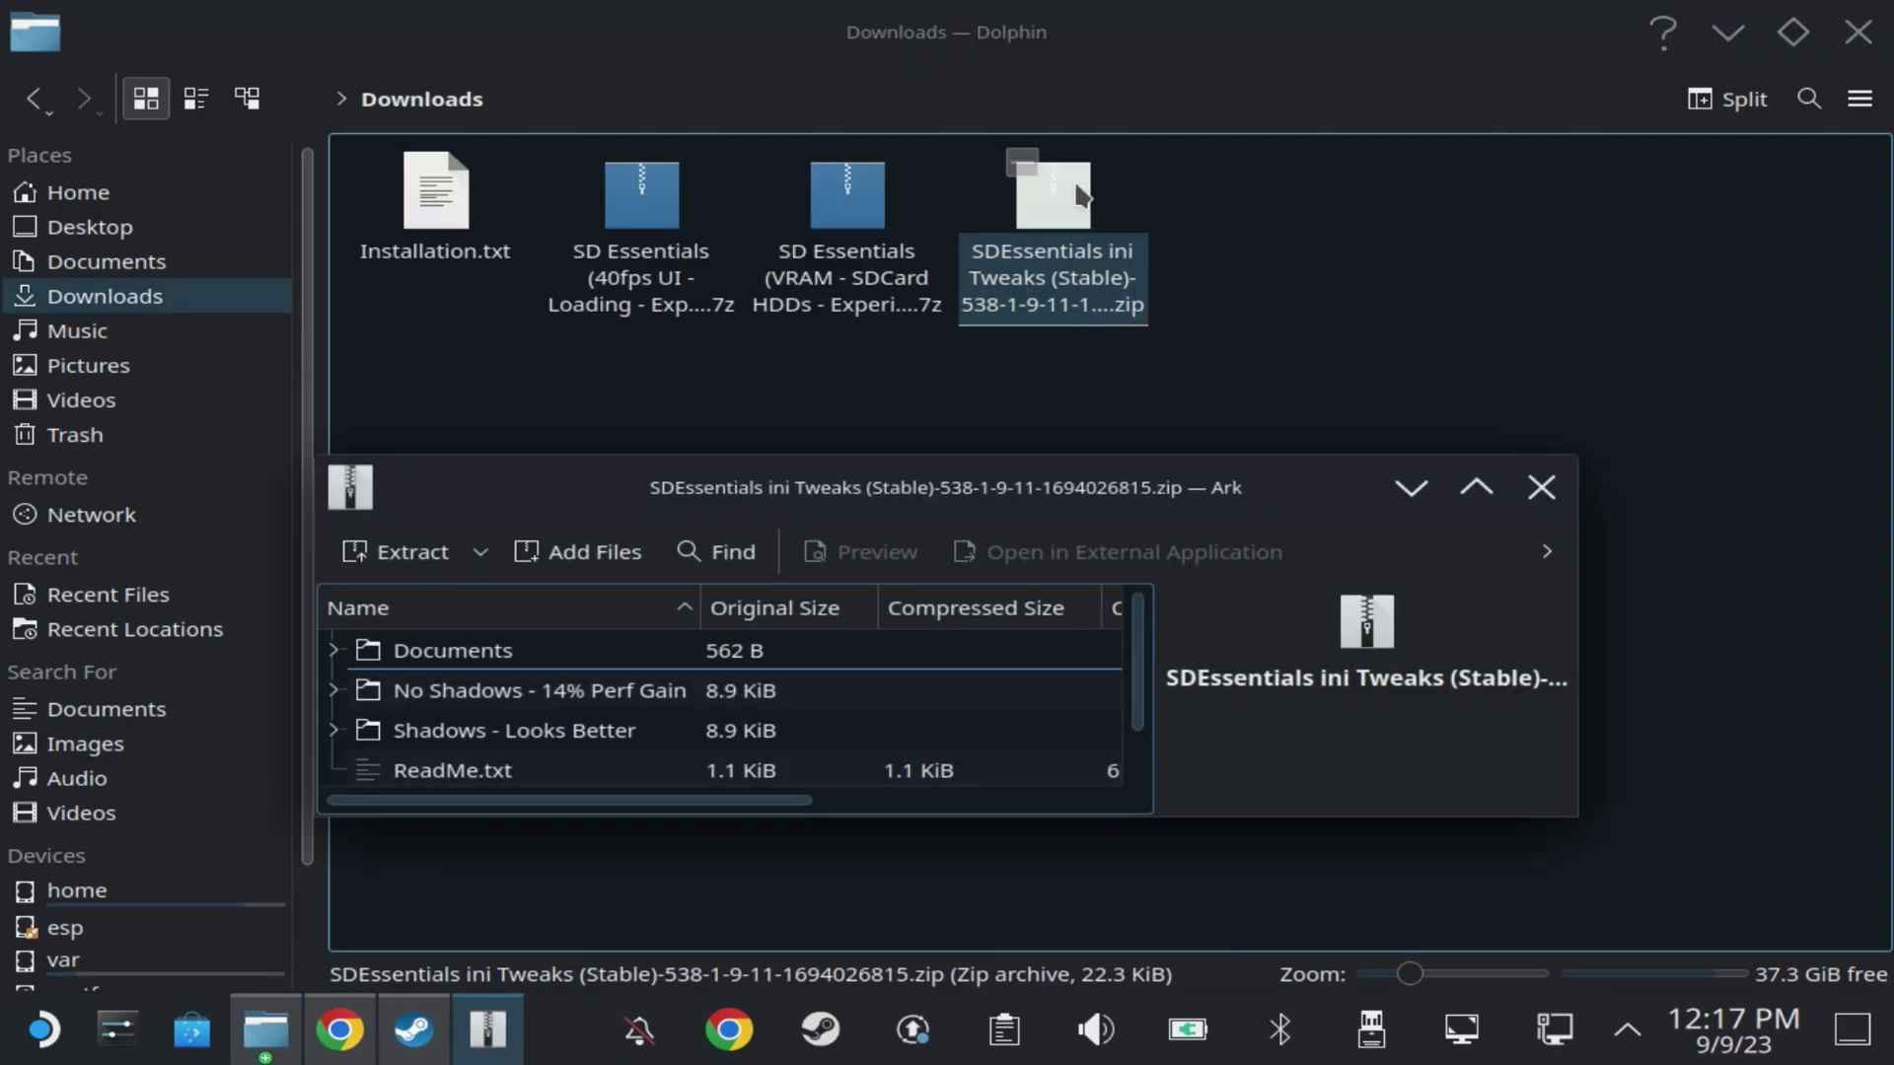
Step: Extract ReadMe.txt from the ini Tweaks archive to Downloads and expand the archive's Shadows - Looks Better folder
left_click_drag(493, 774, 1752, 595)
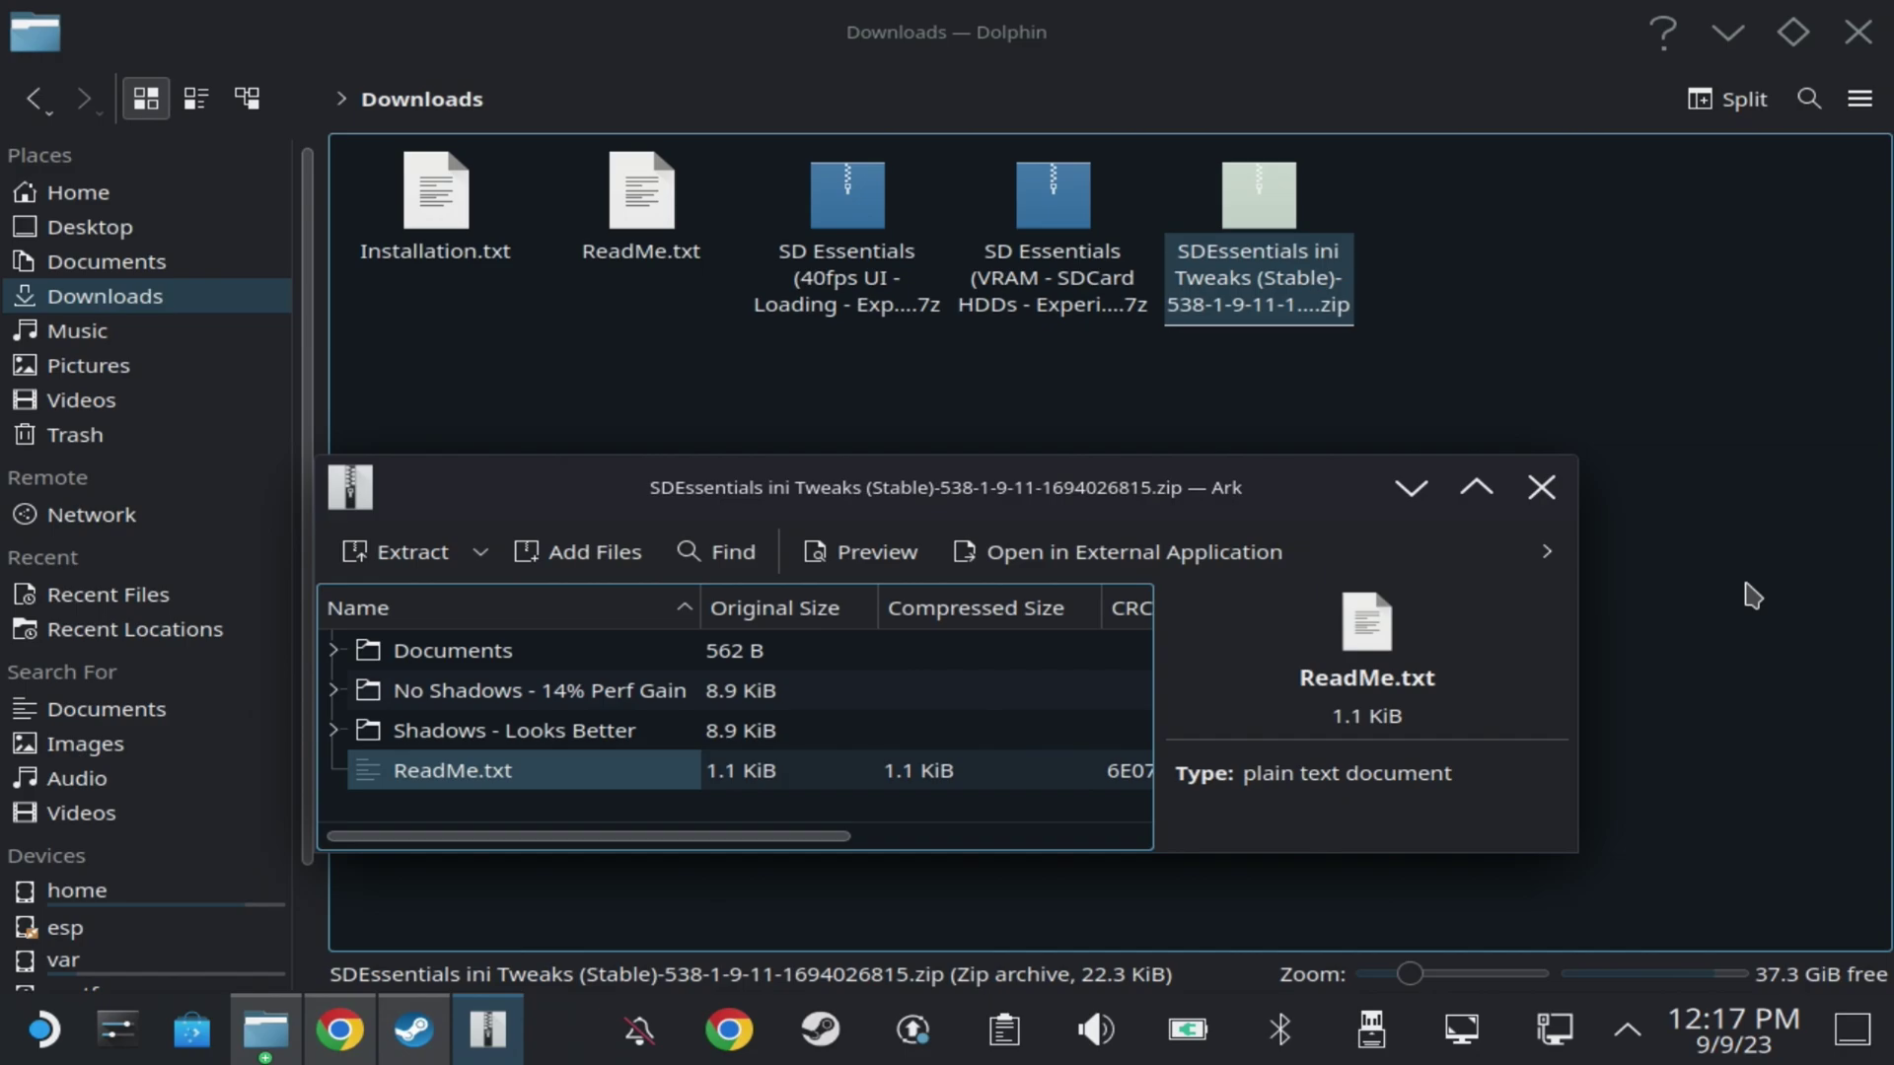
left_click(621, 723)
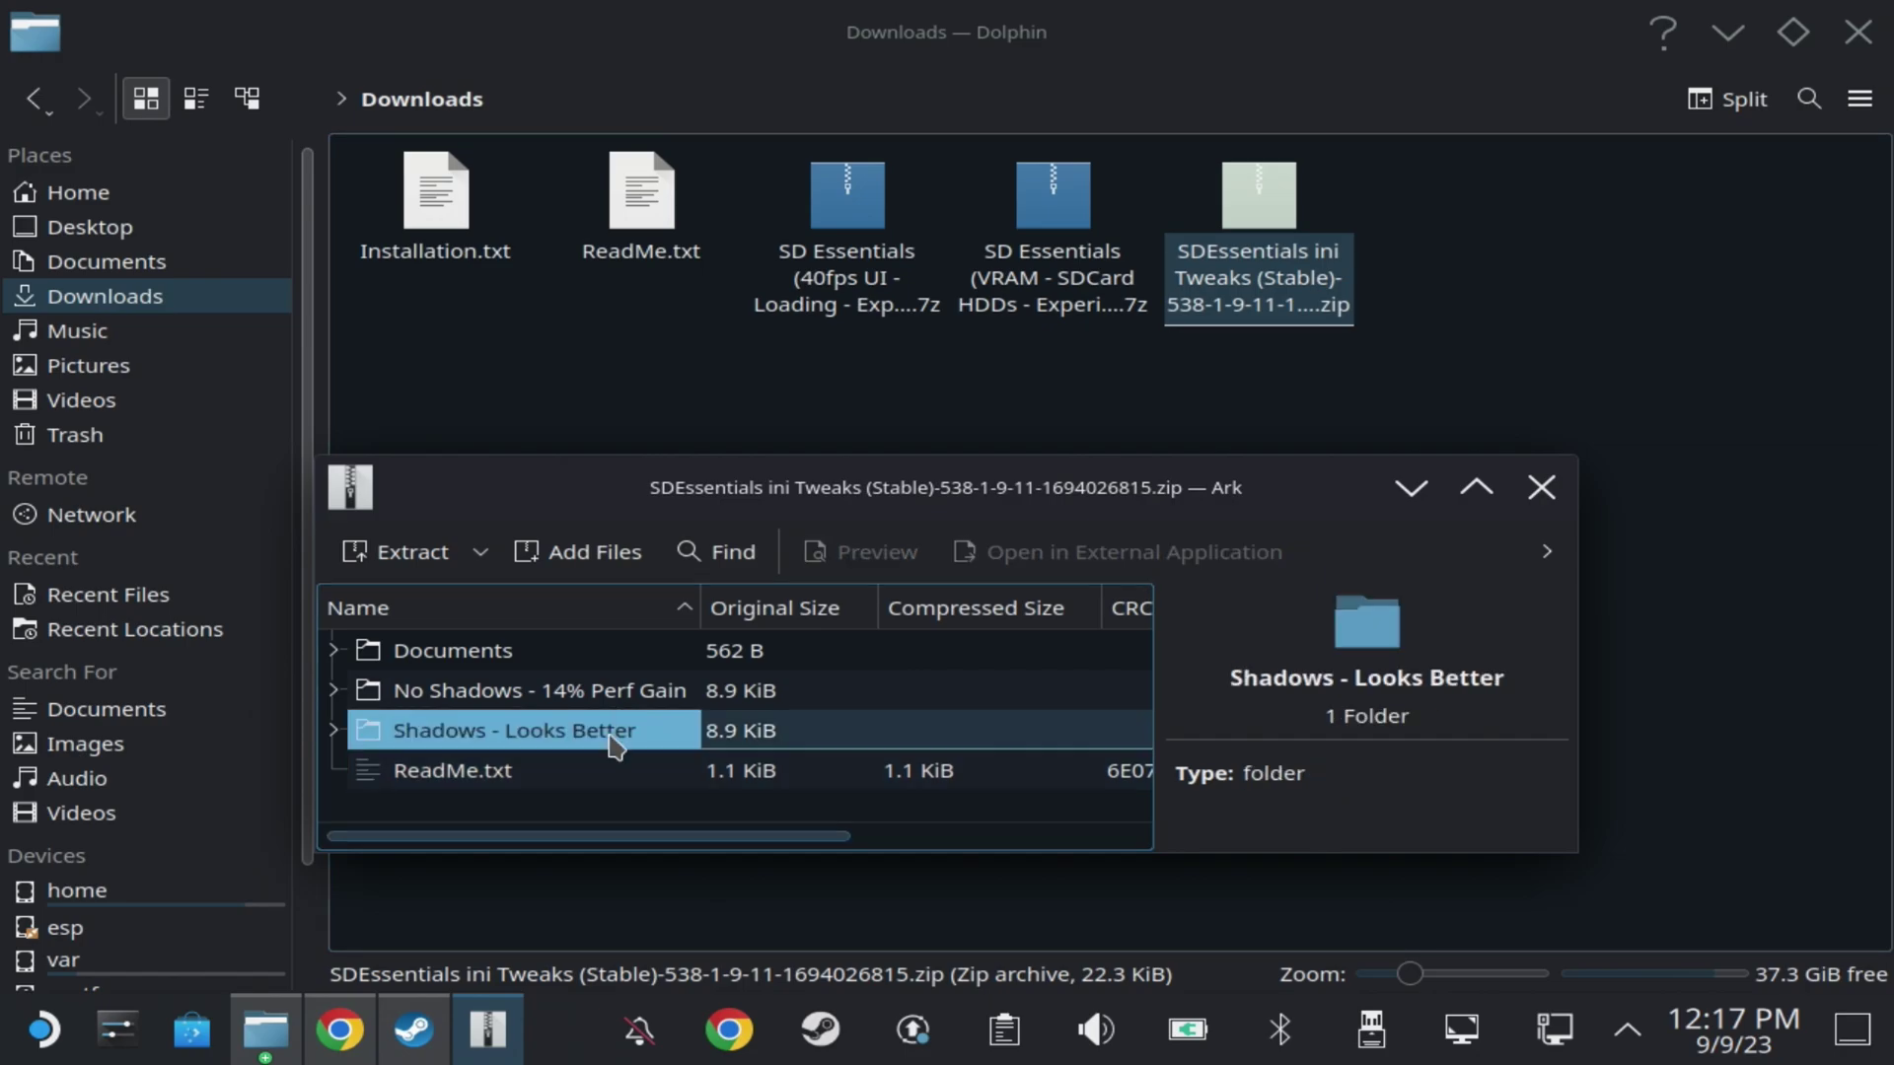
left_click(612, 770)
left_click(600, 734)
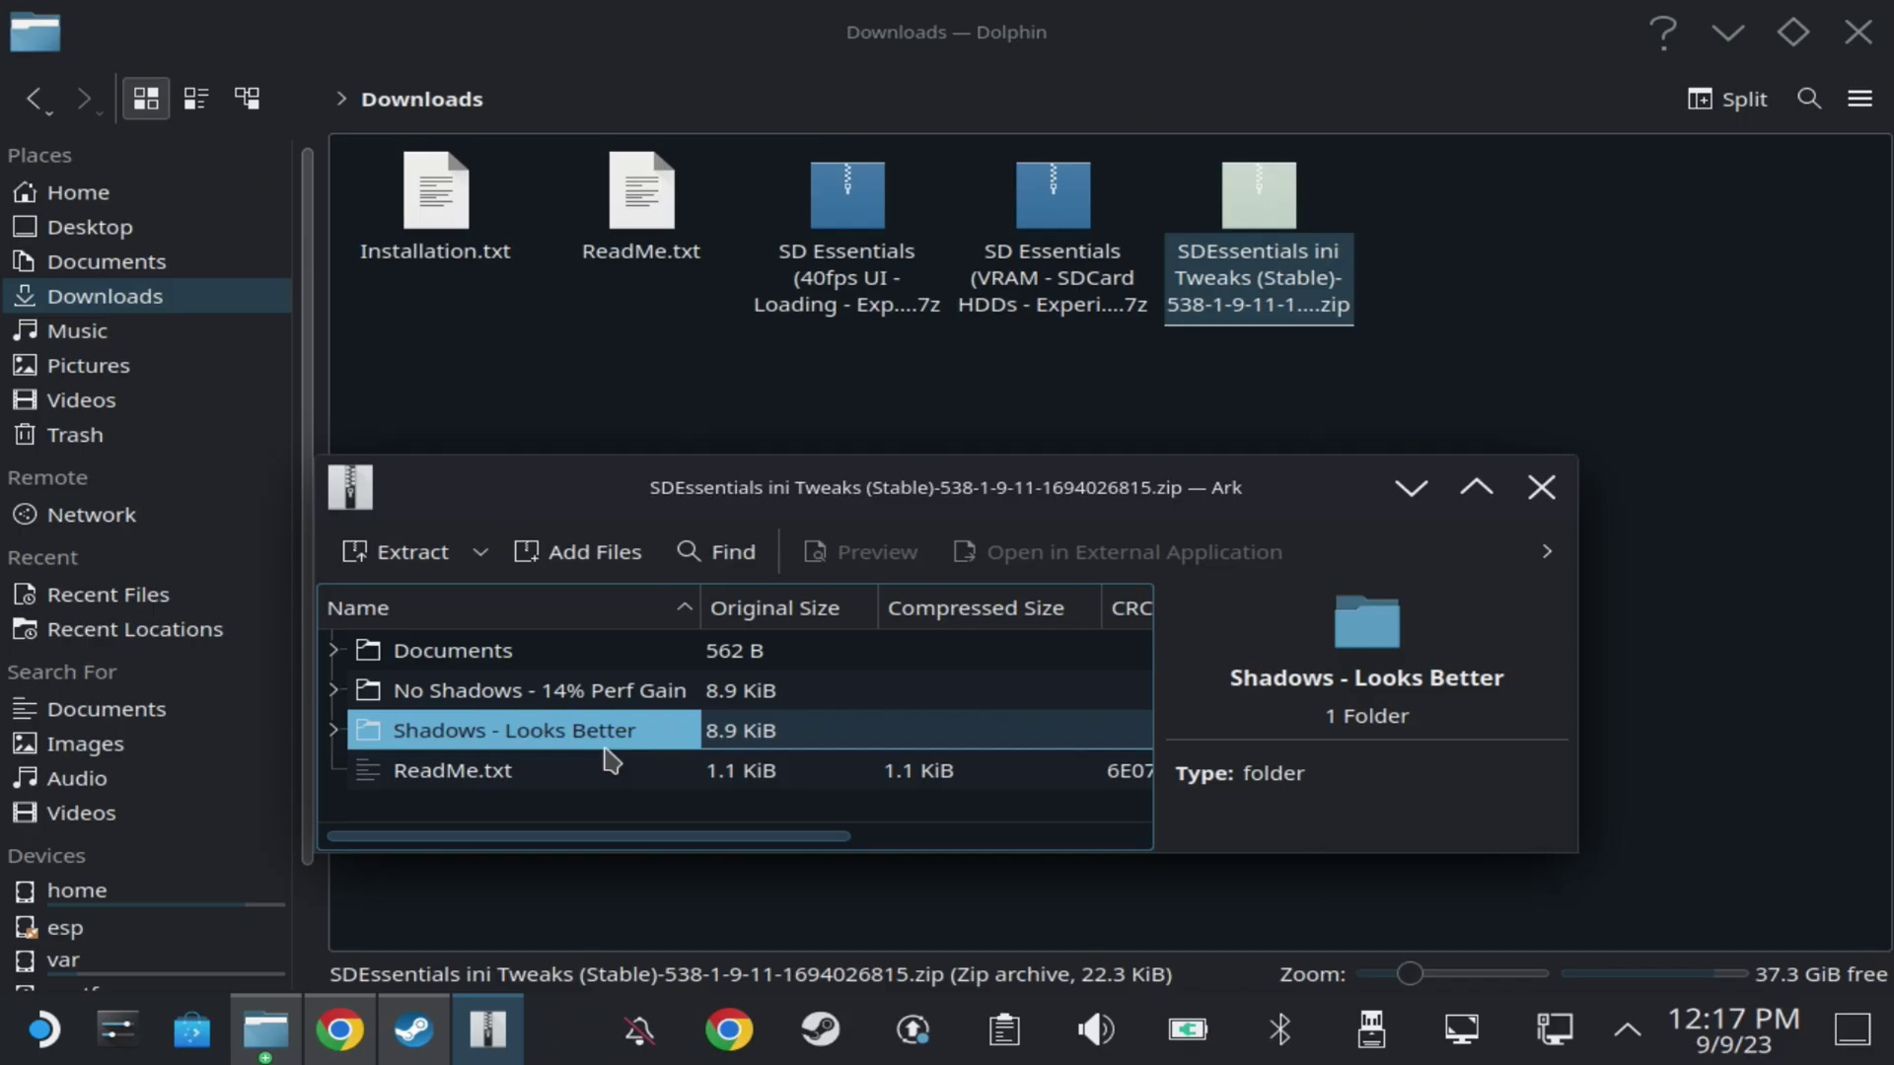
left_click(329, 730)
left_click(596, 779)
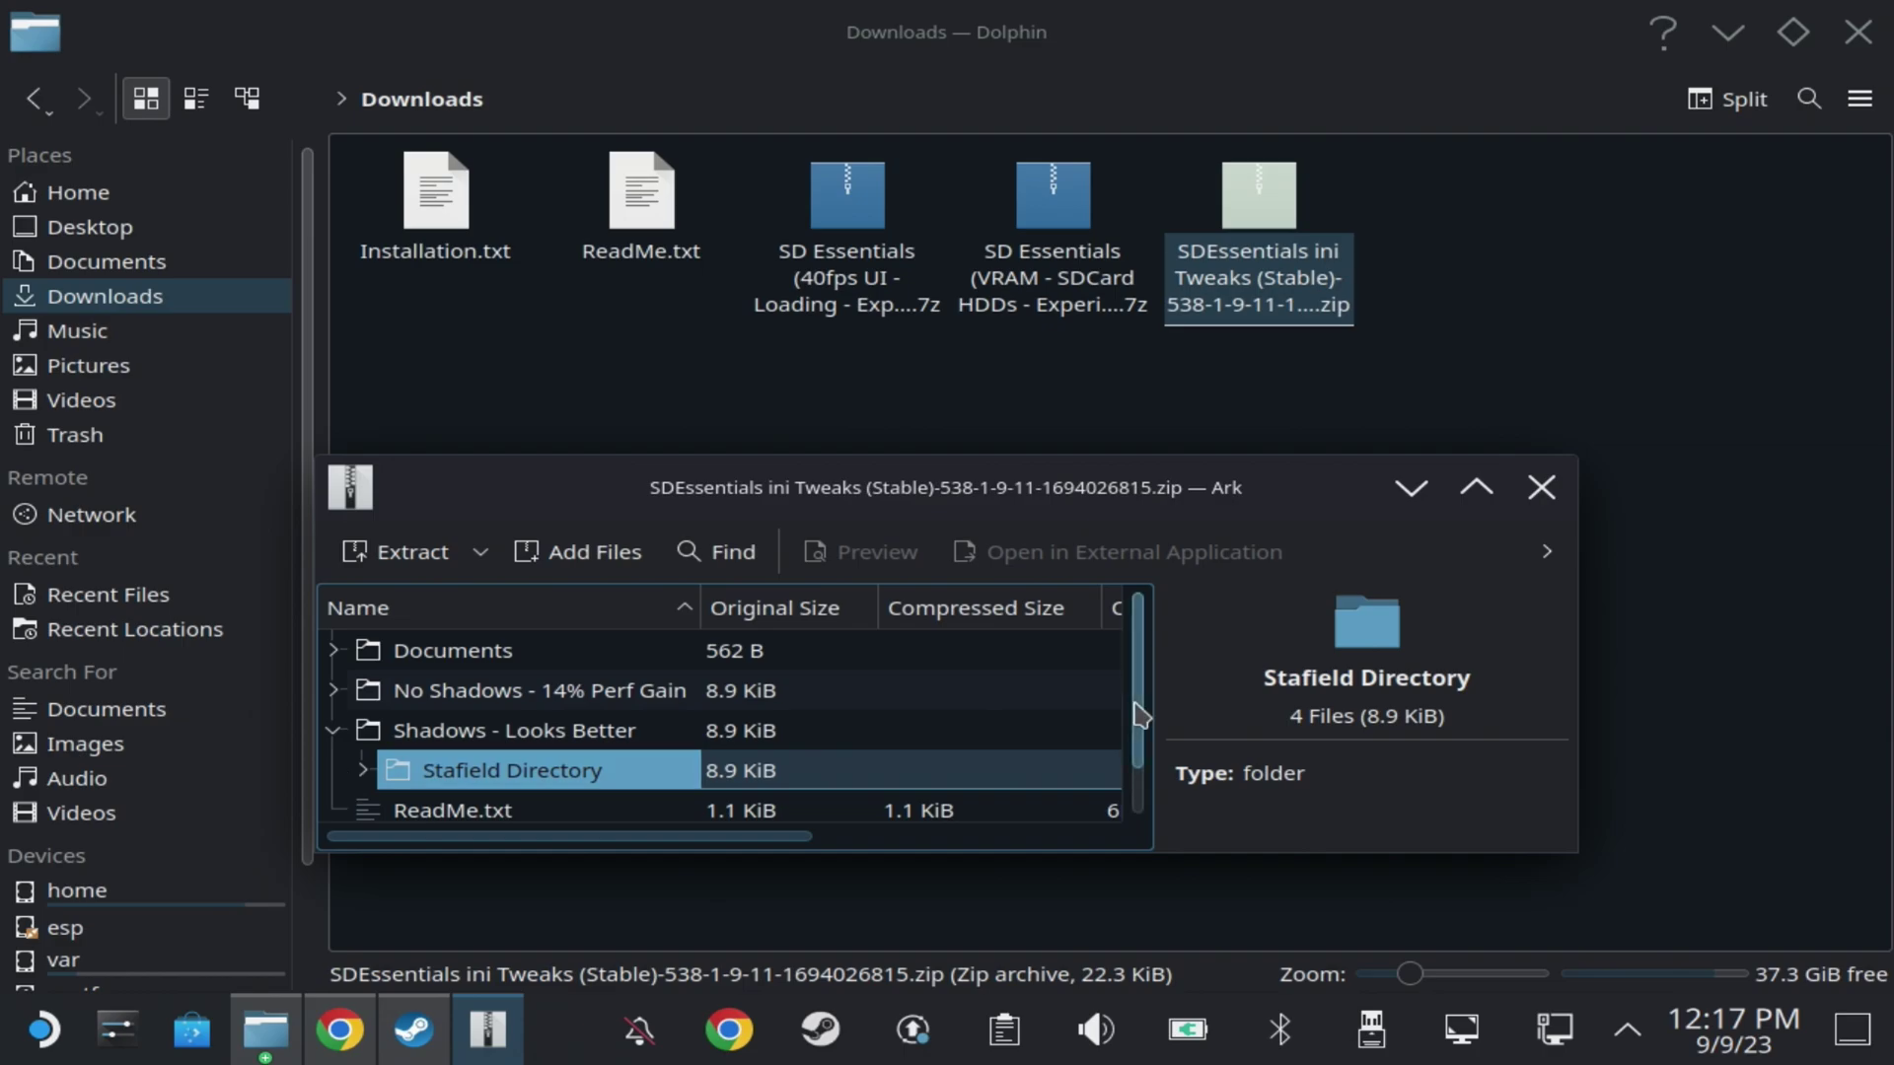
Step: Extract Low.ini from the Stafield Directory under Shadows - Looks Better into the Starfield game folder, overwriting the existing file
left_click_drag(1133, 710, 1141, 803)
left_click(373, 764)
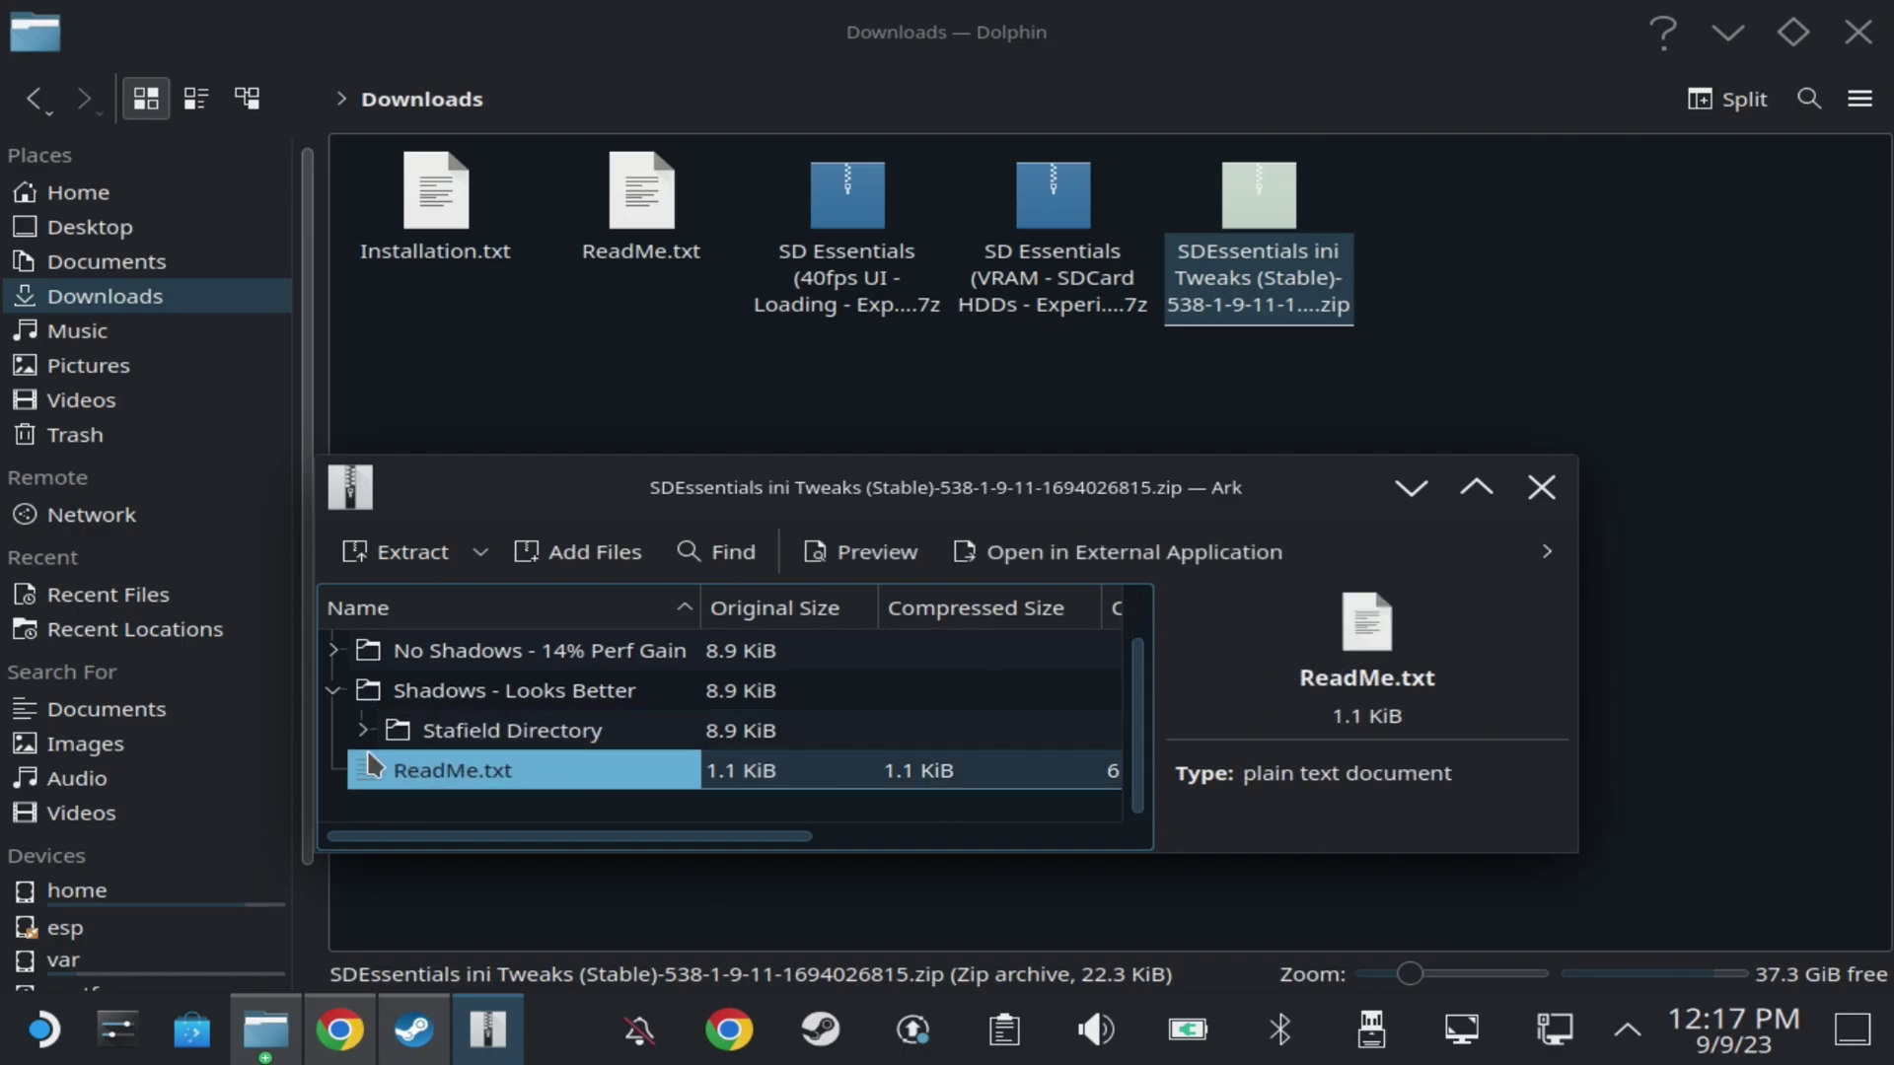
left_click(363, 730)
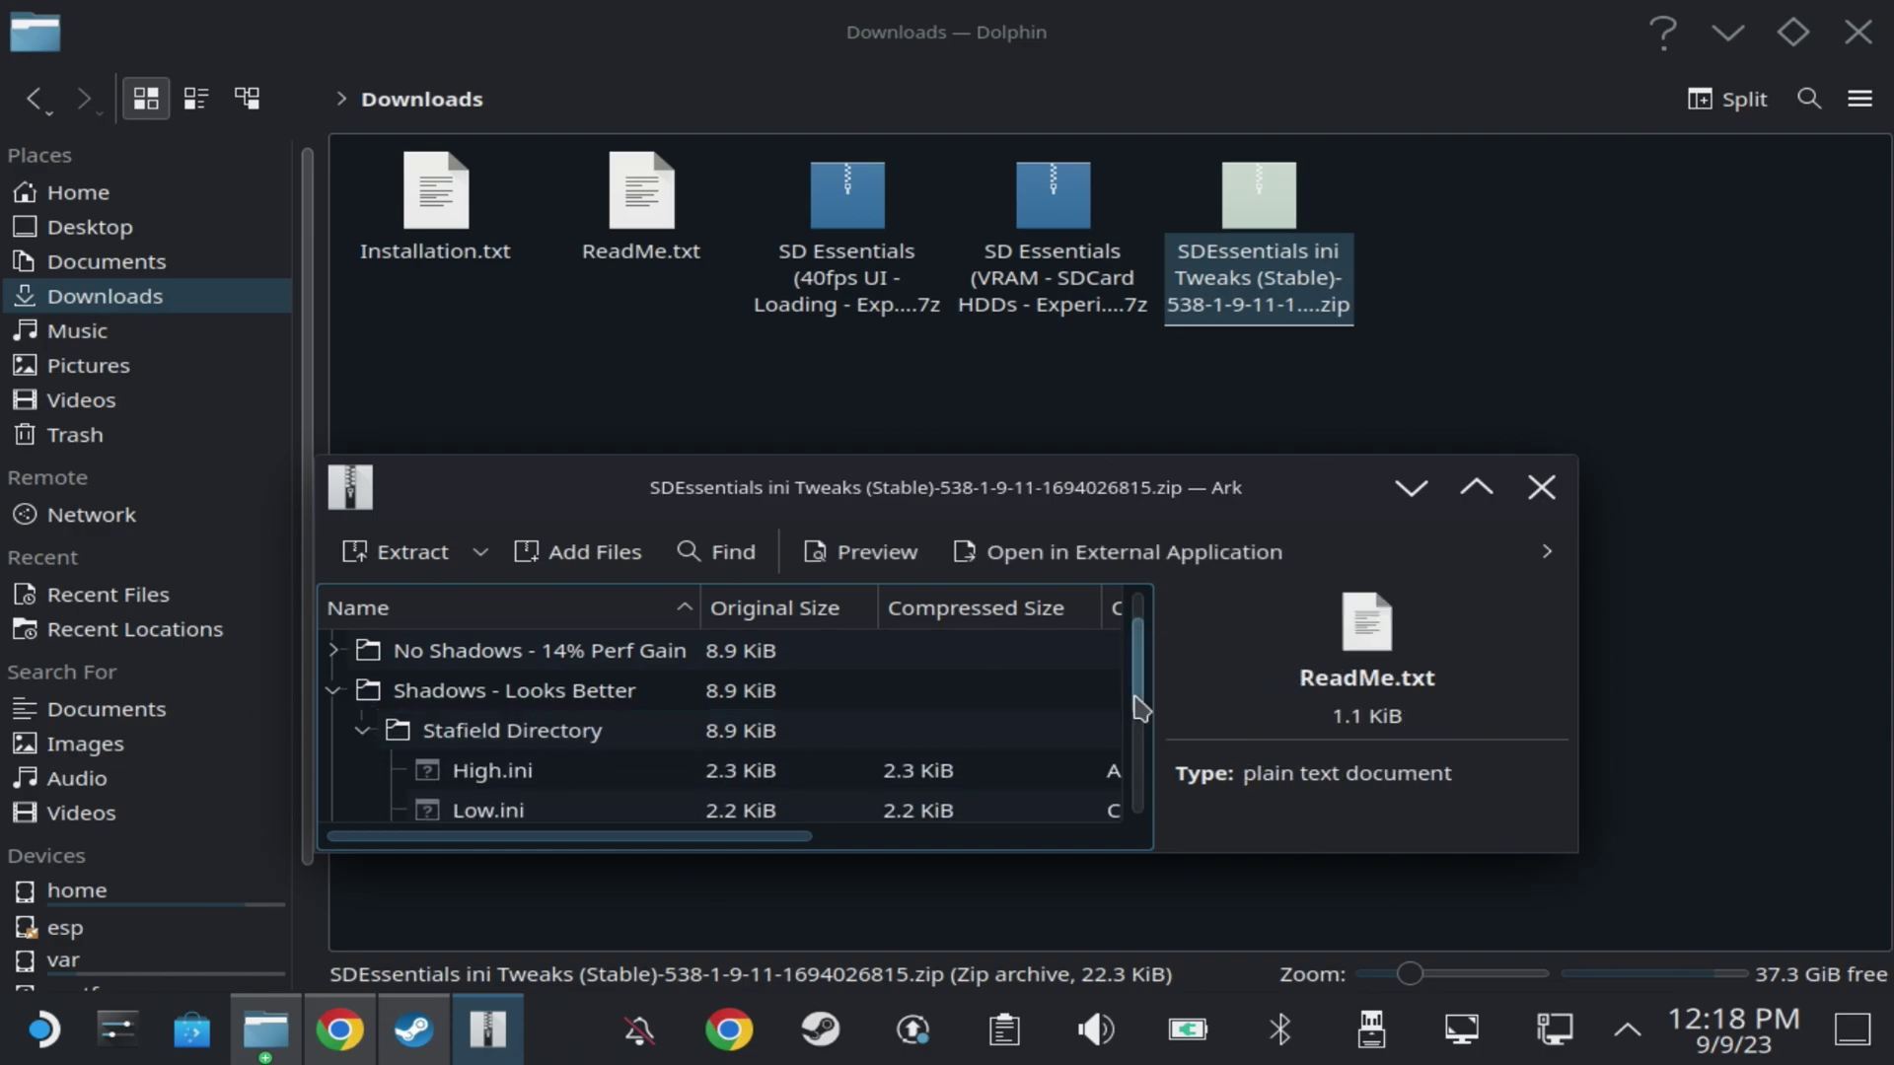
left_click_drag(1138, 706, 1133, 753)
left_click_drag(464, 730, 898, 866)
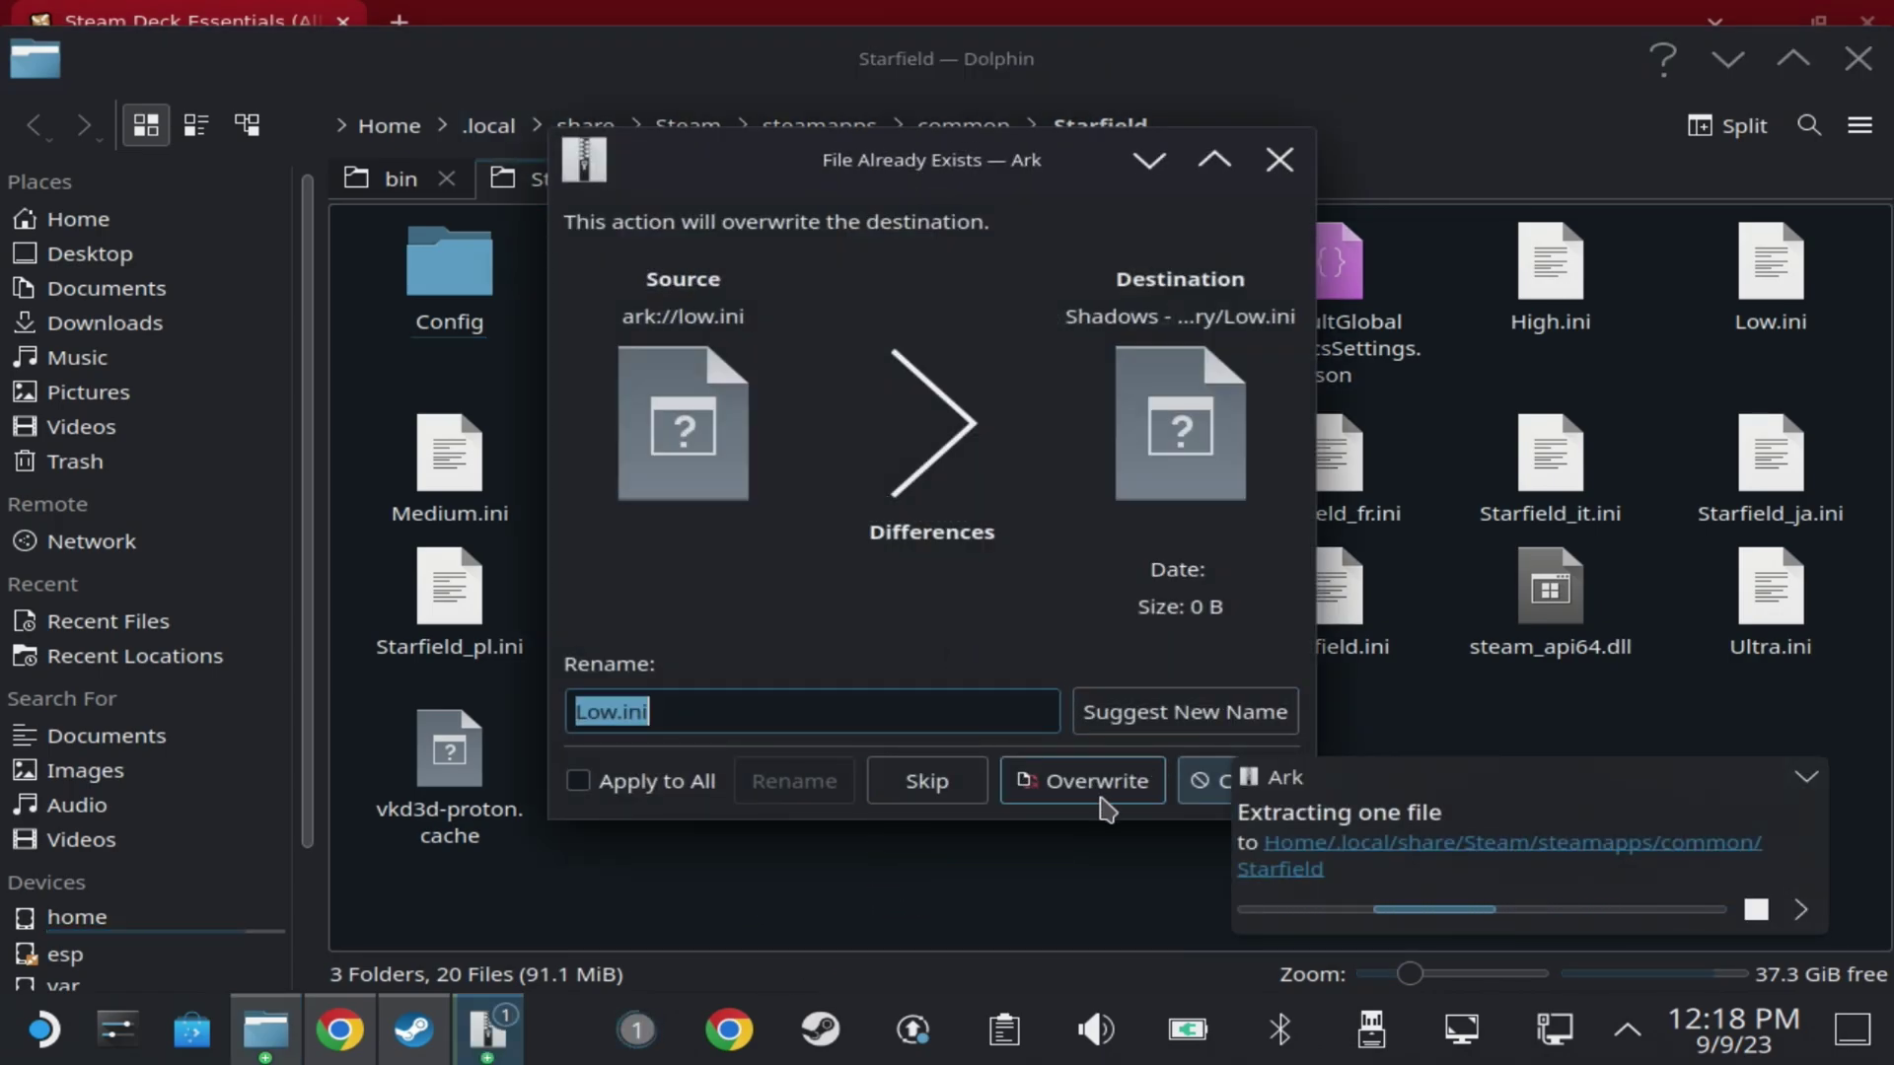
left_click(1102, 801)
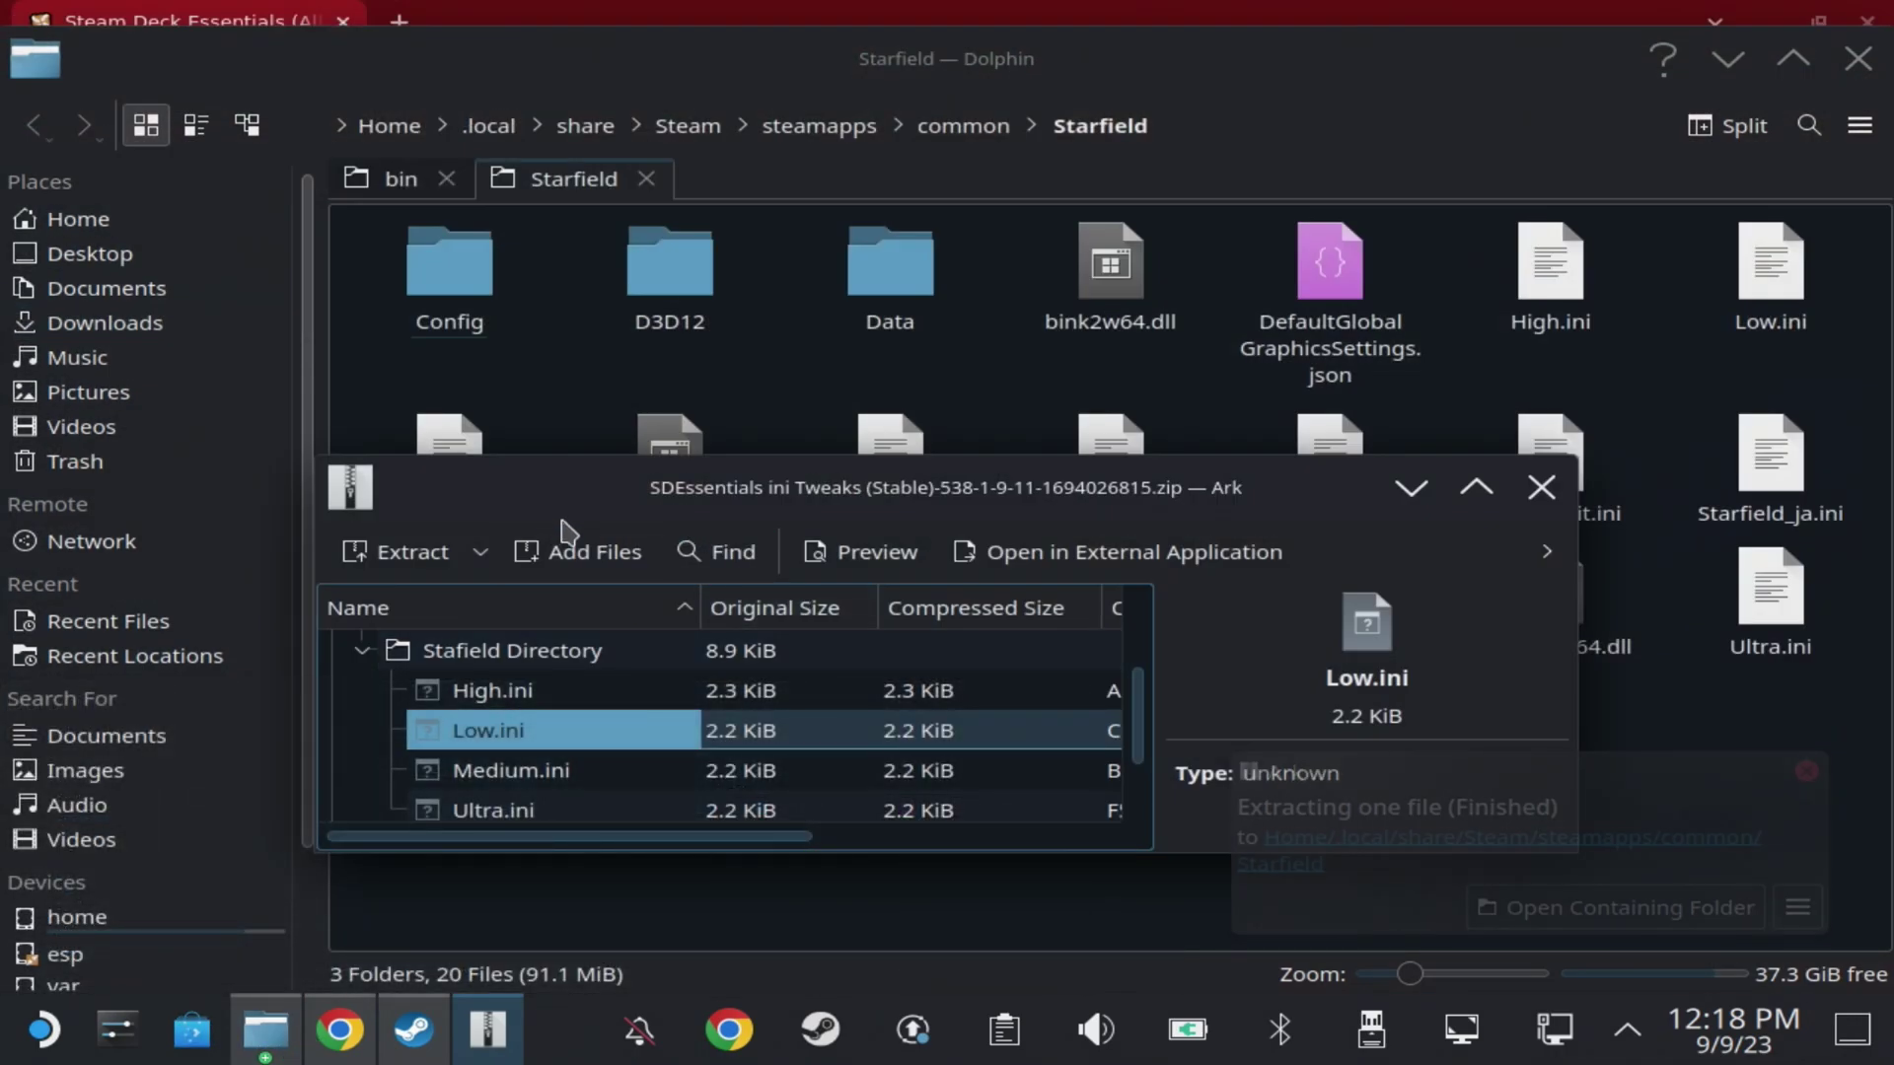
Step: Collapse the Stafield Directory in the archive and expand the Documents folder to reach StarfieldCustom.ini
left_click(362, 650)
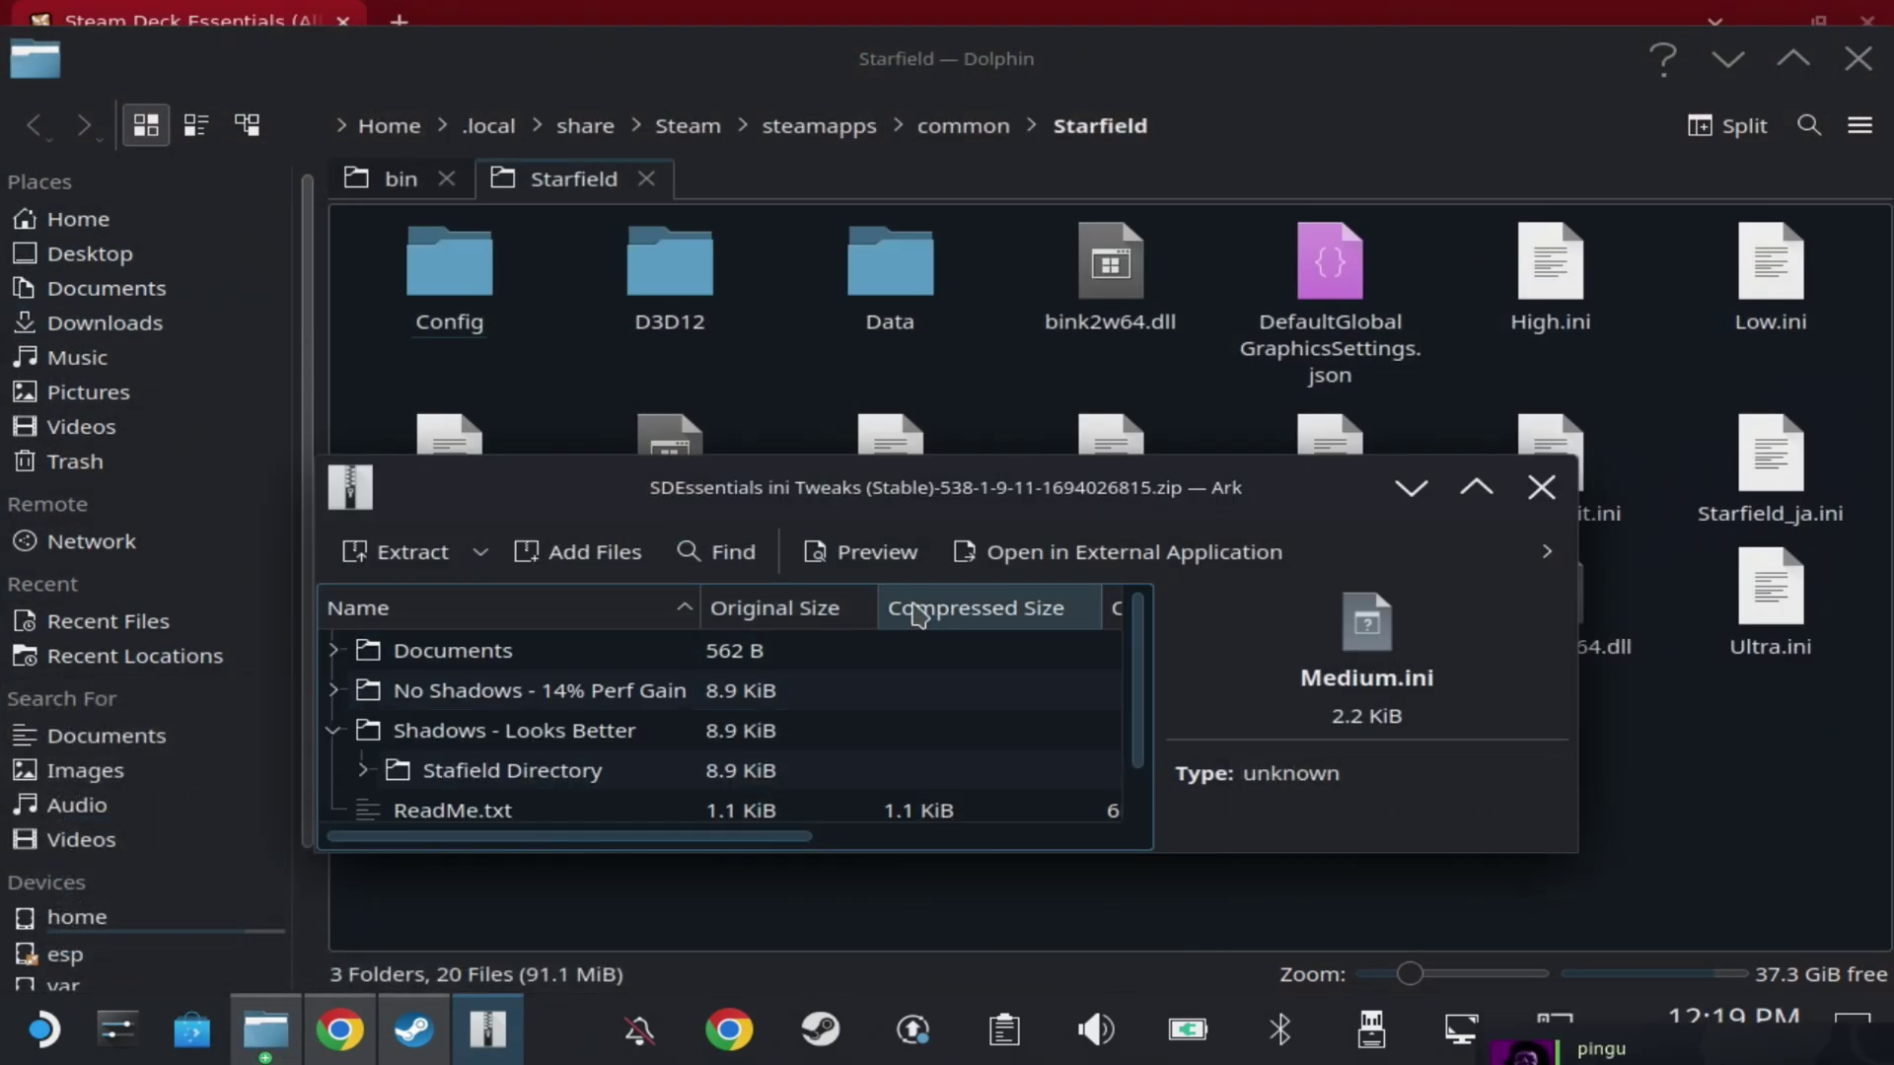
left_click(335, 650)
left_click(446, 690)
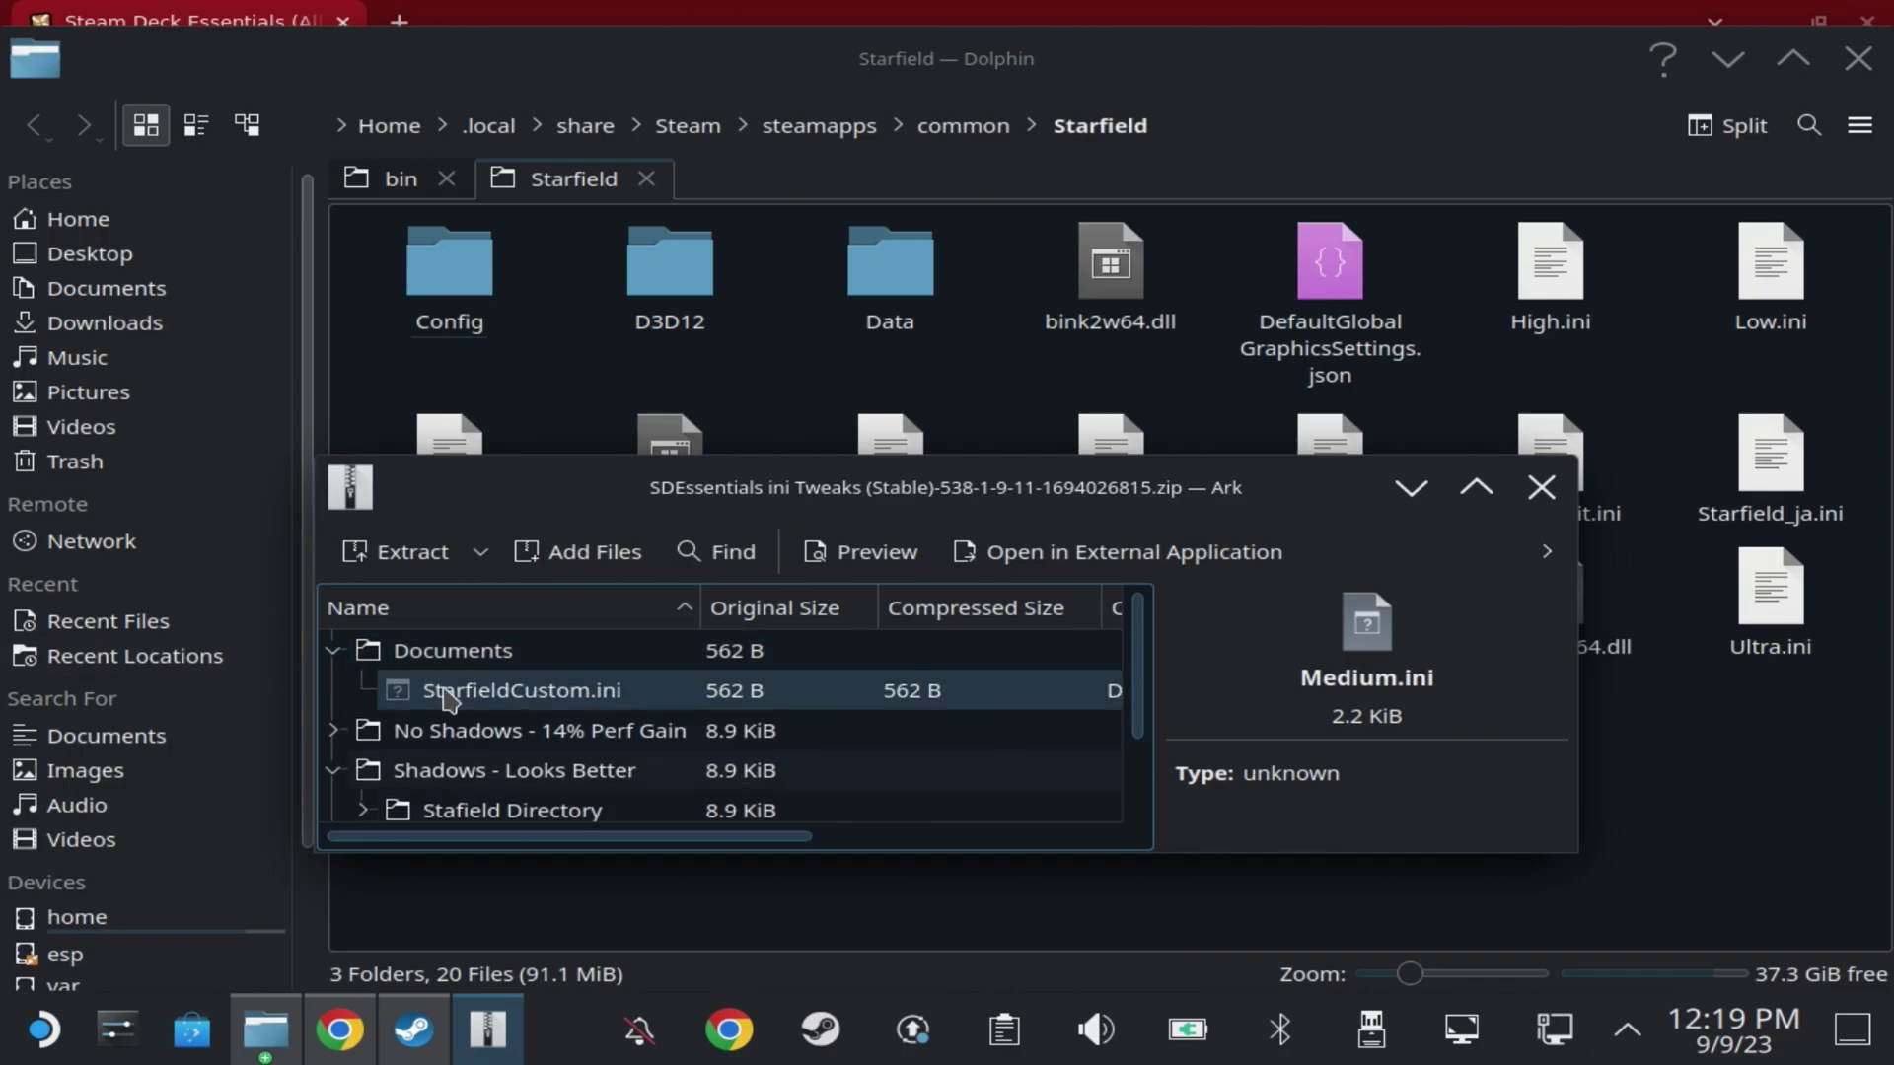
Step: Open the extracted ReadMe.txt from Downloads and copy the Linux path given for the StarfieldCustom.ini location
key("alt+F4")
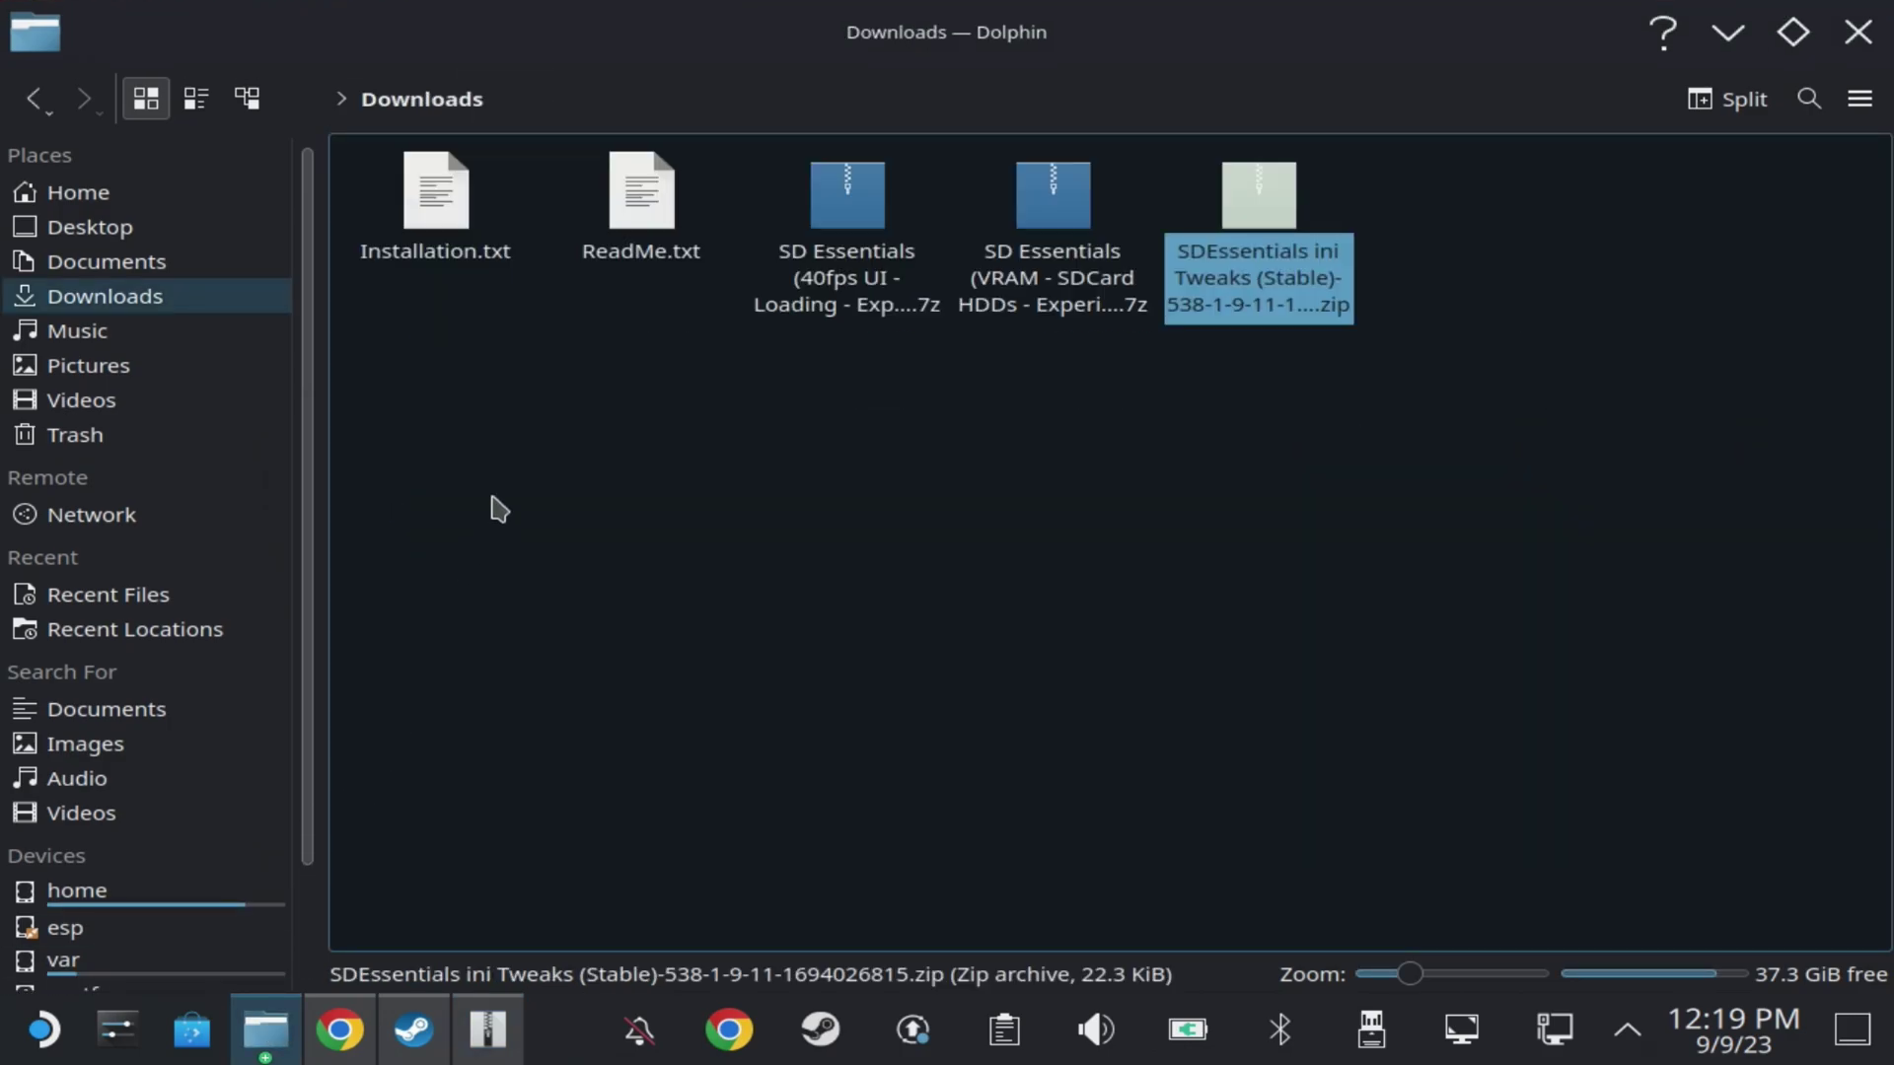
double_click(639, 237)
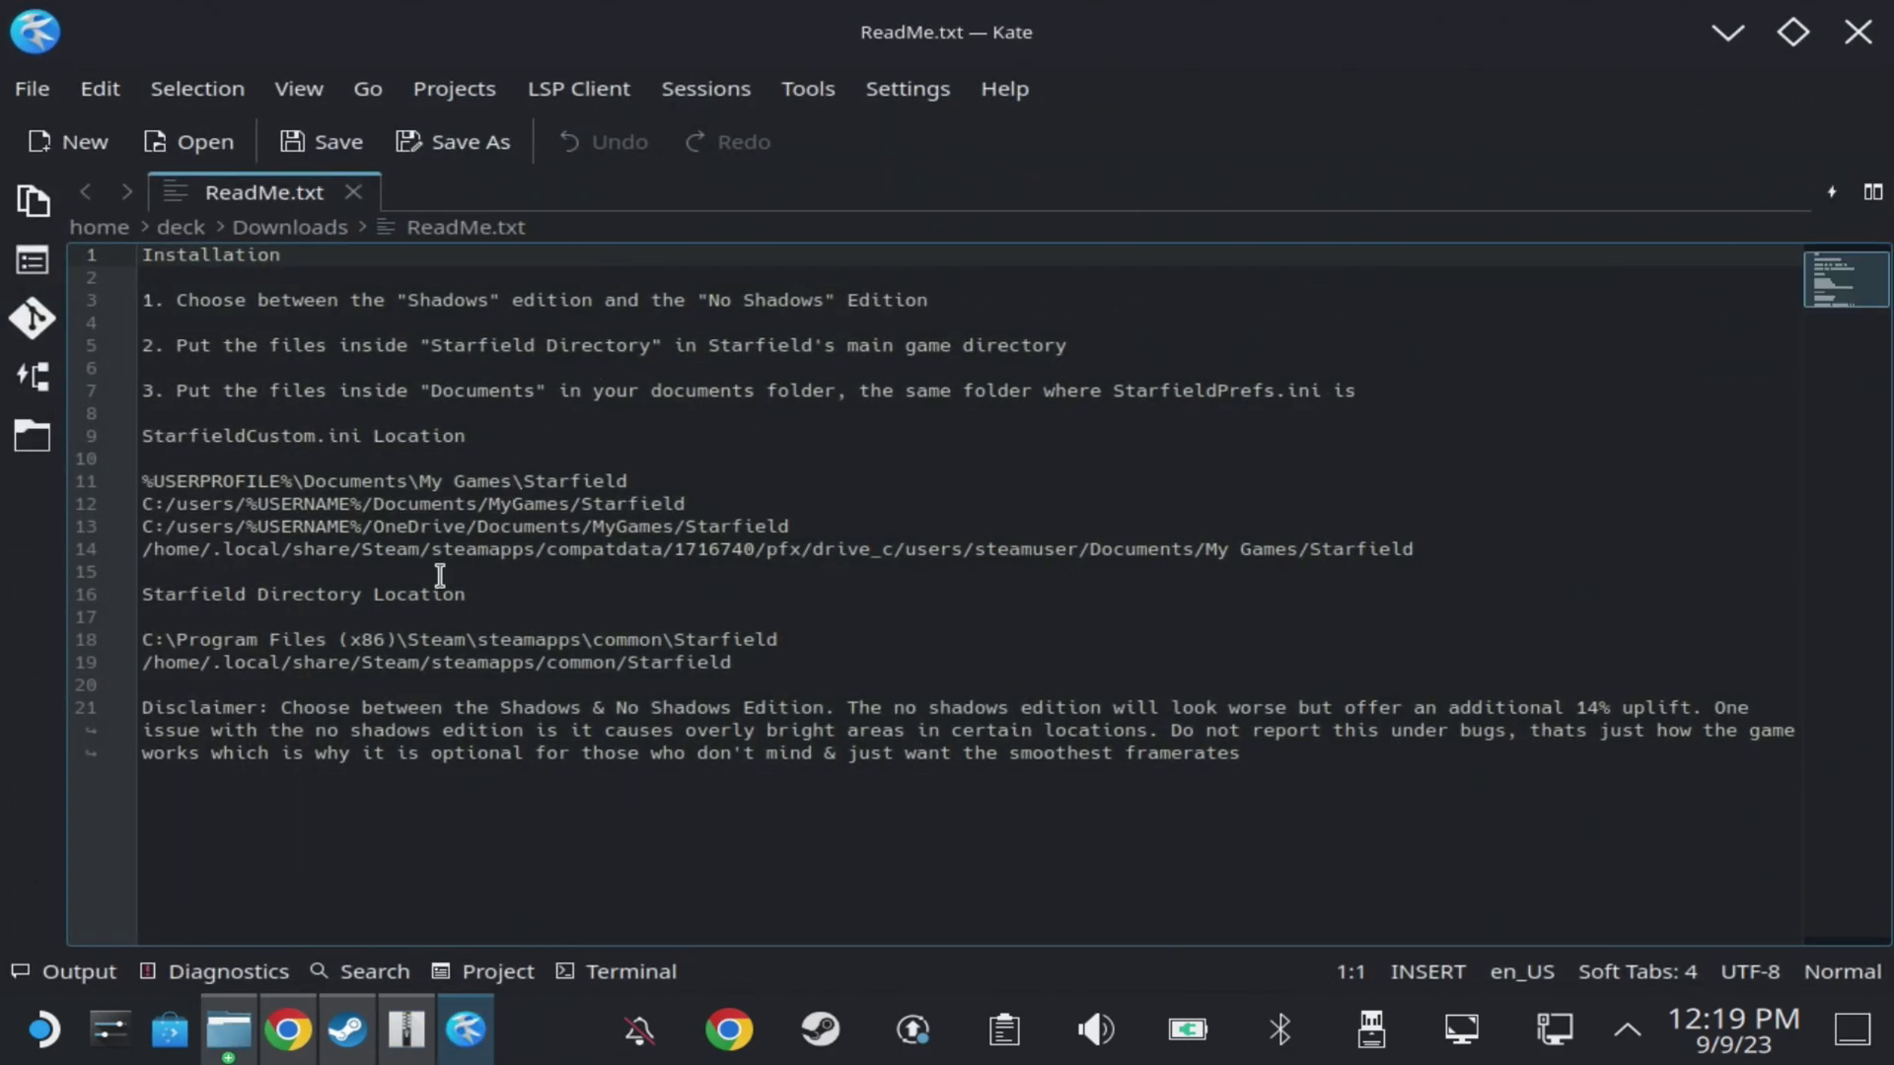
triple_click(420, 551)
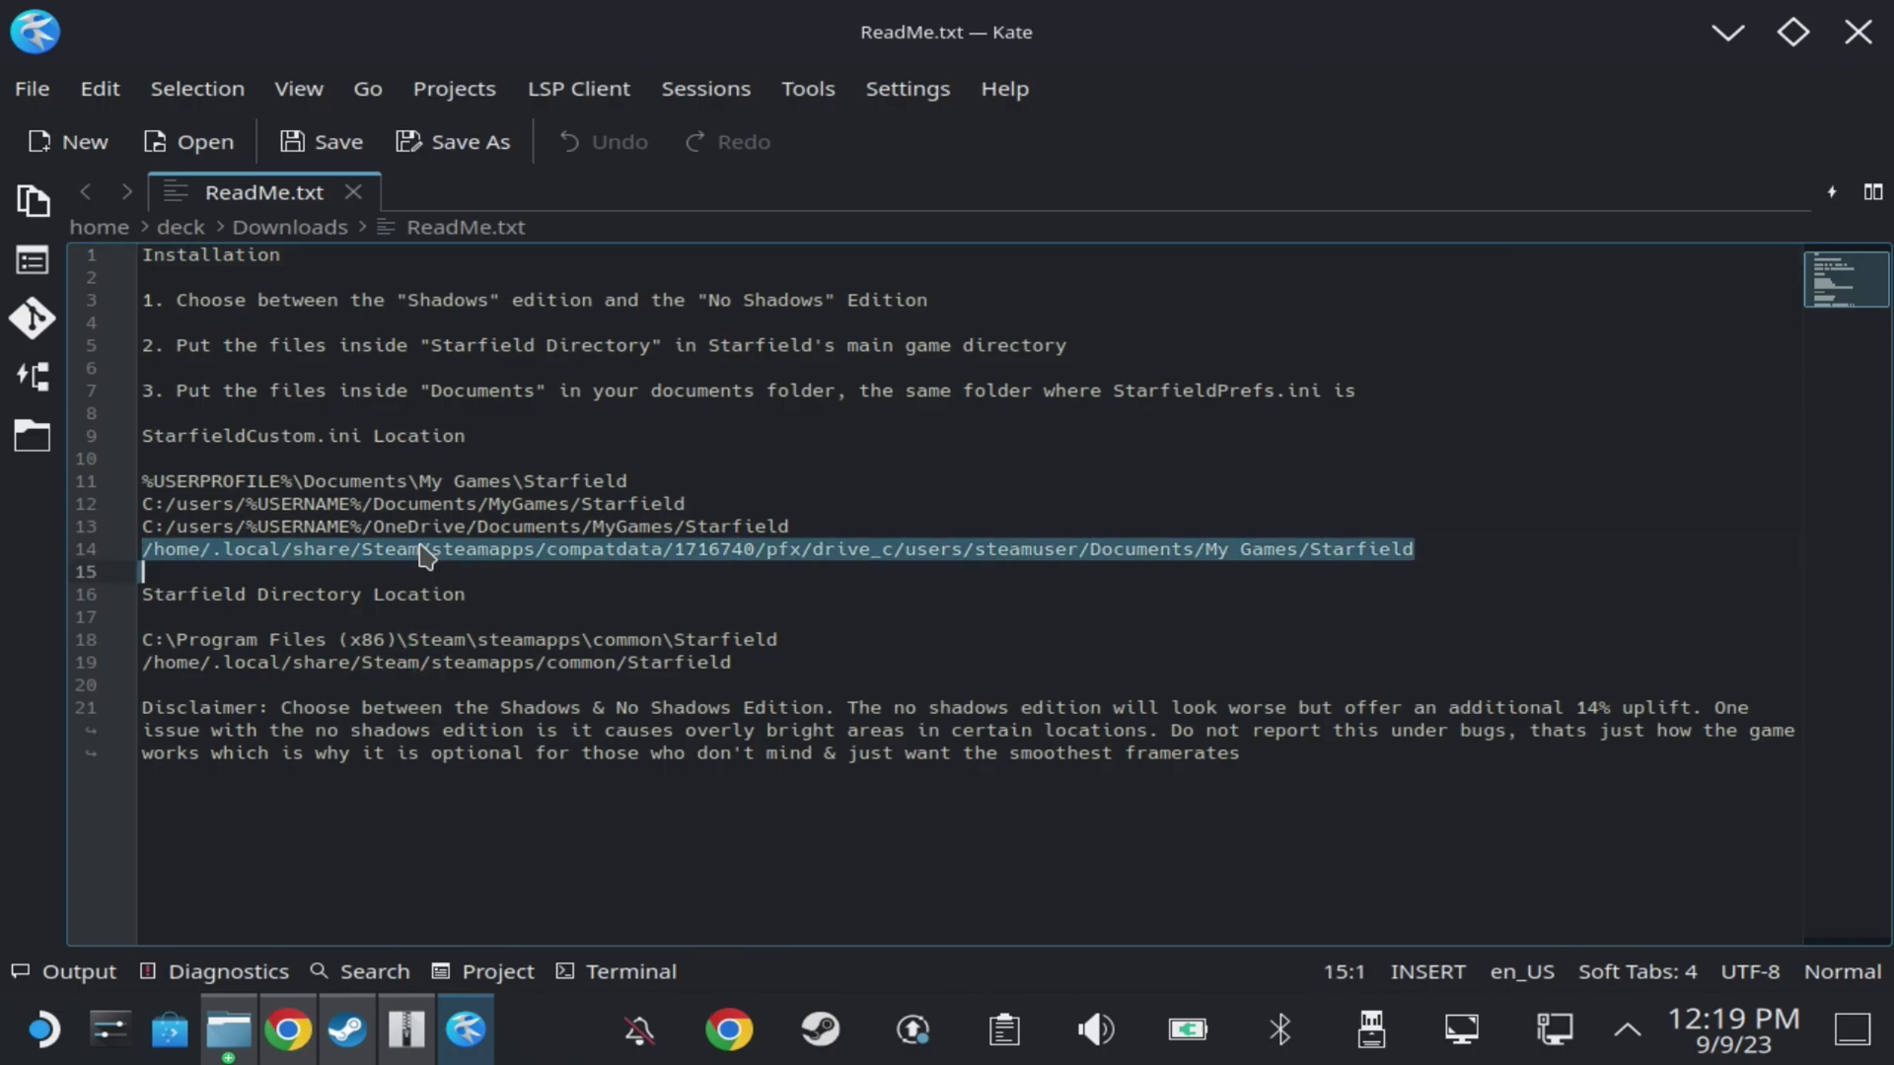
right_click(420, 550)
left_click(481, 623)
left_click(1728, 31)
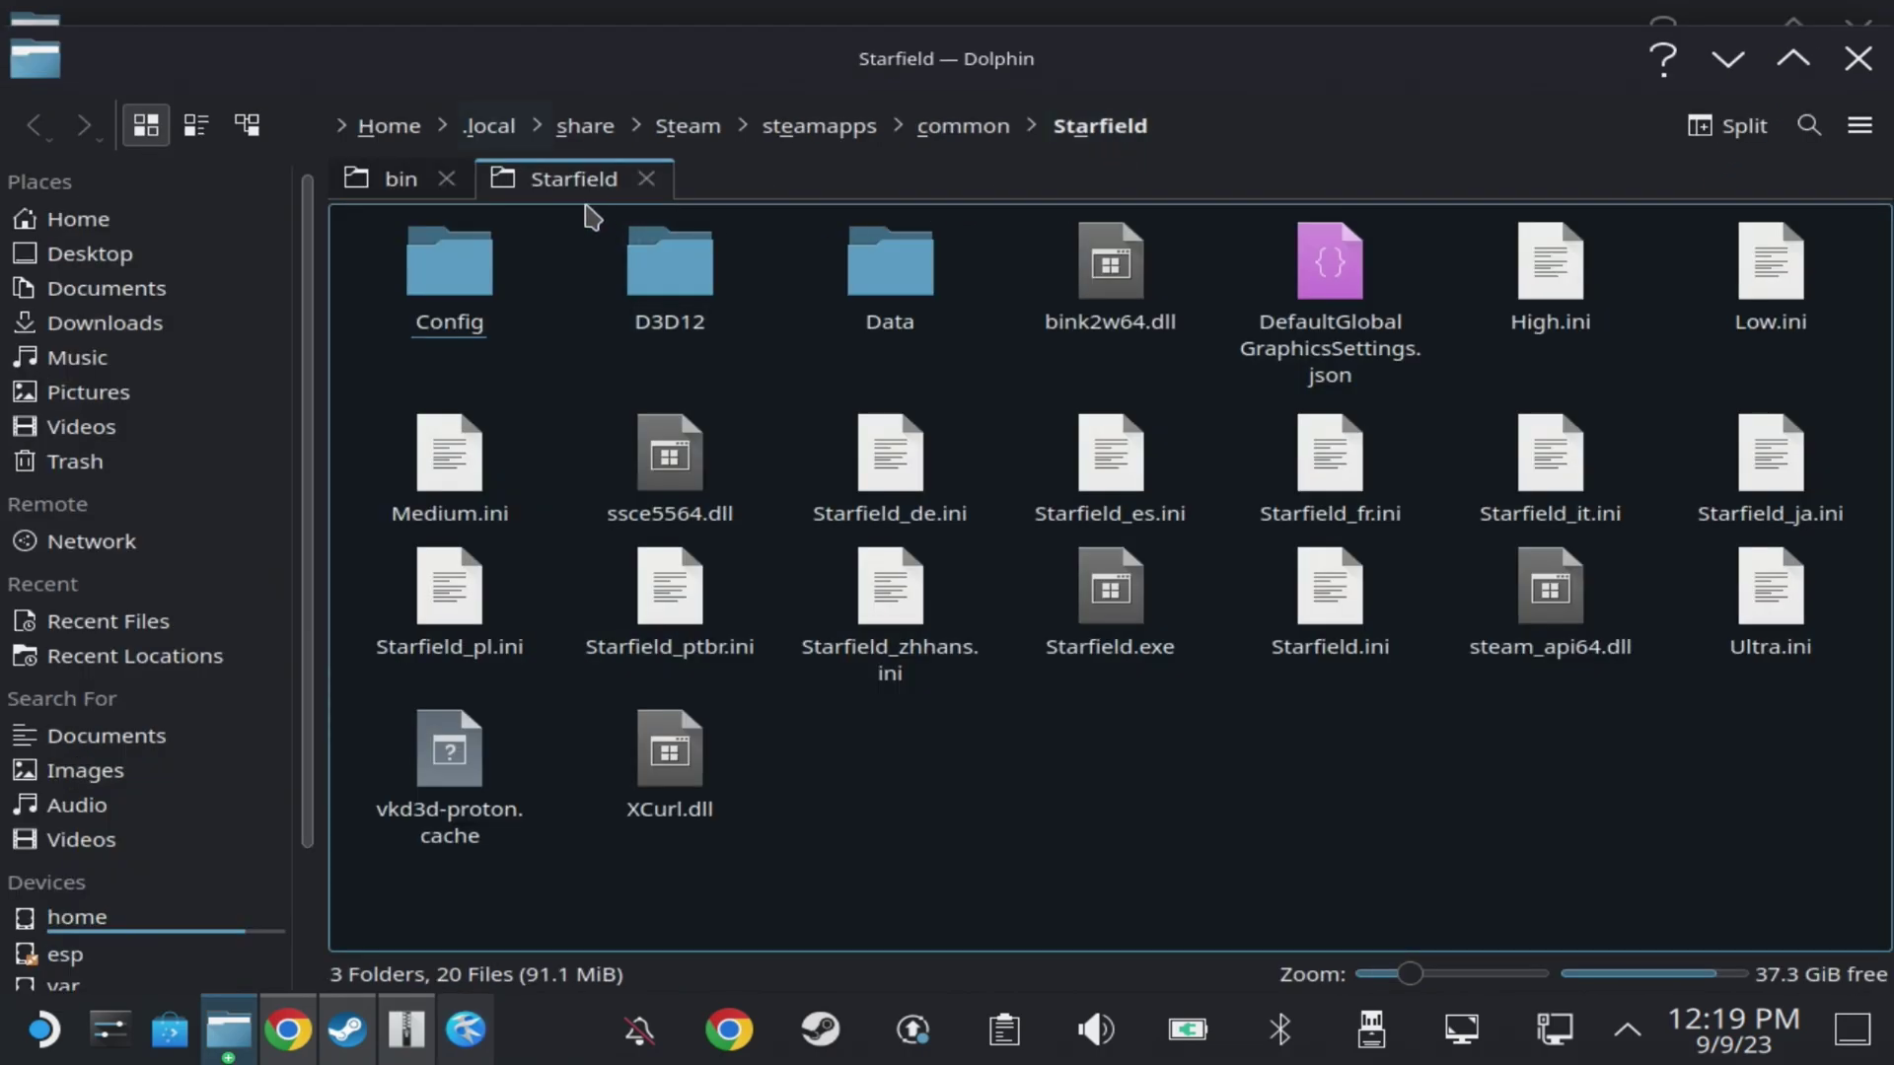
Step: Try to open the copied StarfieldCustom.ini location path in a new file manager tab
left_click(1865, 138)
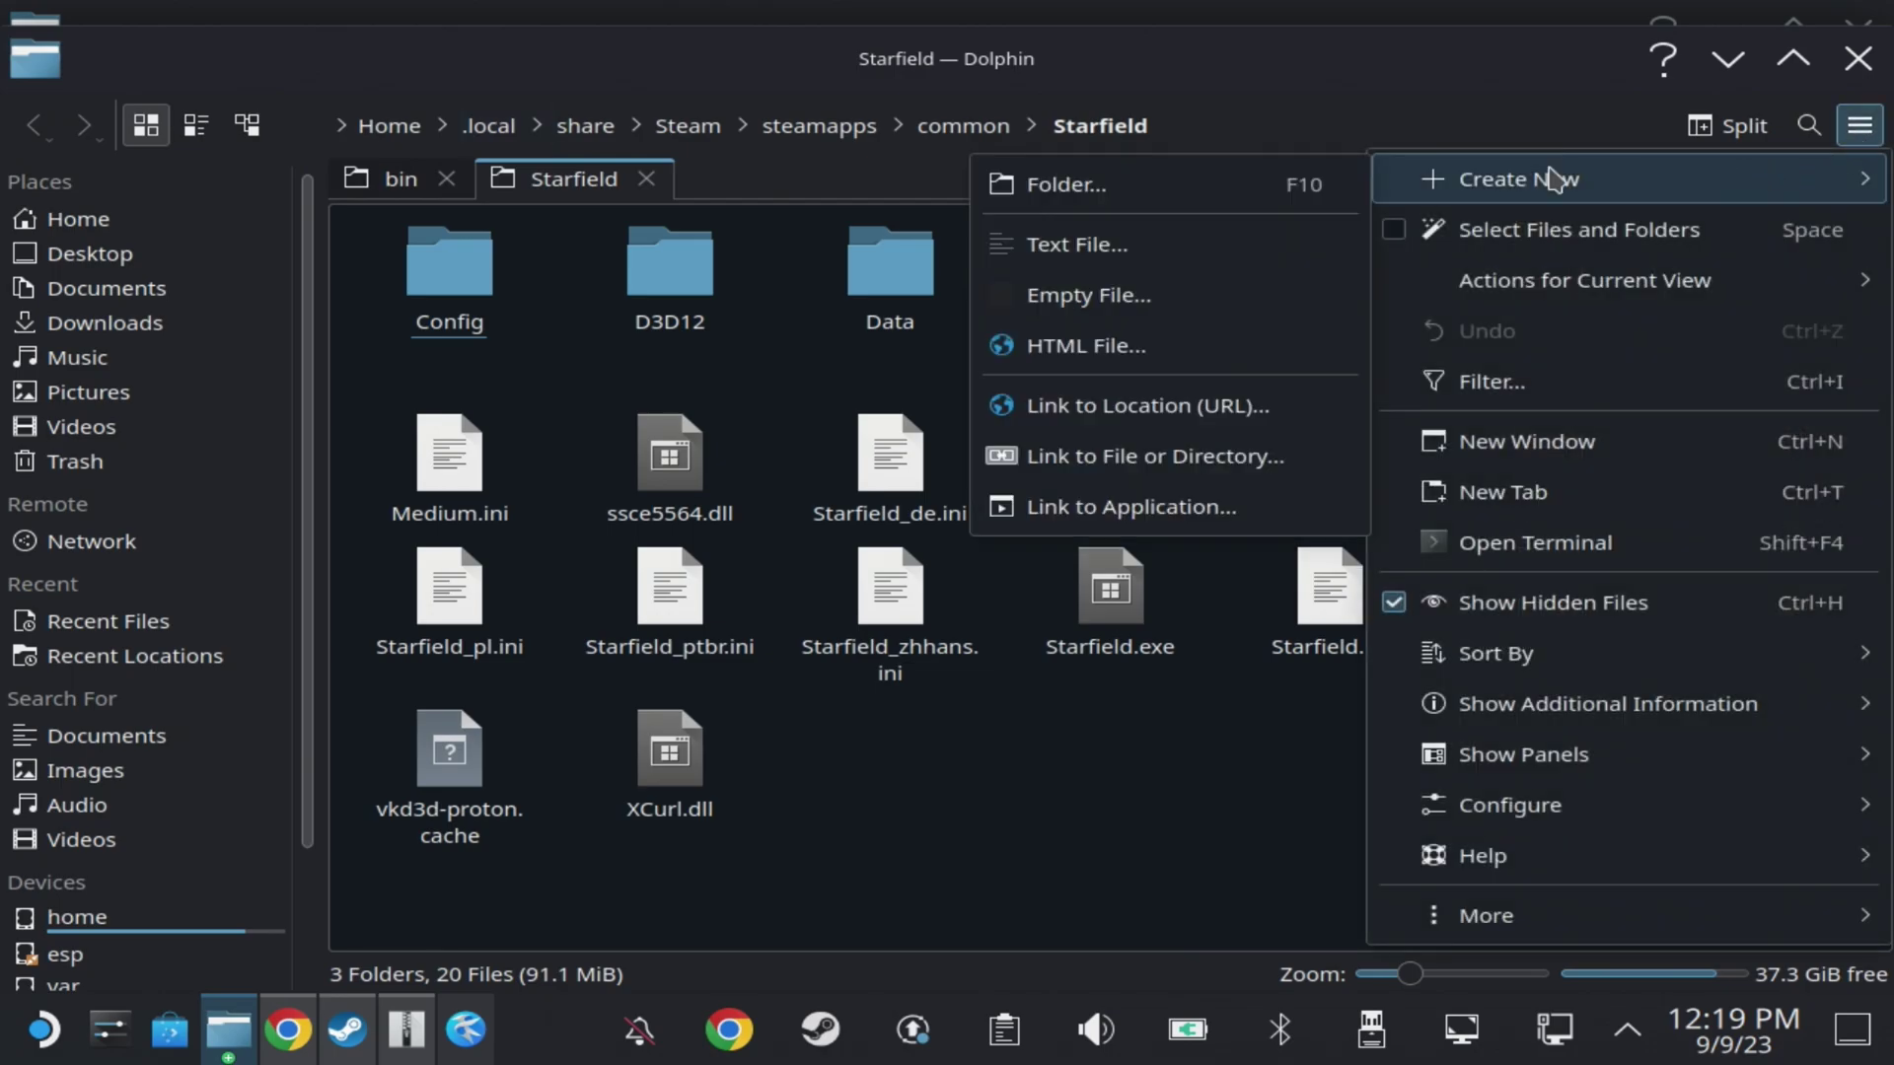
left_click(1565, 498)
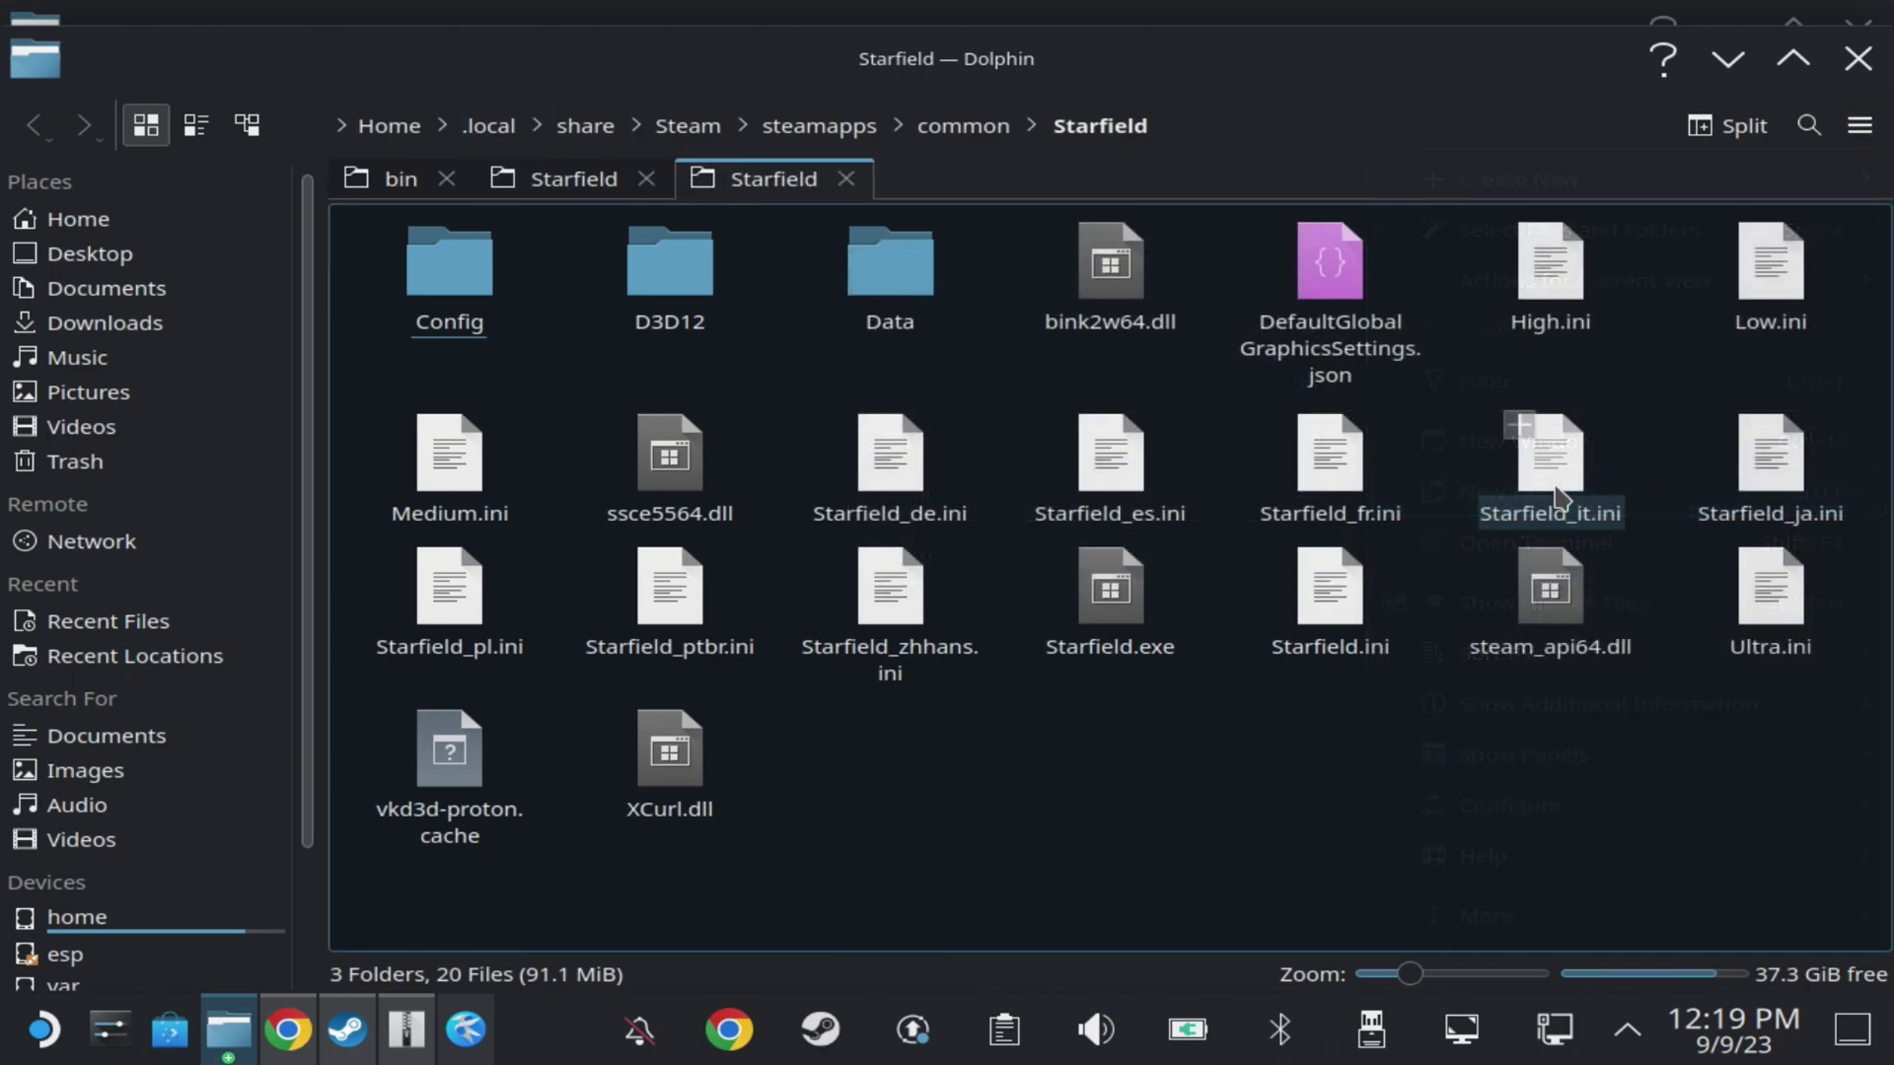
left_click(1213, 127)
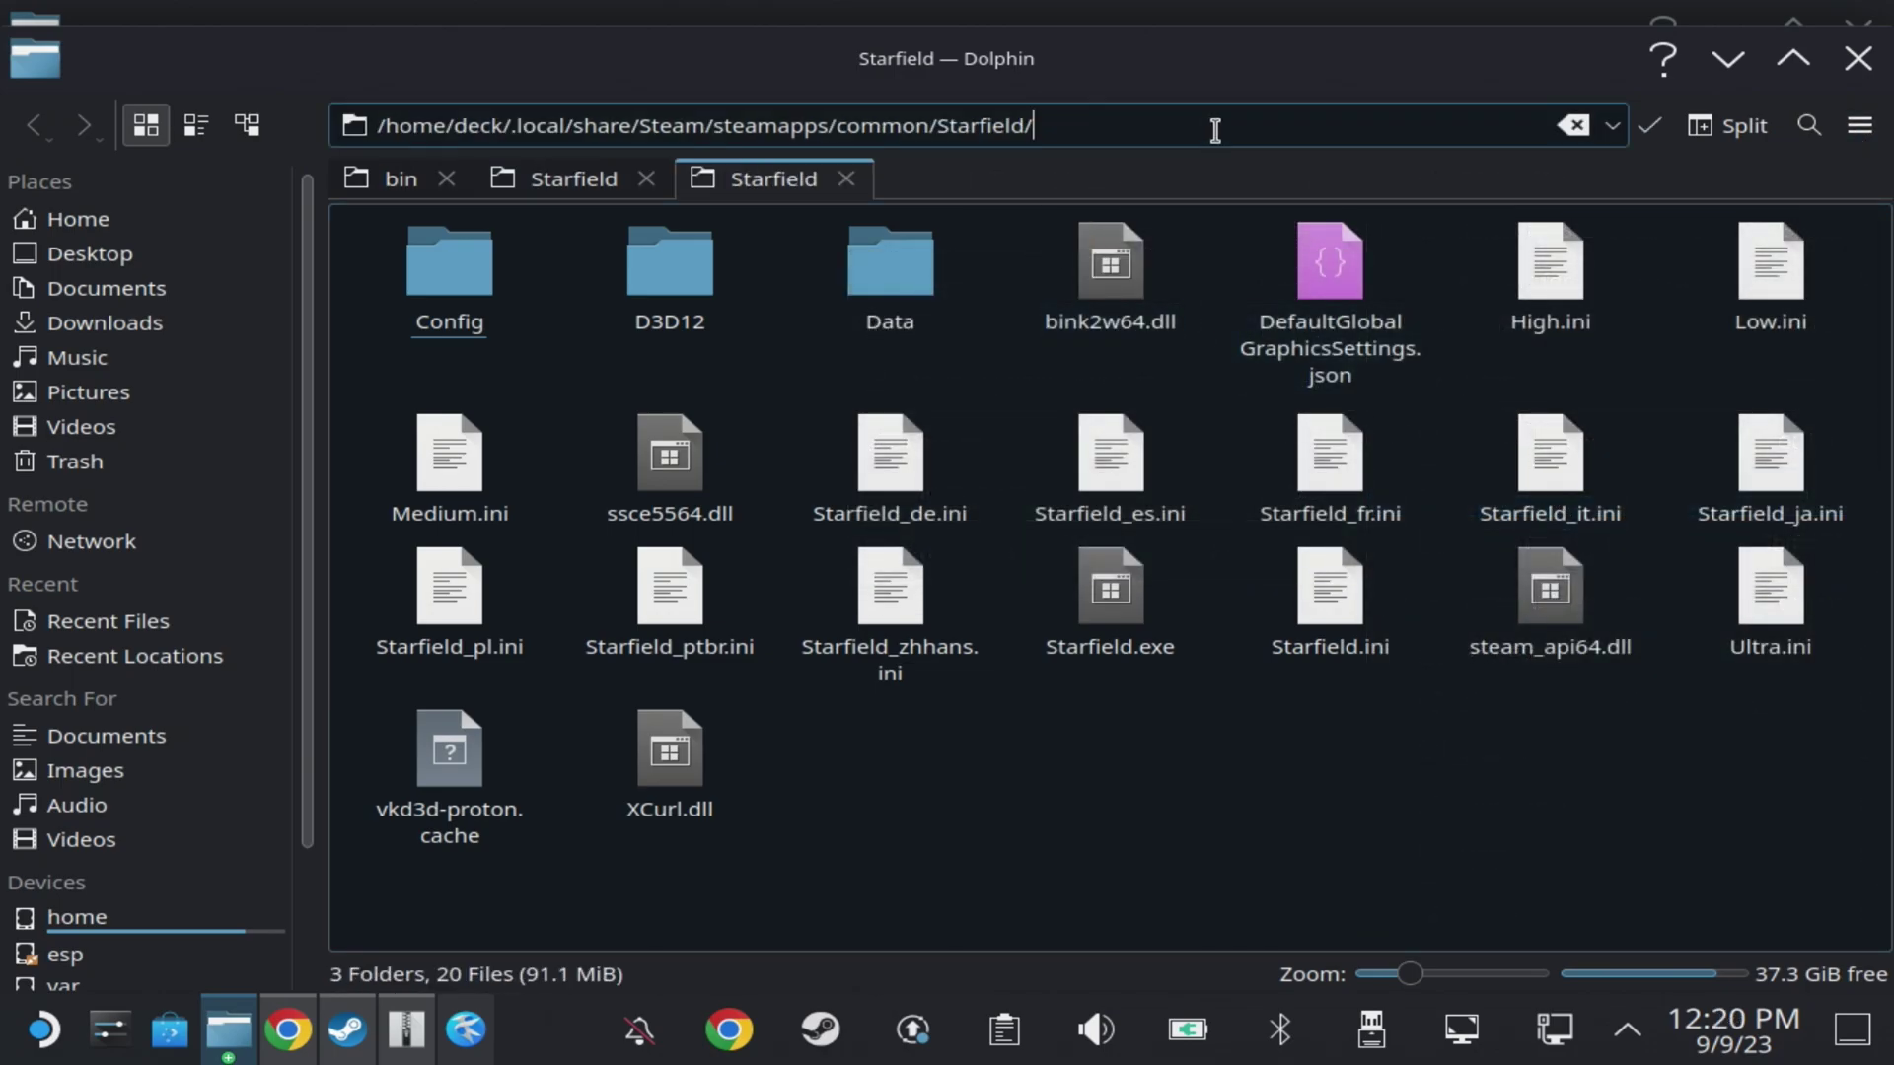
triple_click(1204, 128)
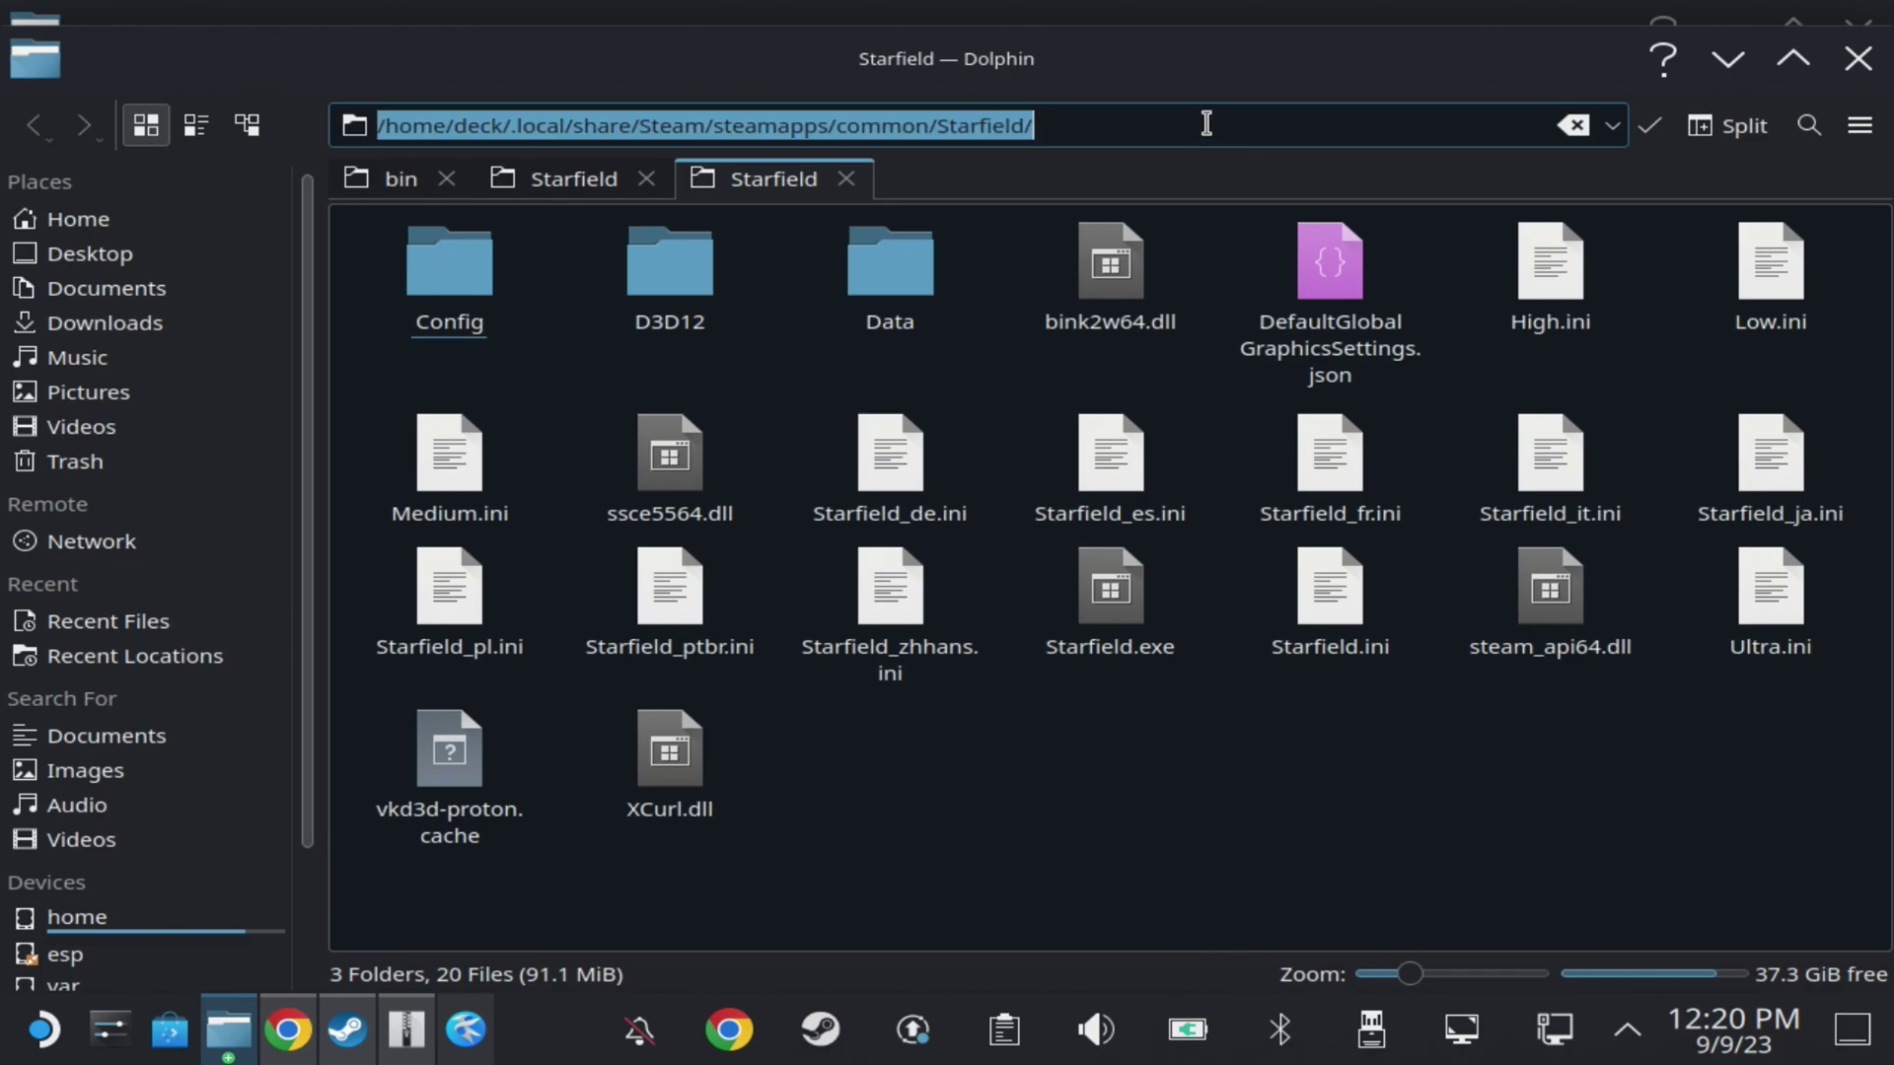
left_click(1573, 125)
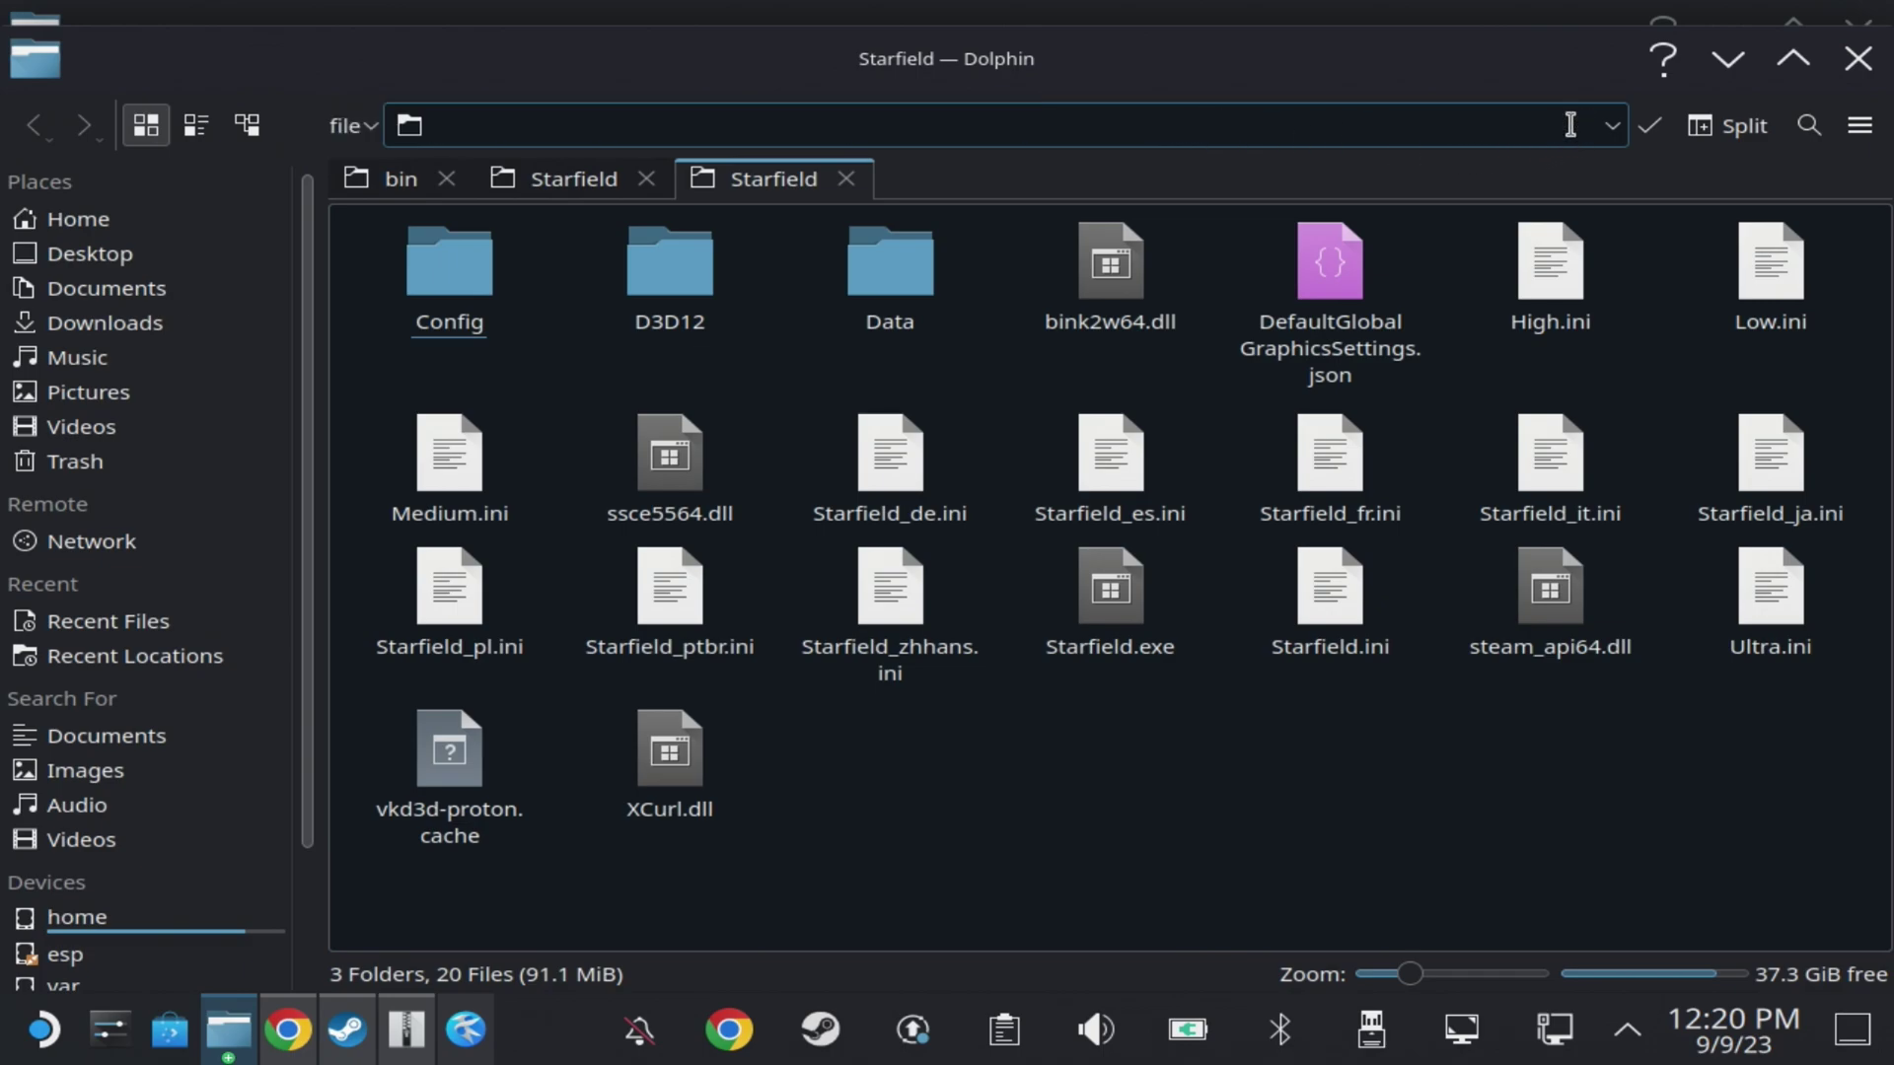
right_click(1526, 124)
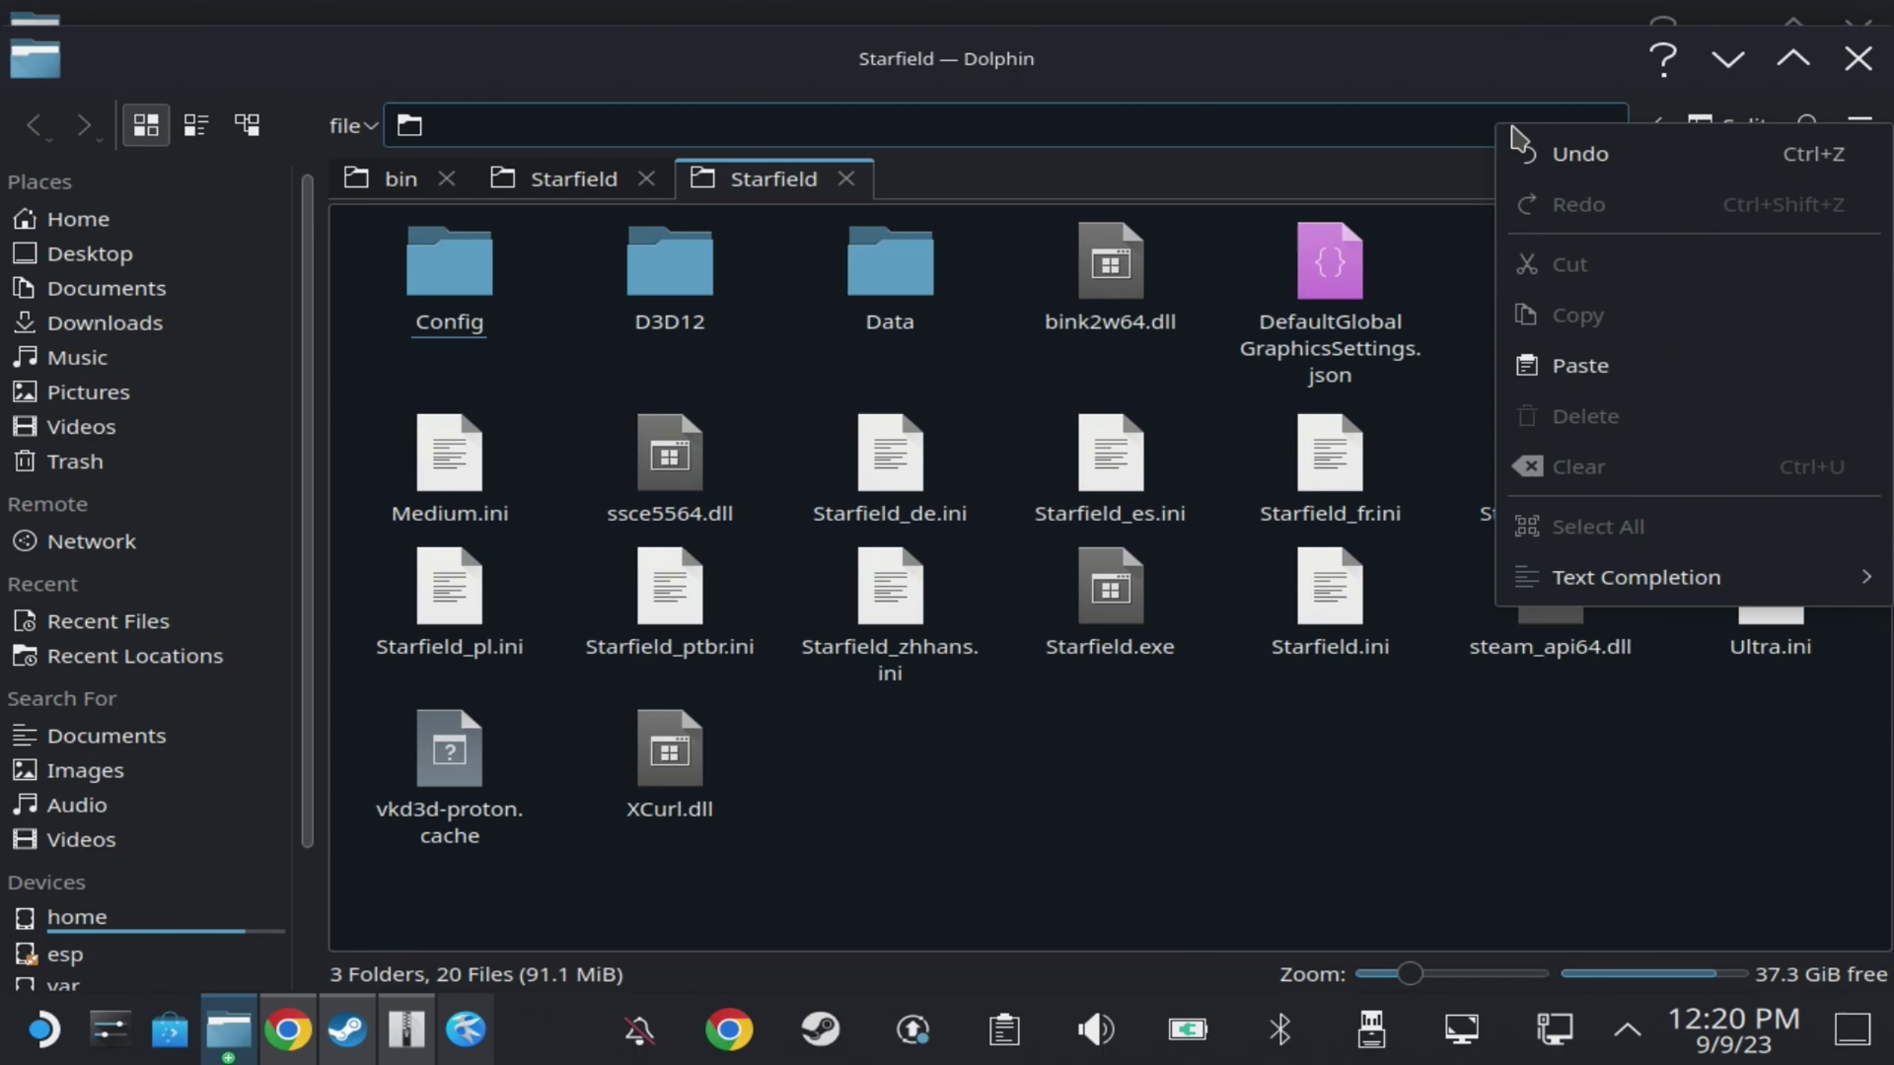
left_click(1555, 366)
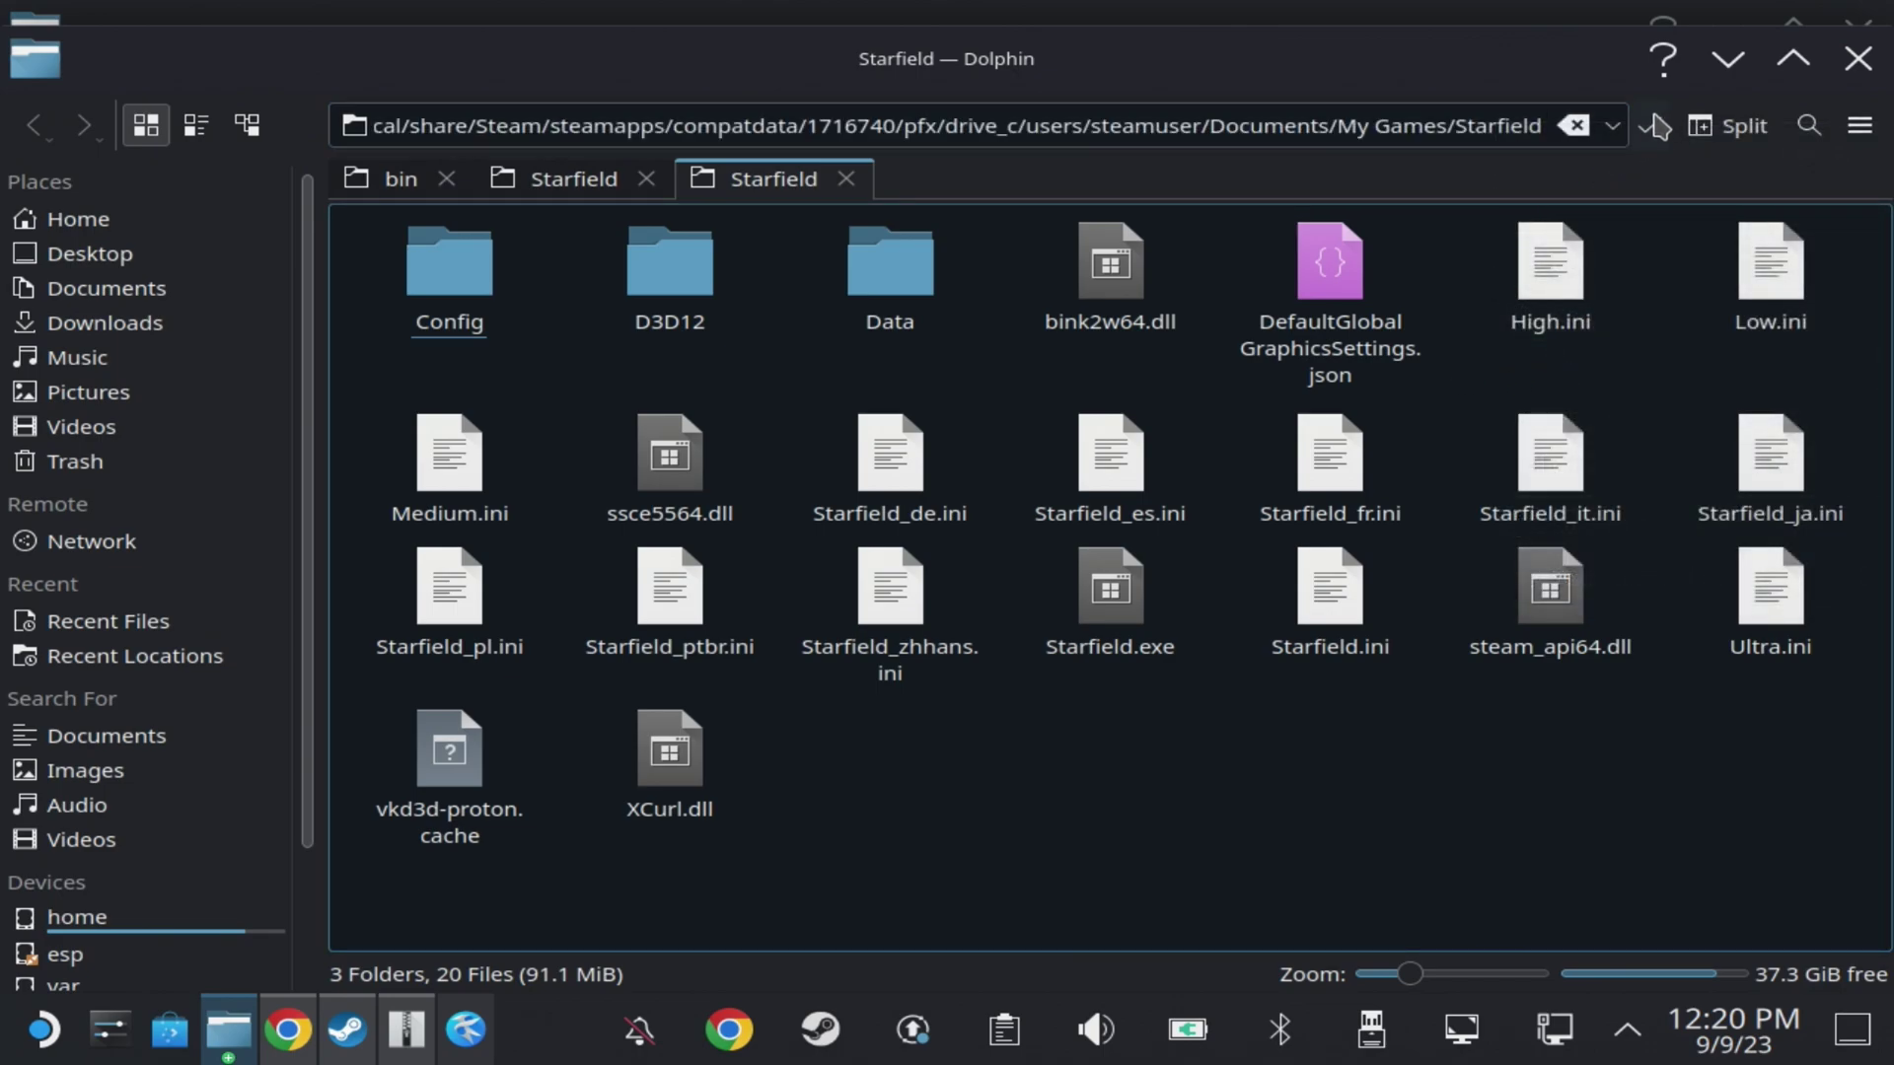
left_click(1655, 126)
left_click_drag(826, 126, 378, 126)
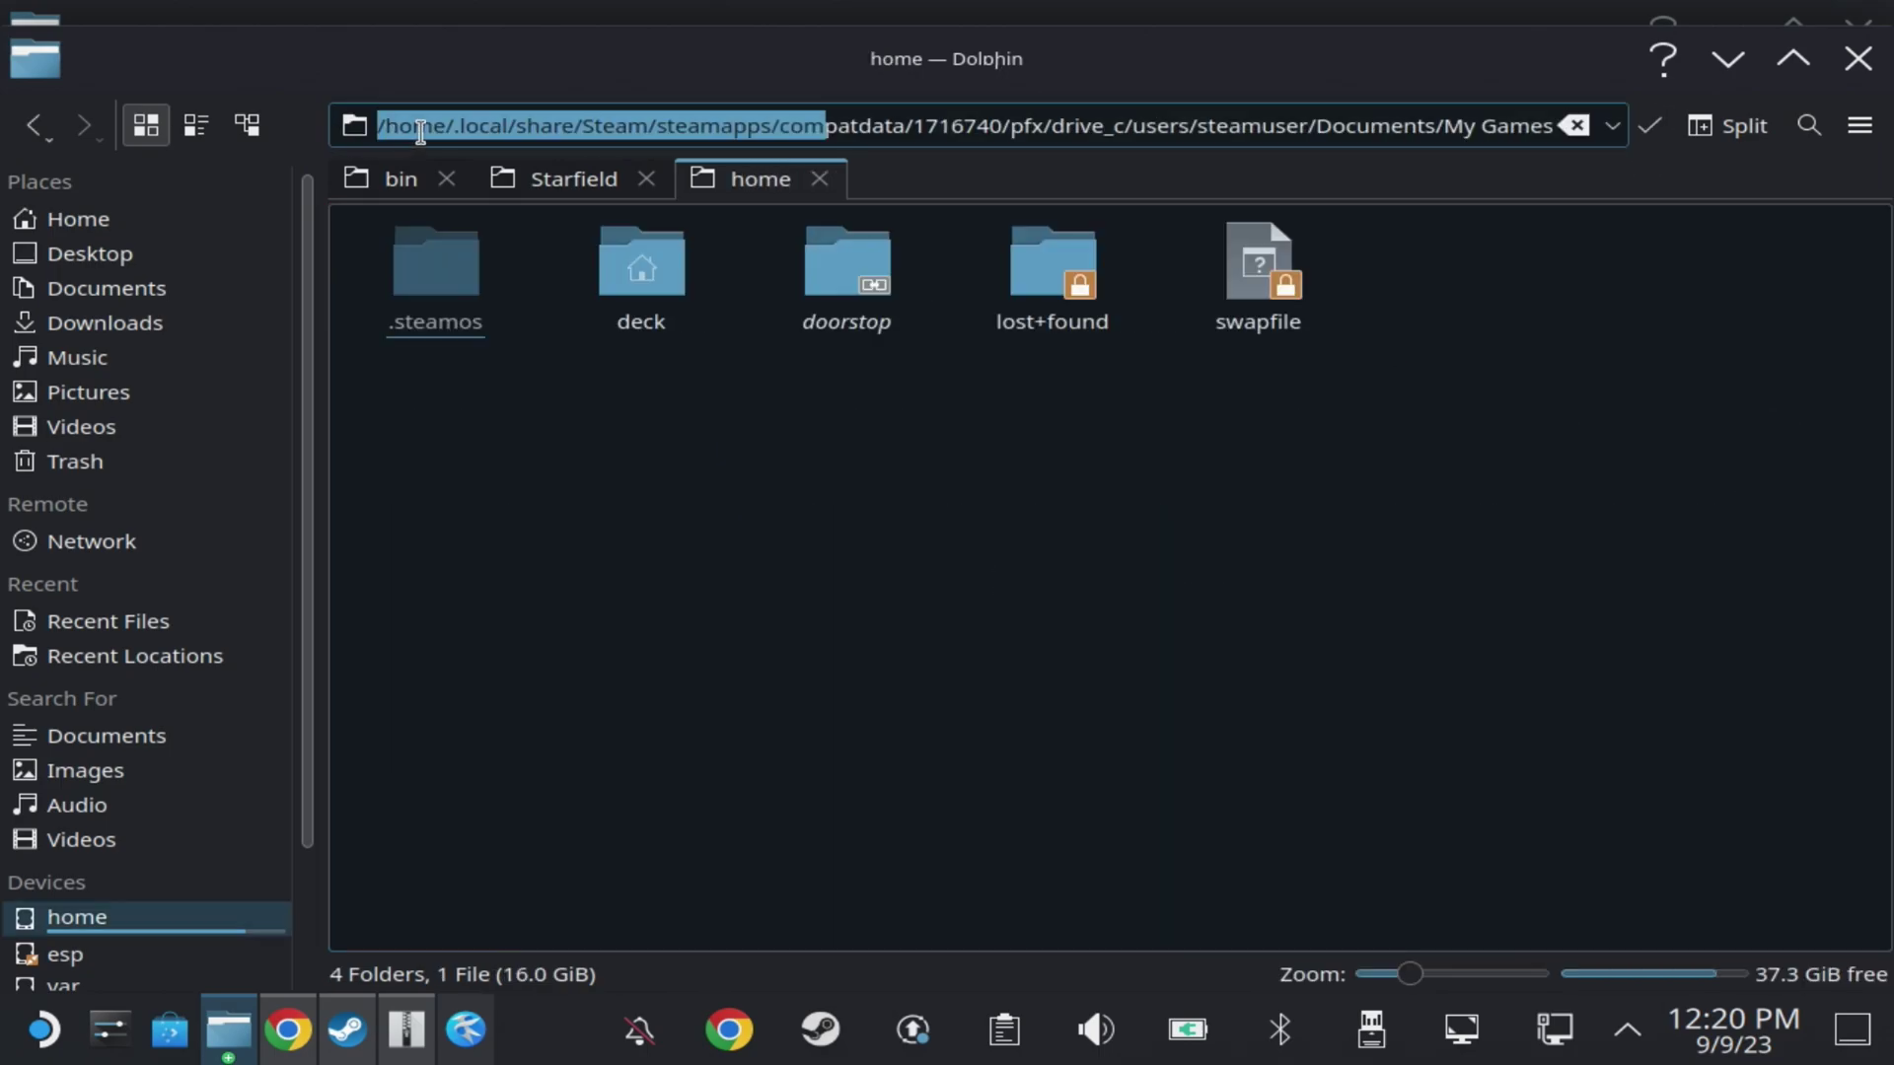
left_click(378, 139)
Step: In a new Home tab, paste the copied path, insert deck/ after /home/, and go to the My Games/Starfield folder
double_click(976, 188)
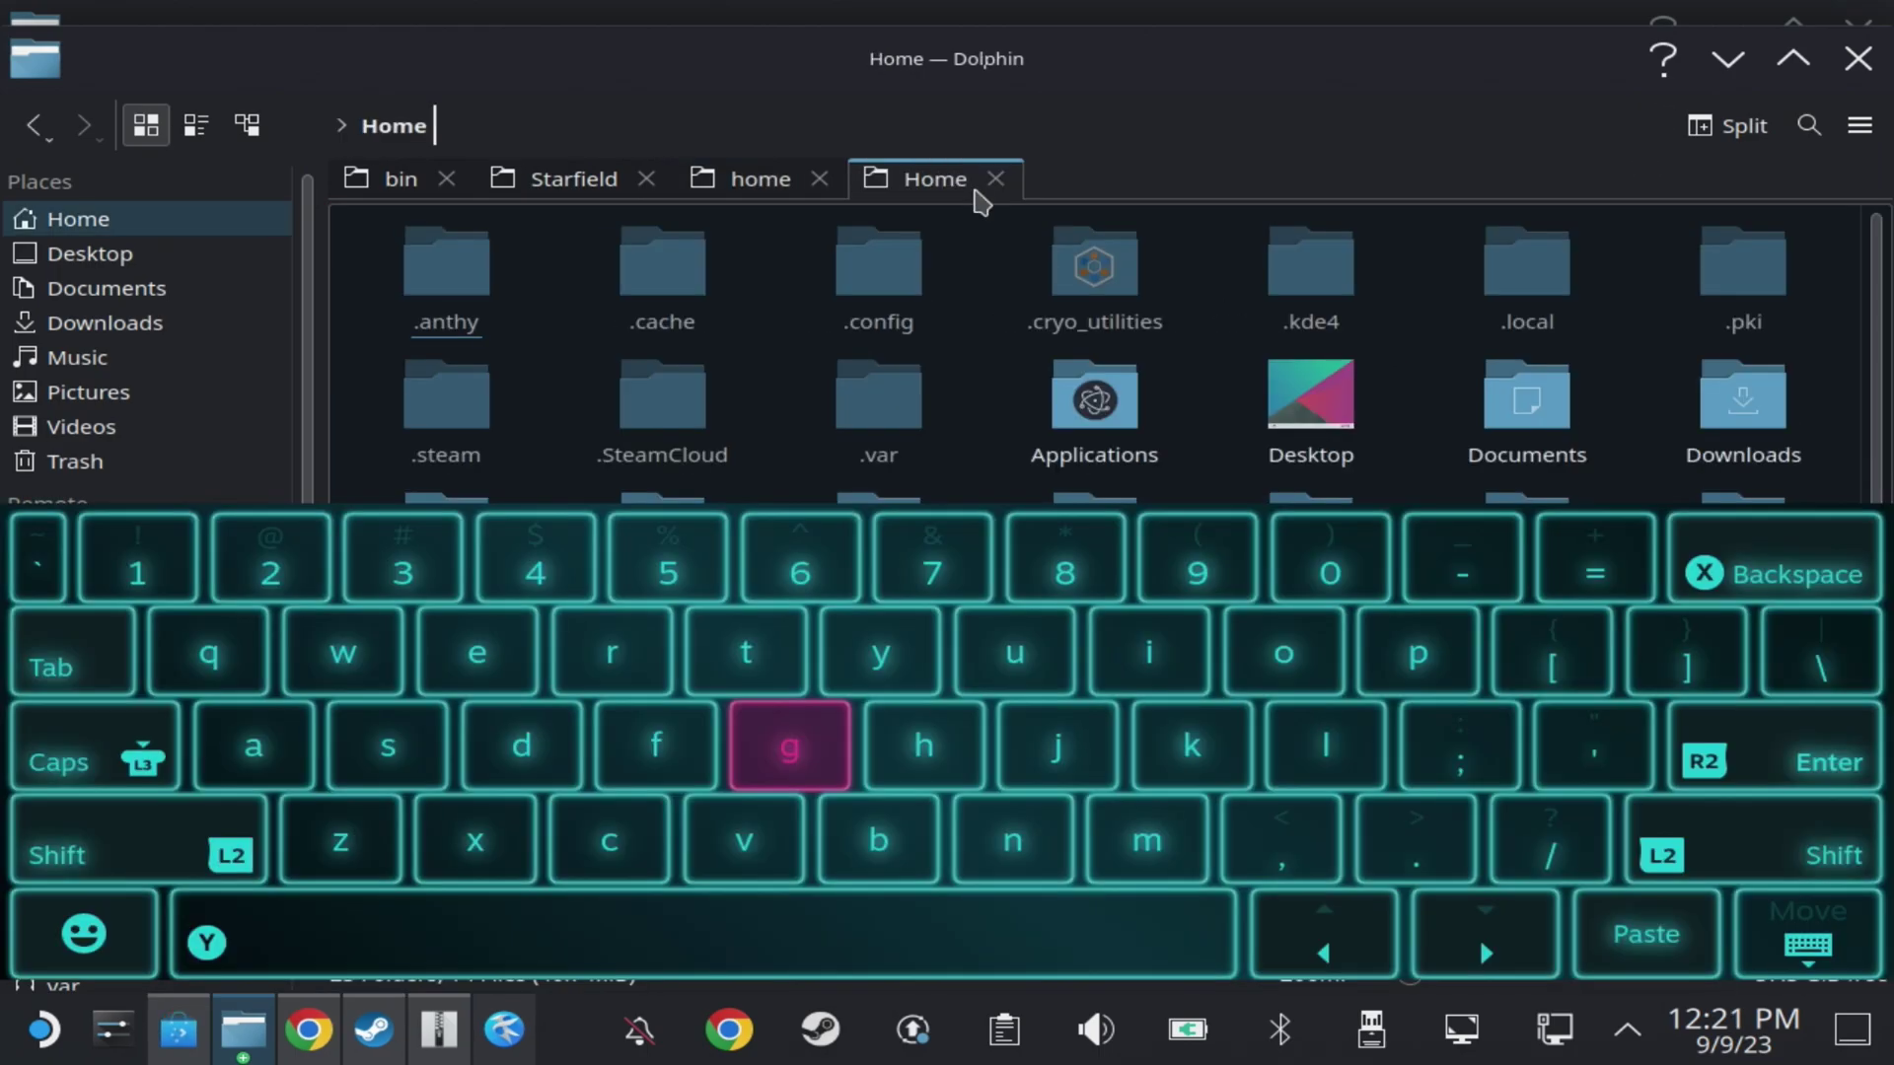
left_click(828, 128)
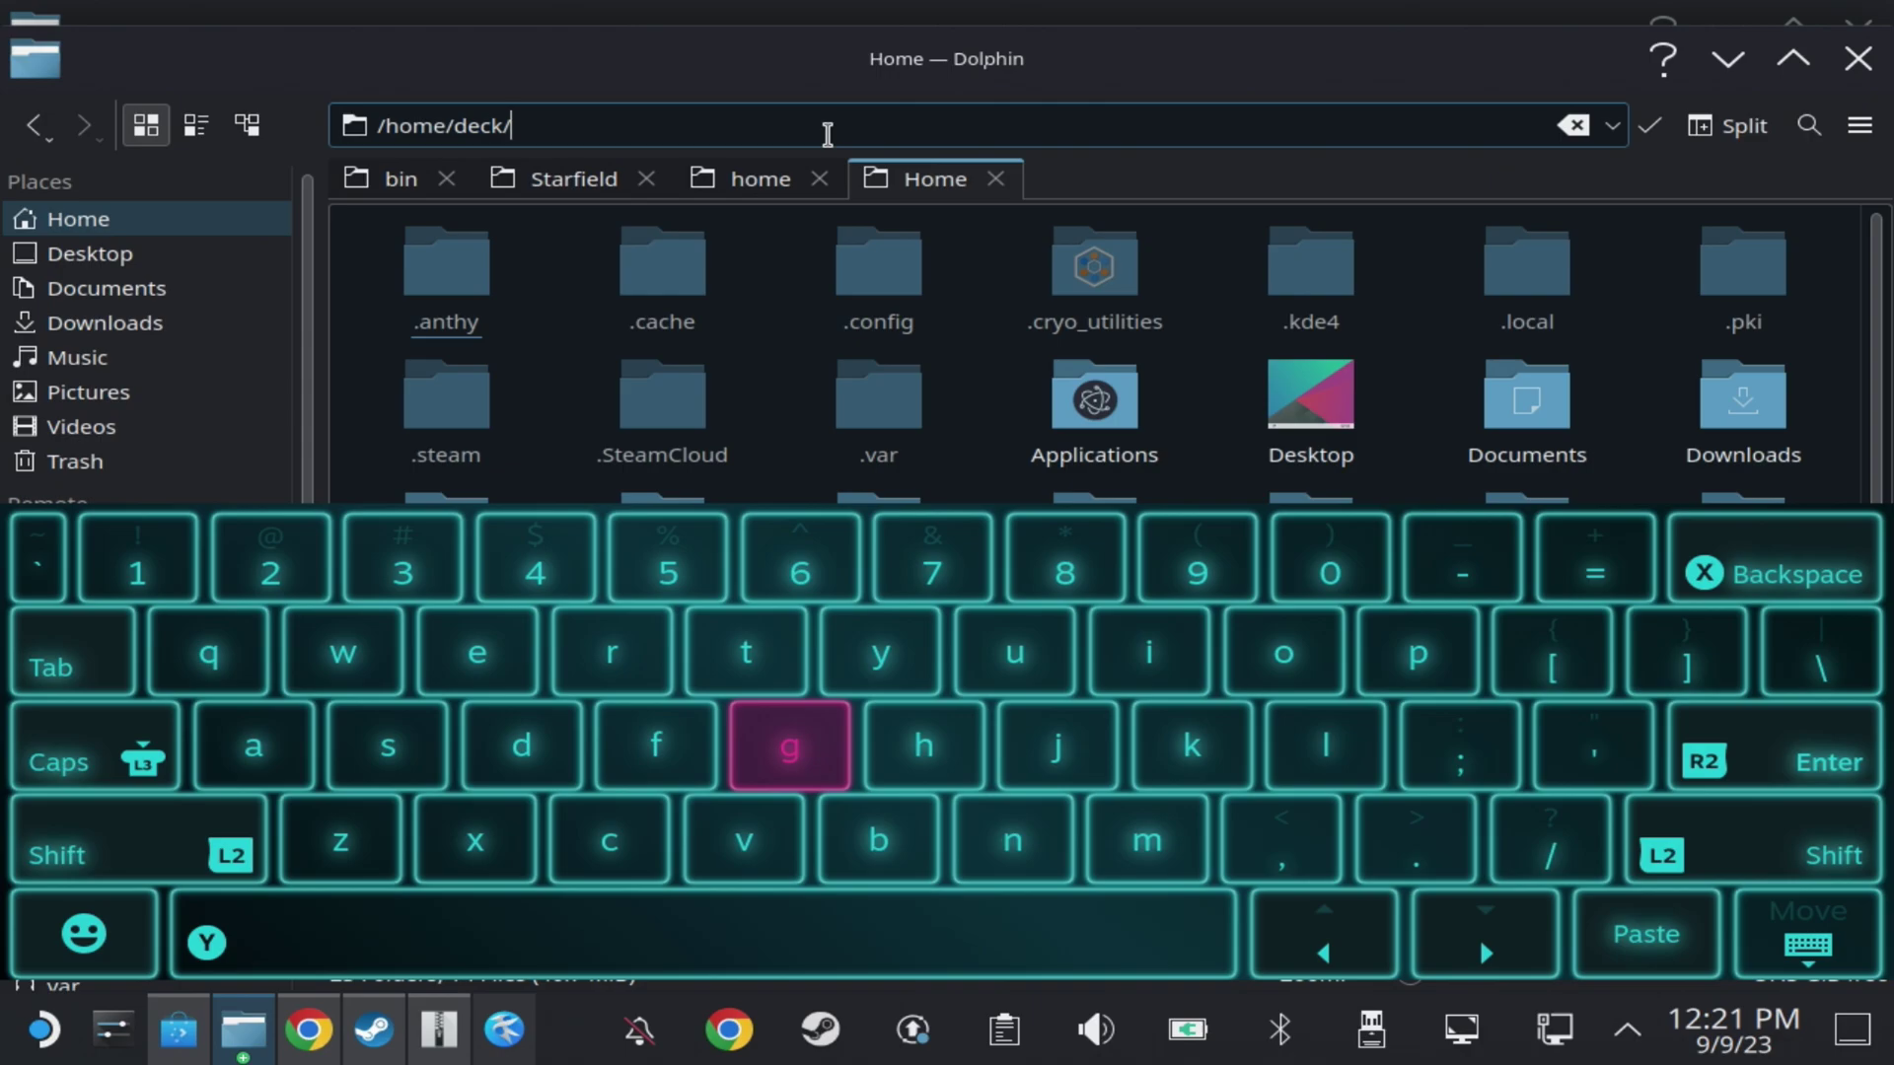
key("ctrl+v")
left_click_drag(751, 129, 527, 126)
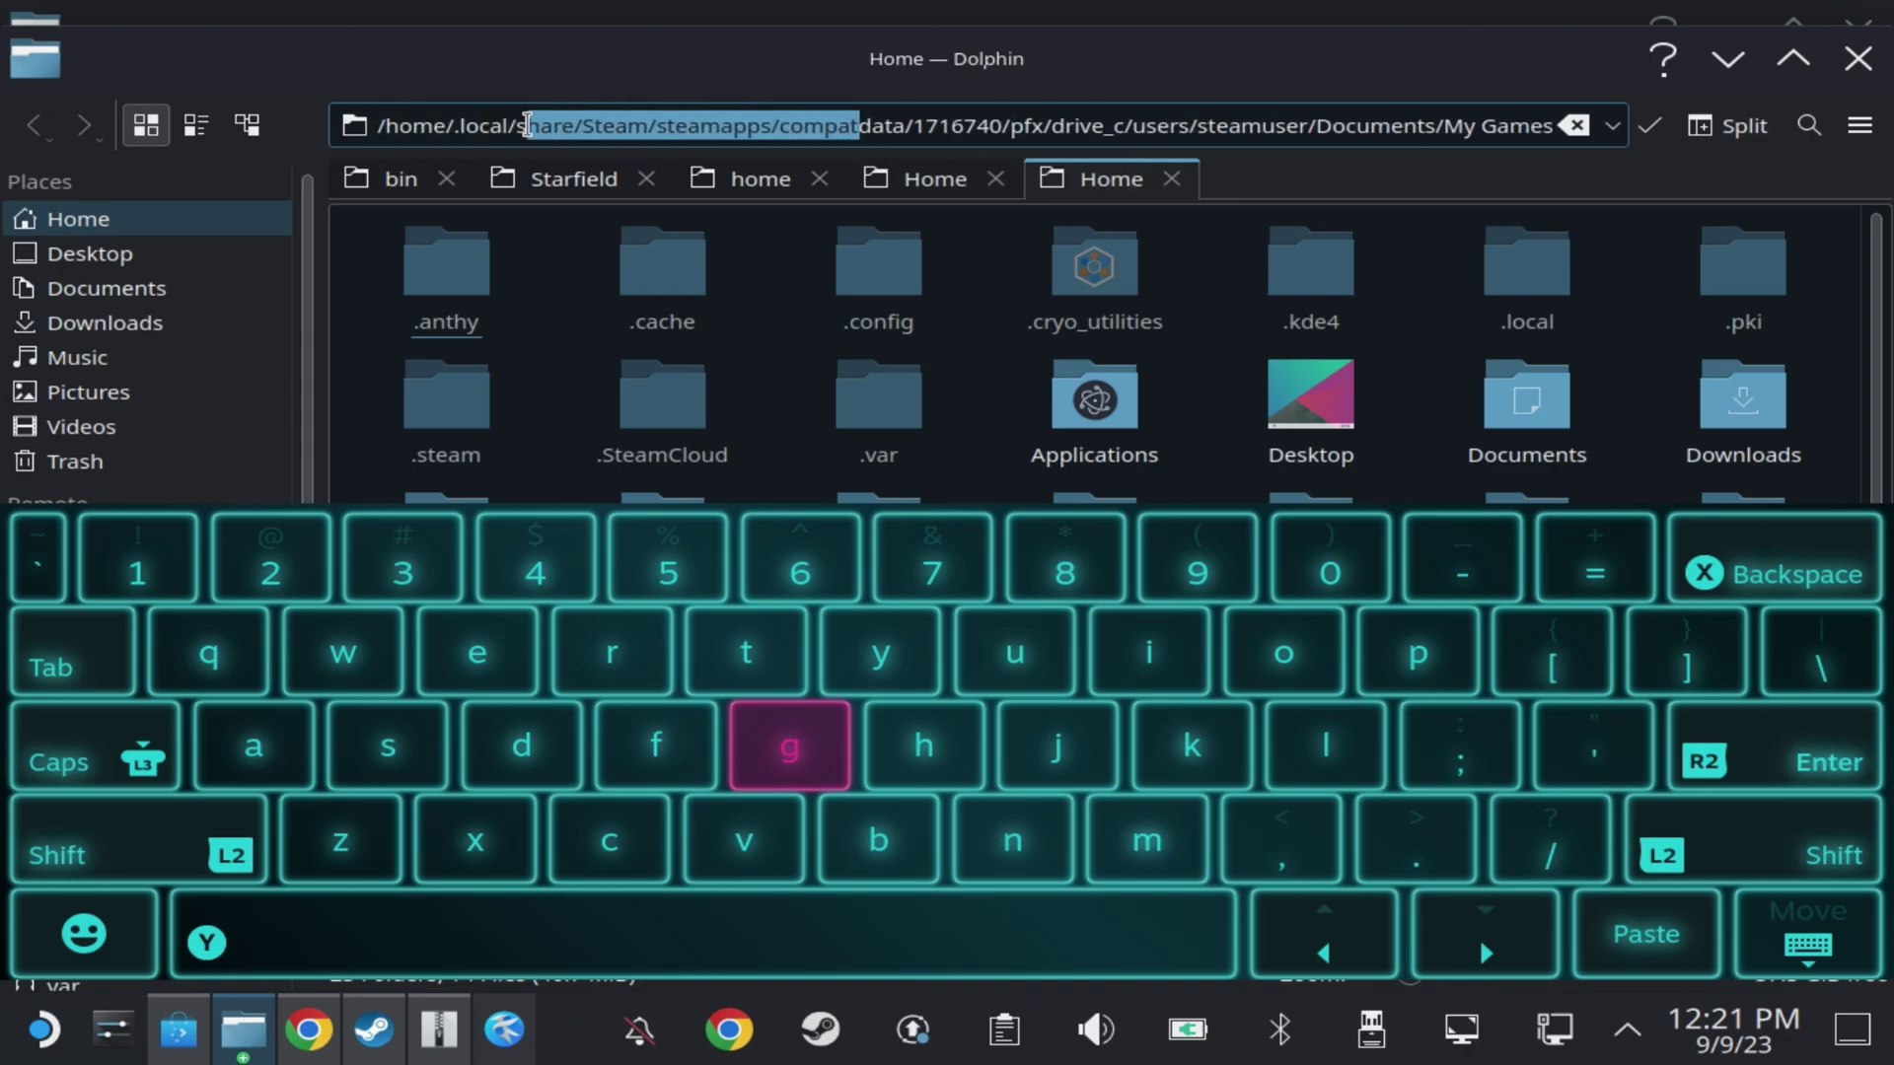
left_click(460, 125)
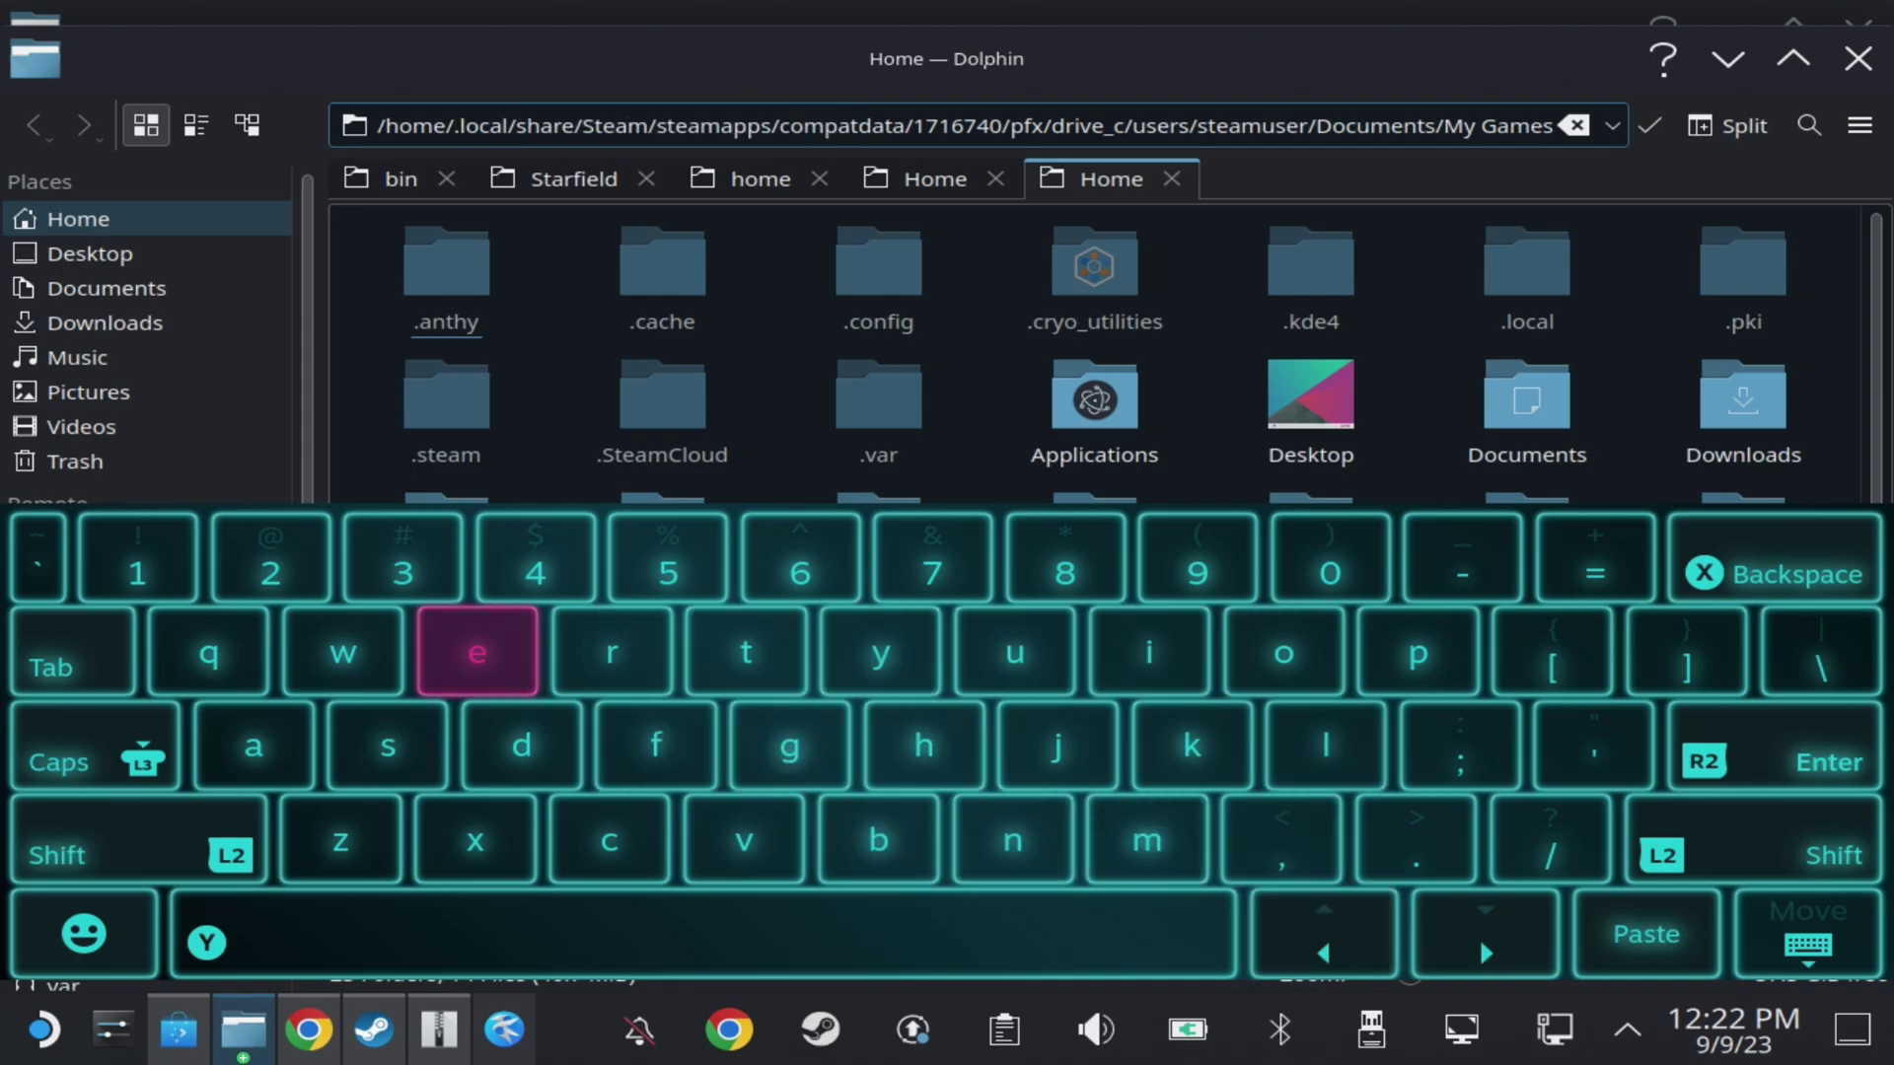
type("dec")
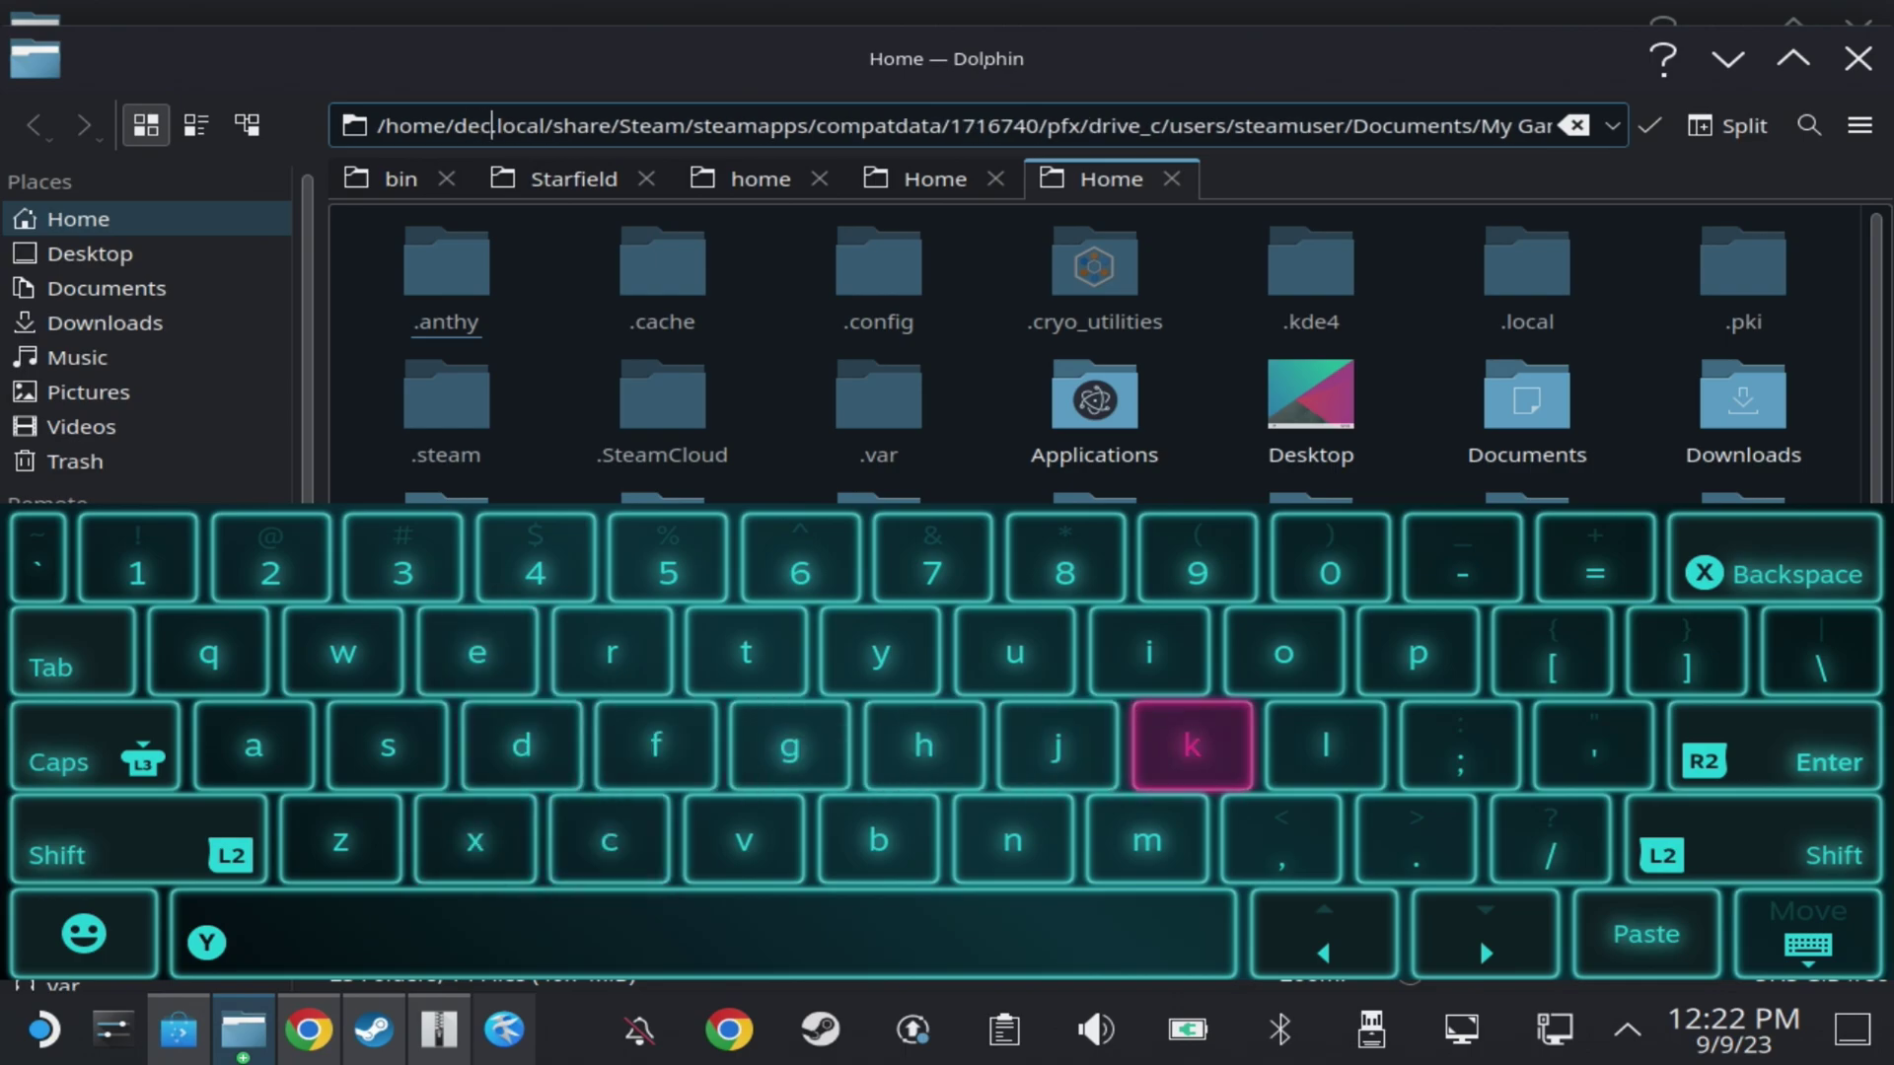
type("k")
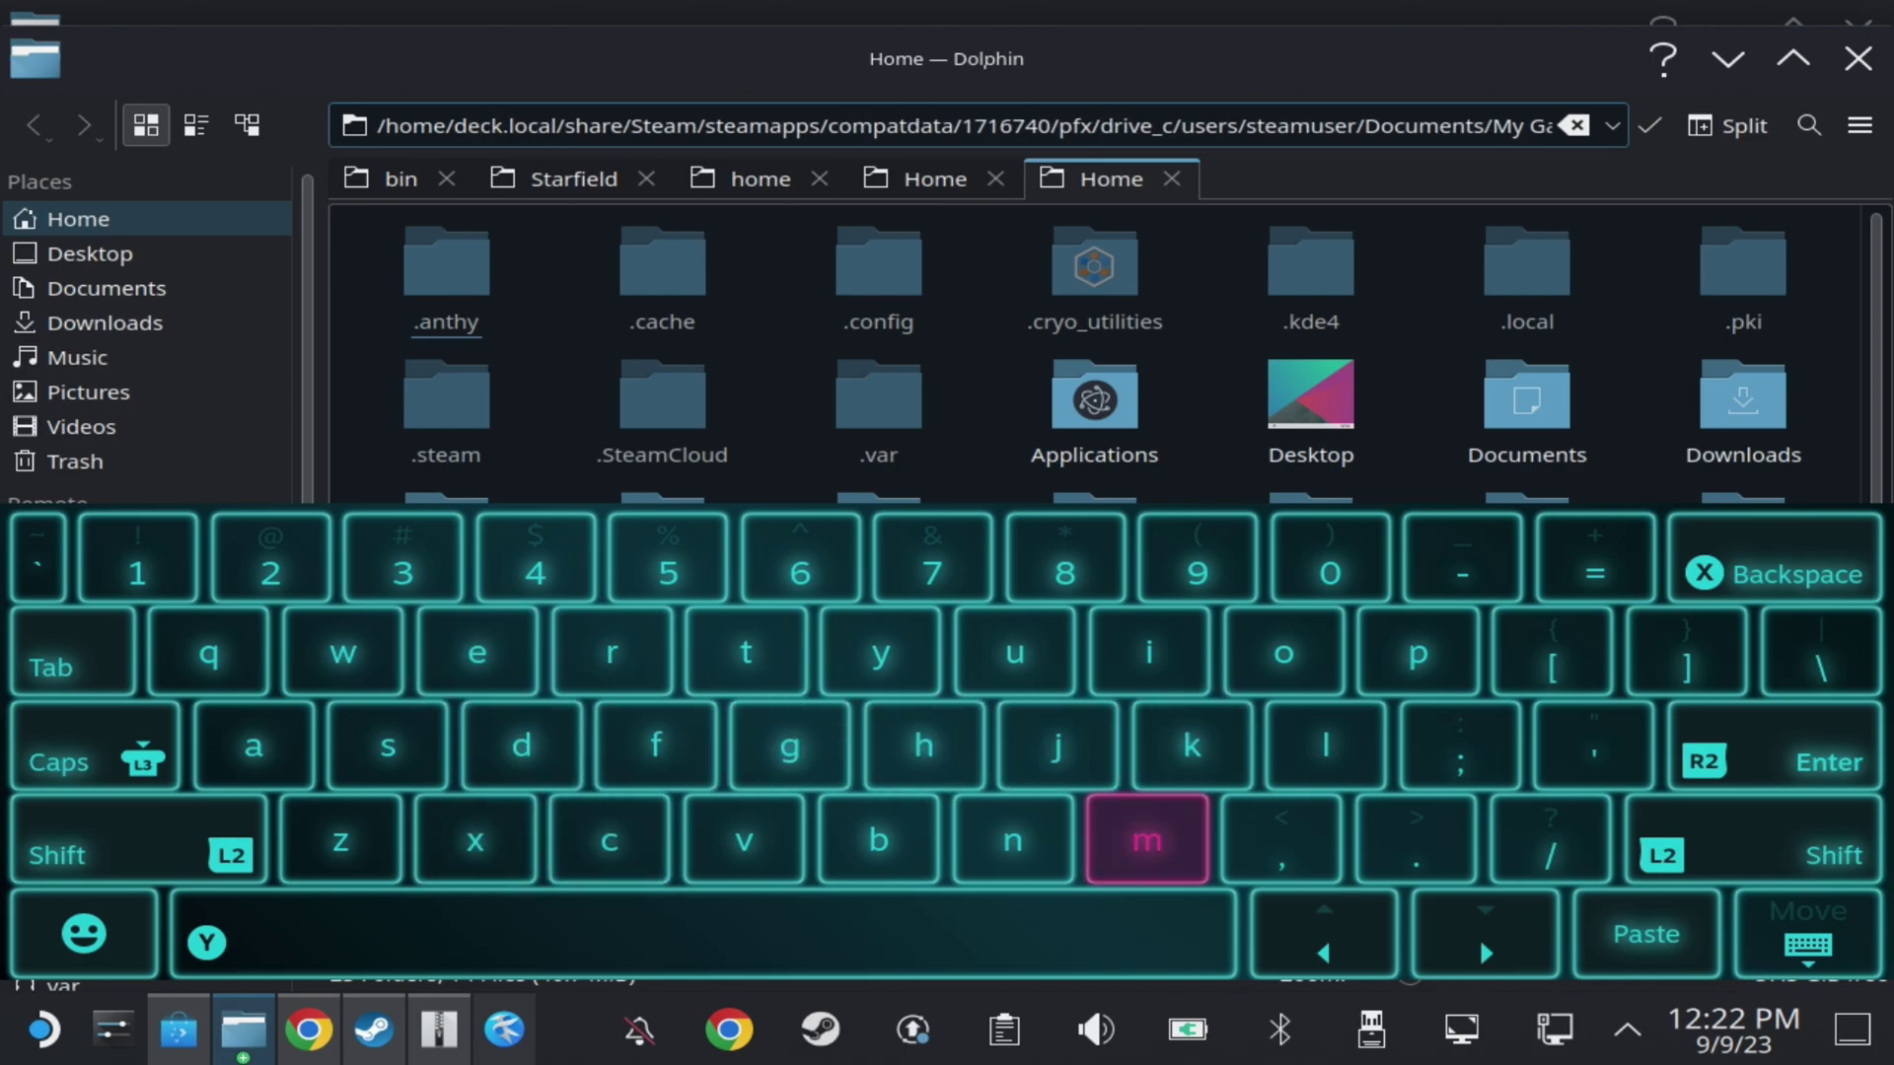
type("/")
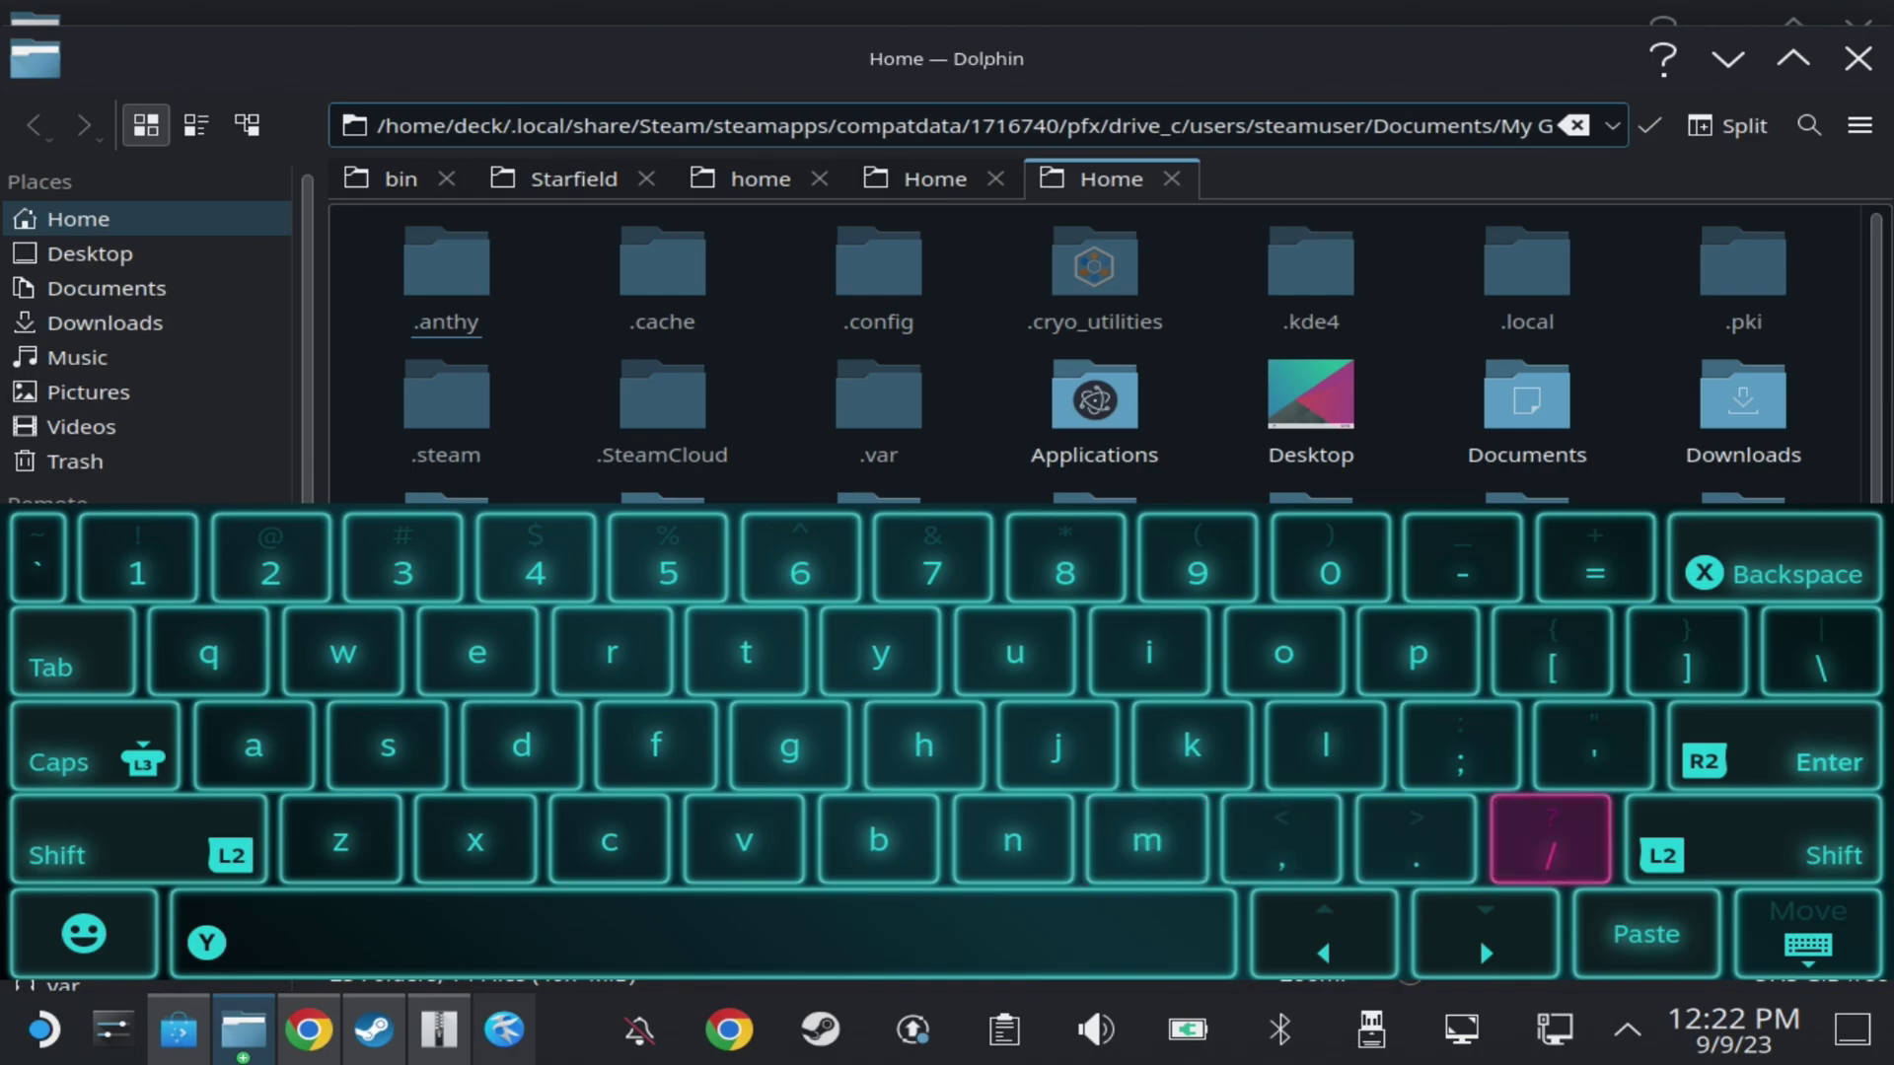
key("Return")
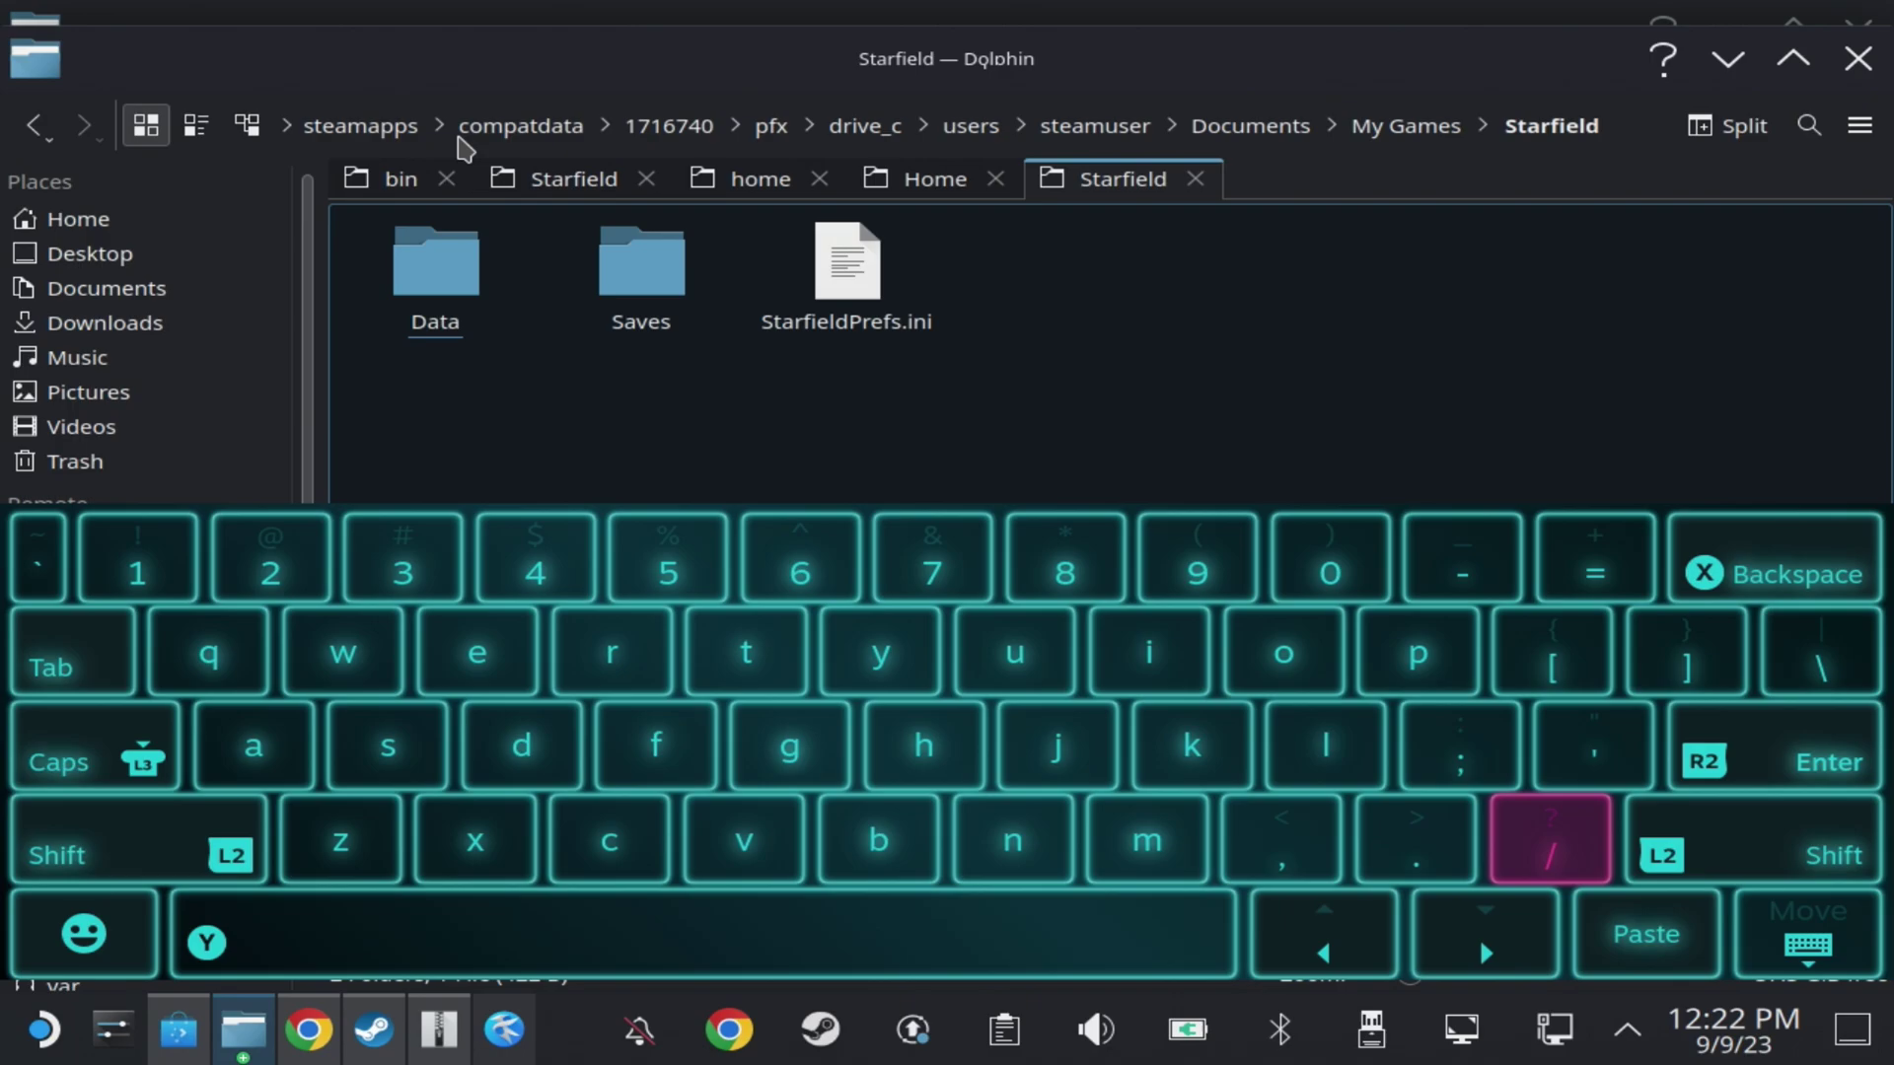
Step: Extract StarfieldCustom.ini from the archive's Documents folder into My Games/Starfield and close the ini Tweaks archive
left_click(441, 1050)
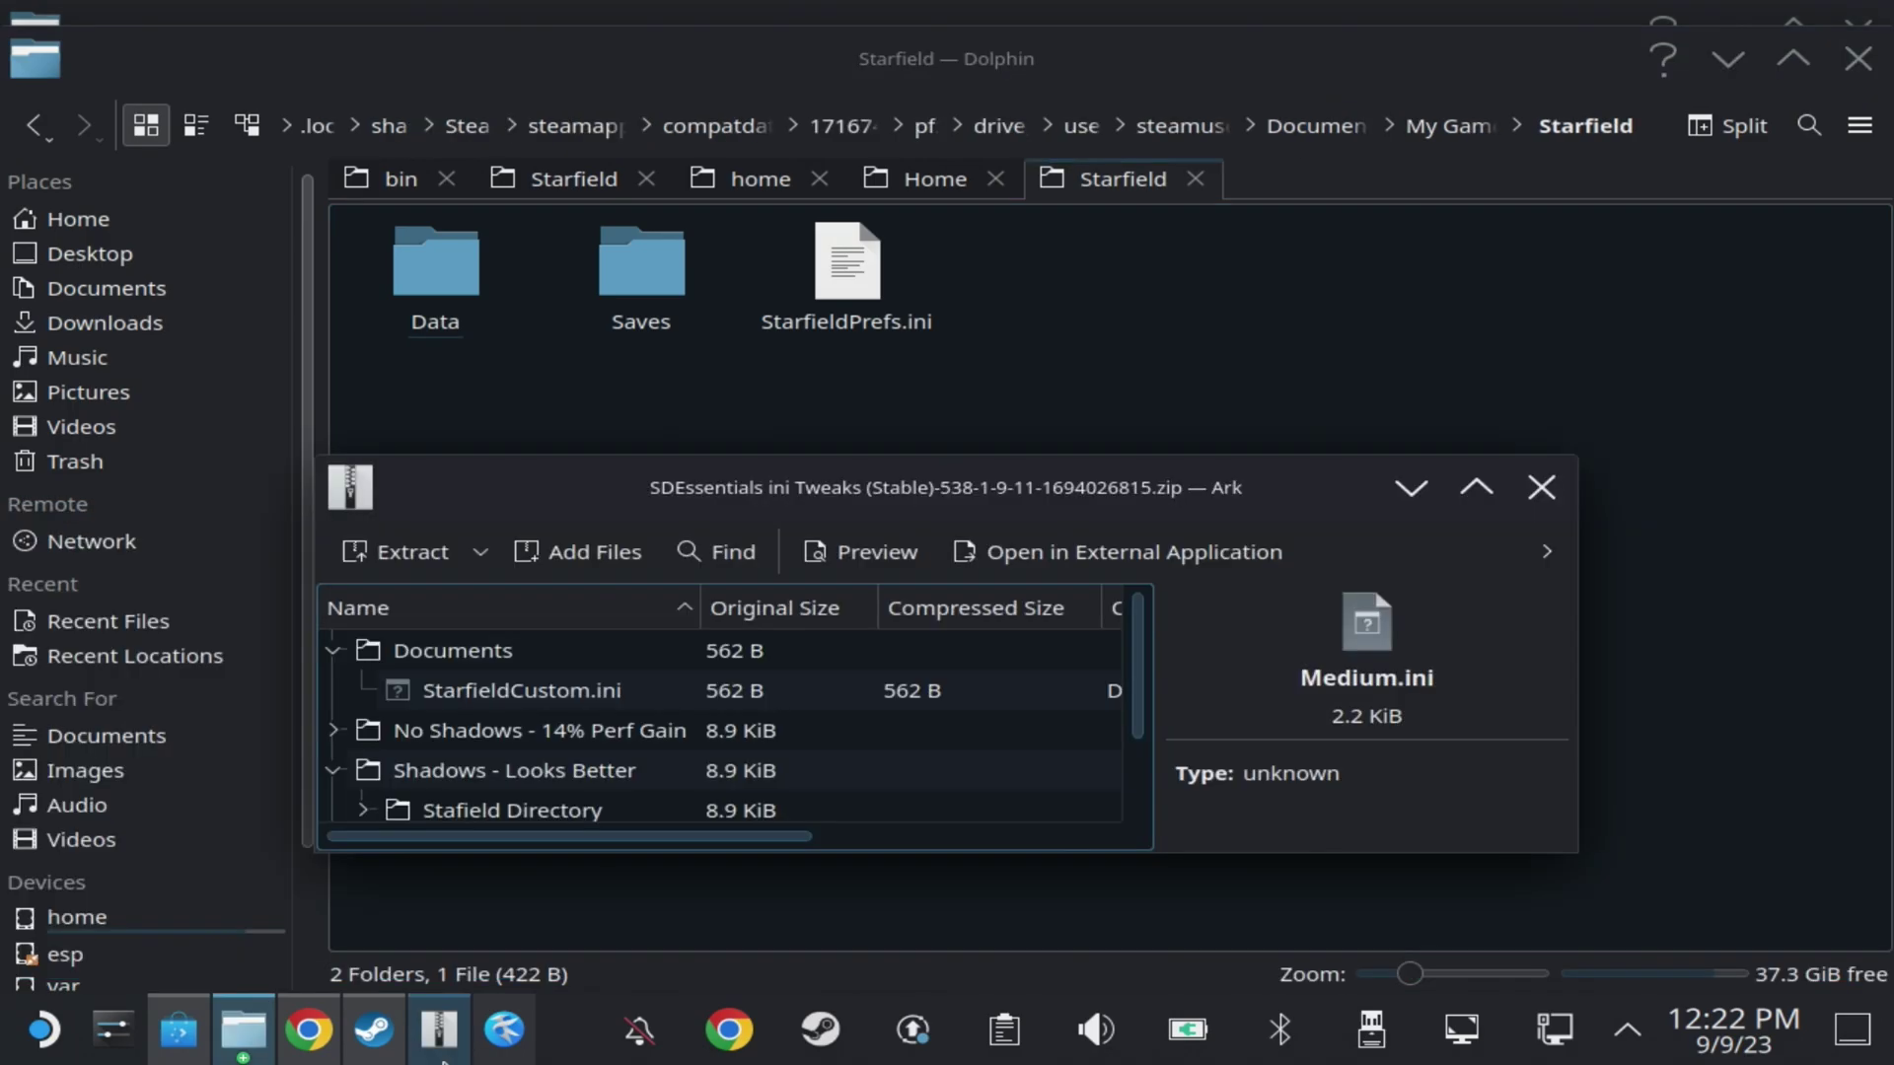
left_click_drag(592, 690, 1366, 357)
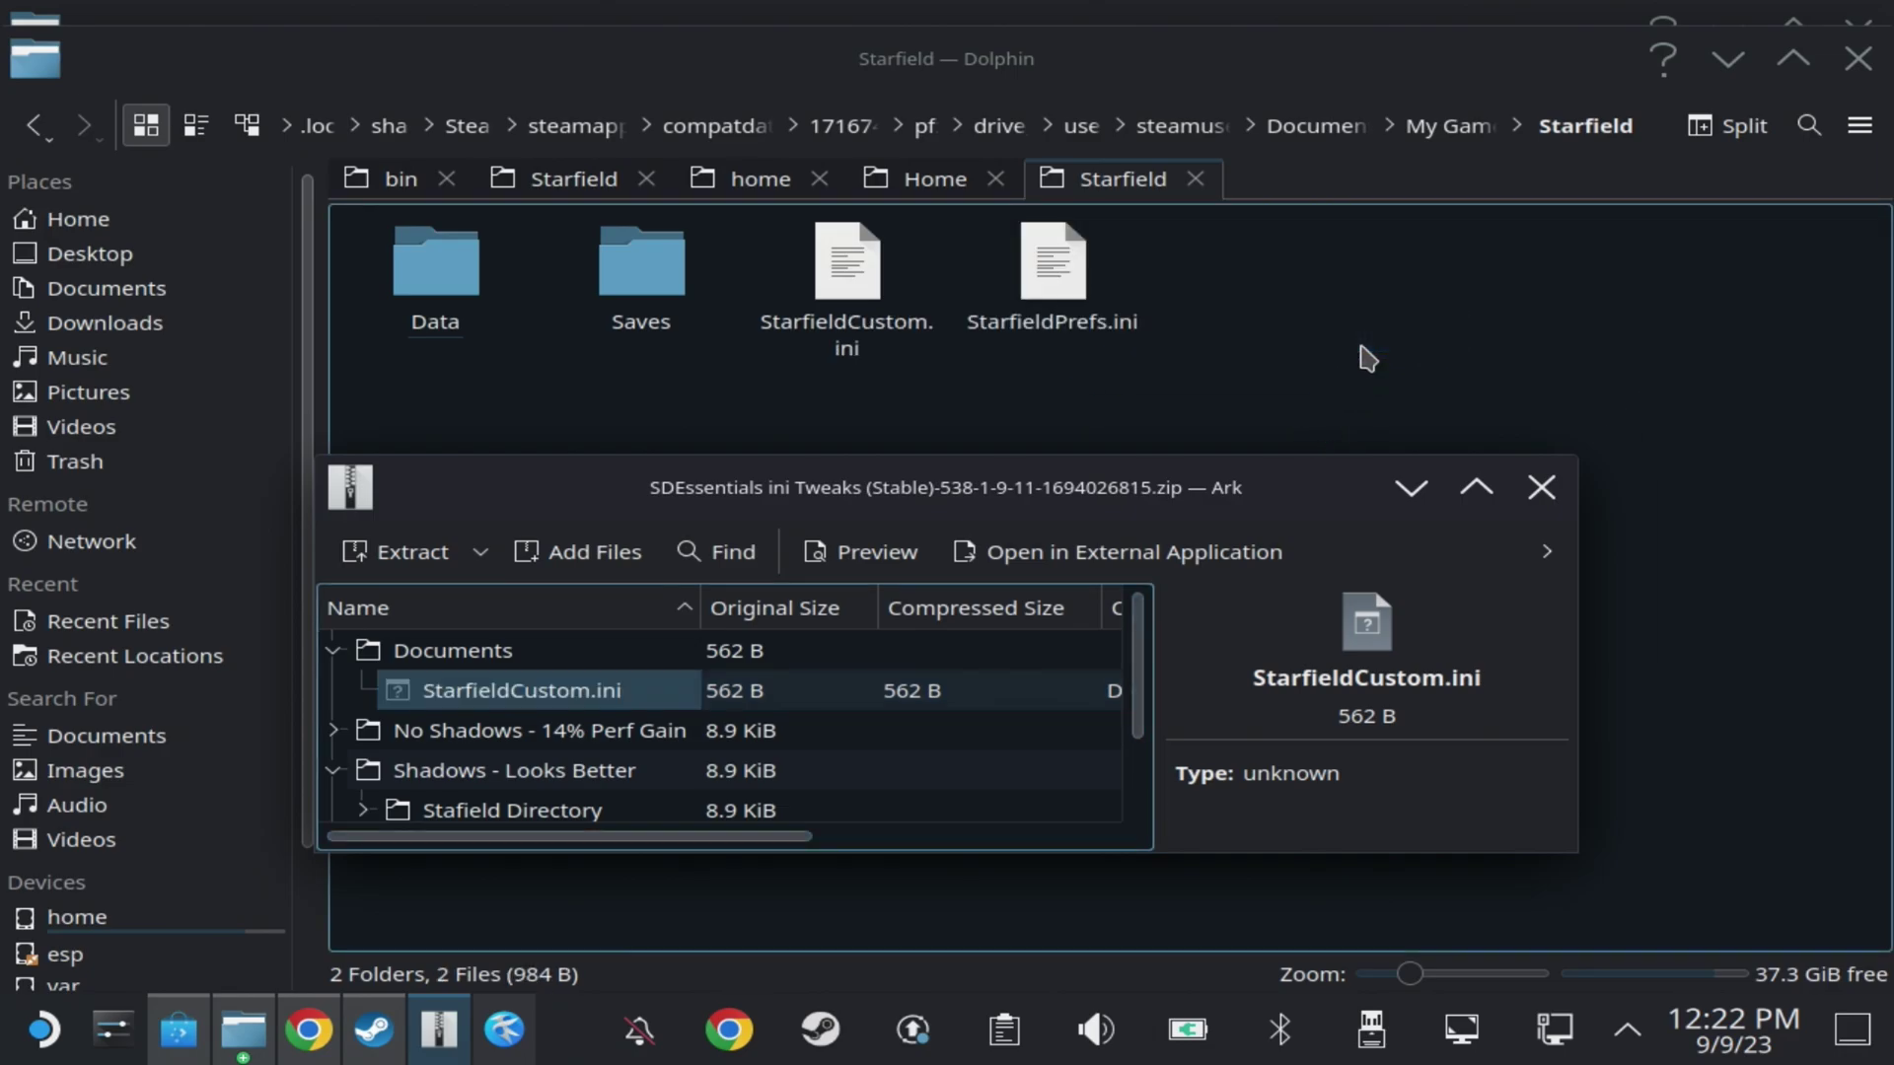
left_click(1139, 784)
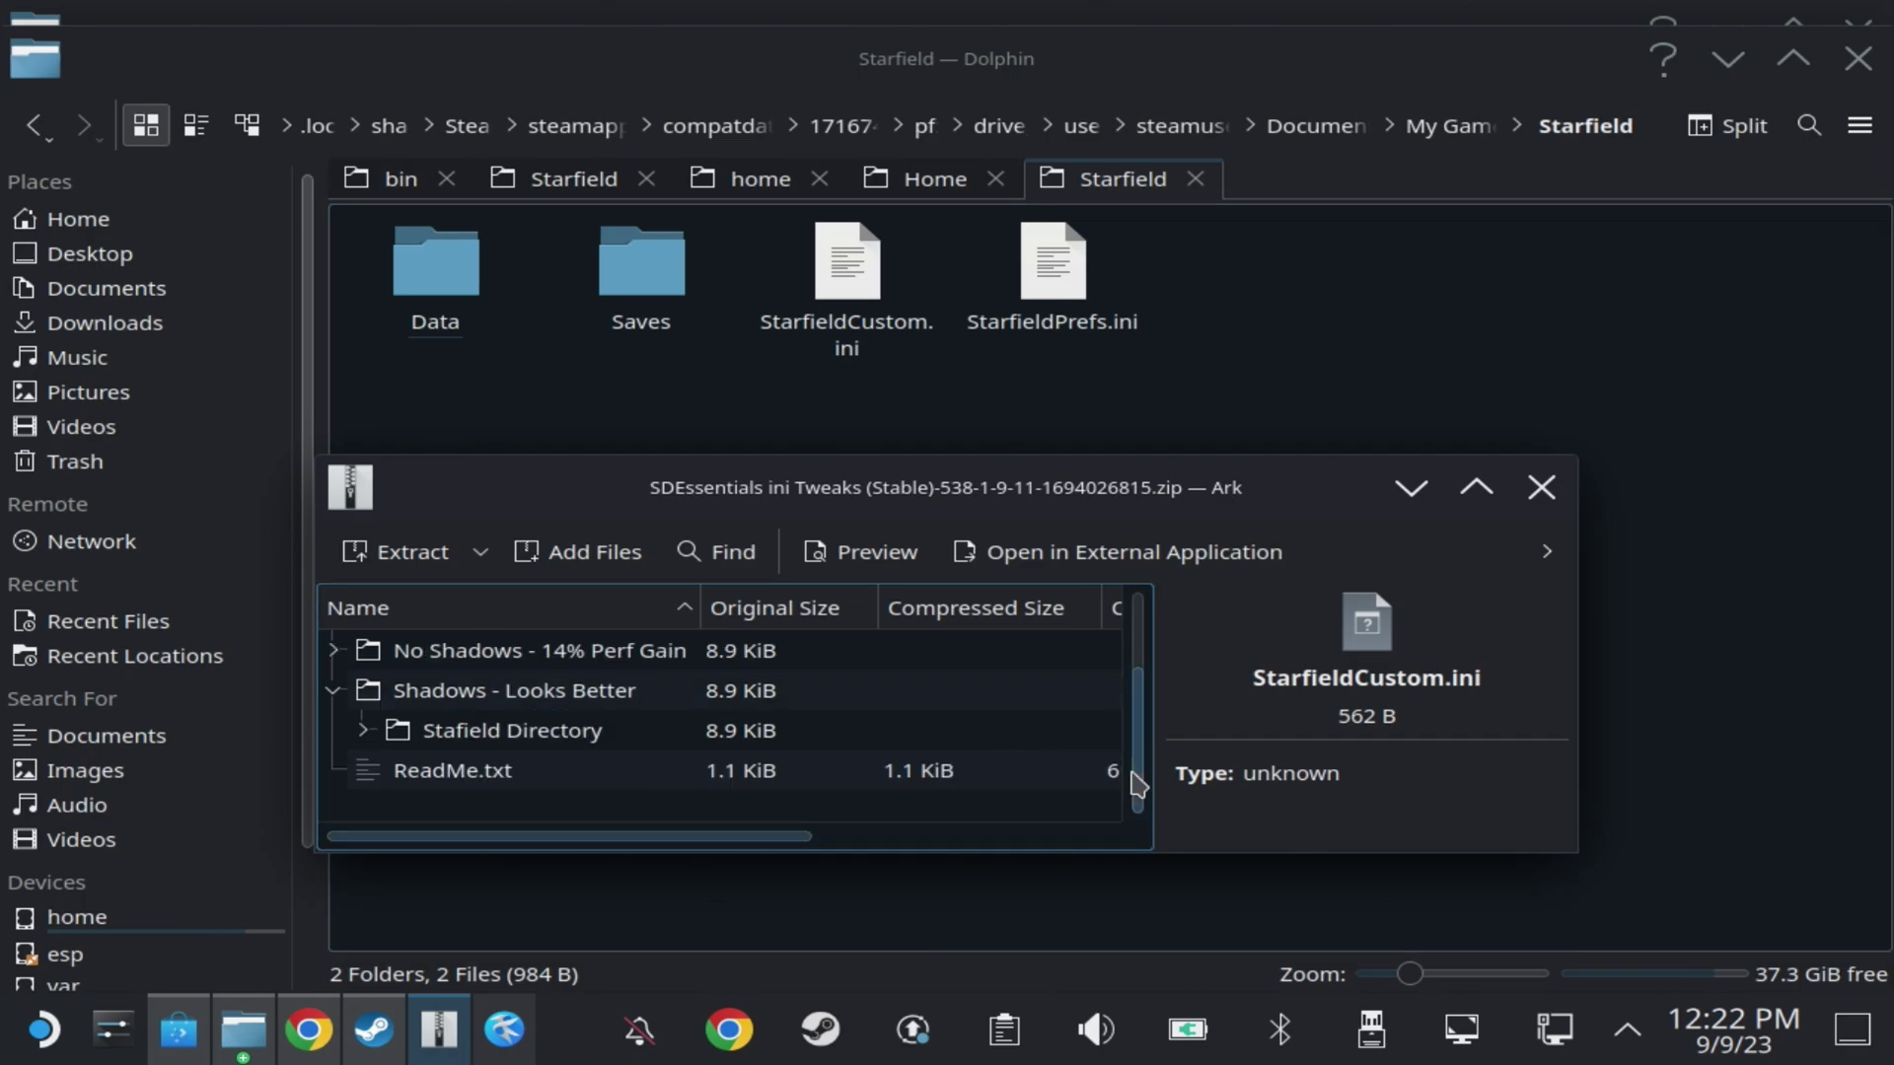
left_click_drag(1139, 784, 1147, 646)
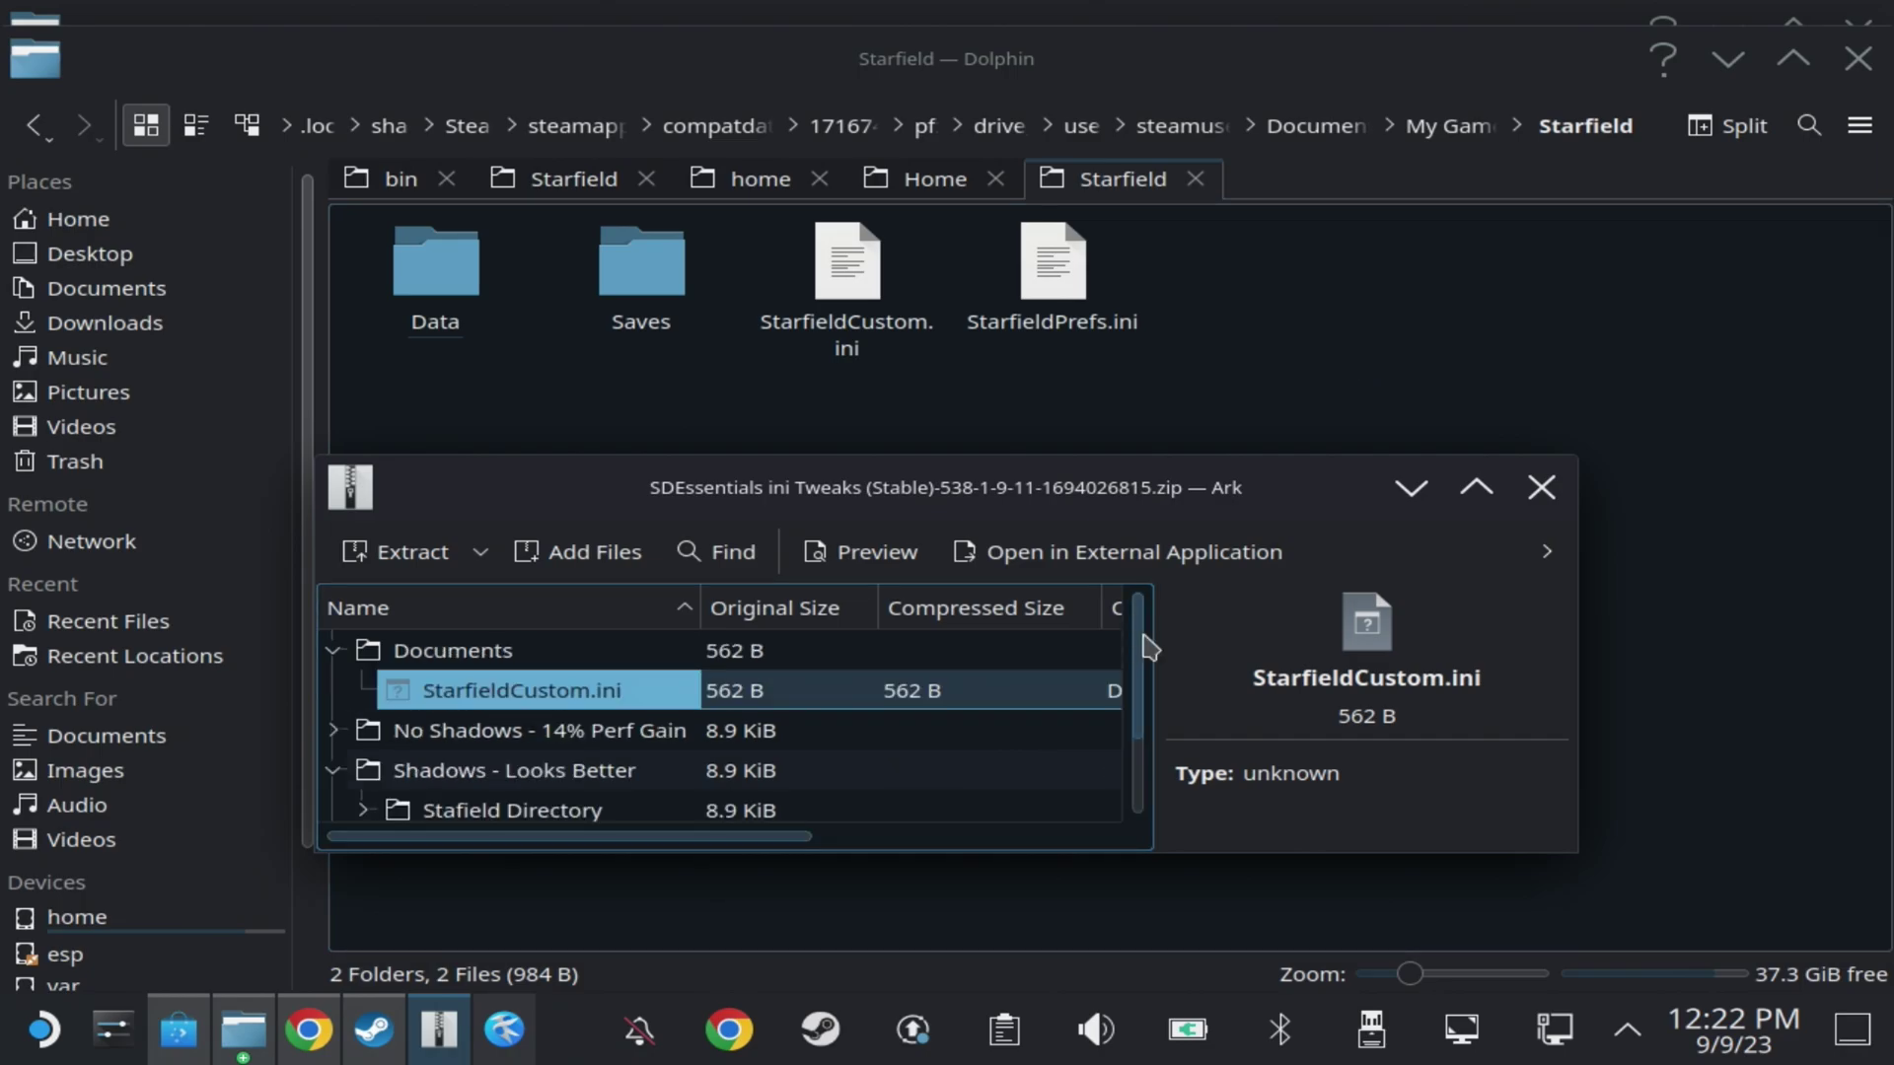
left_click(1540, 488)
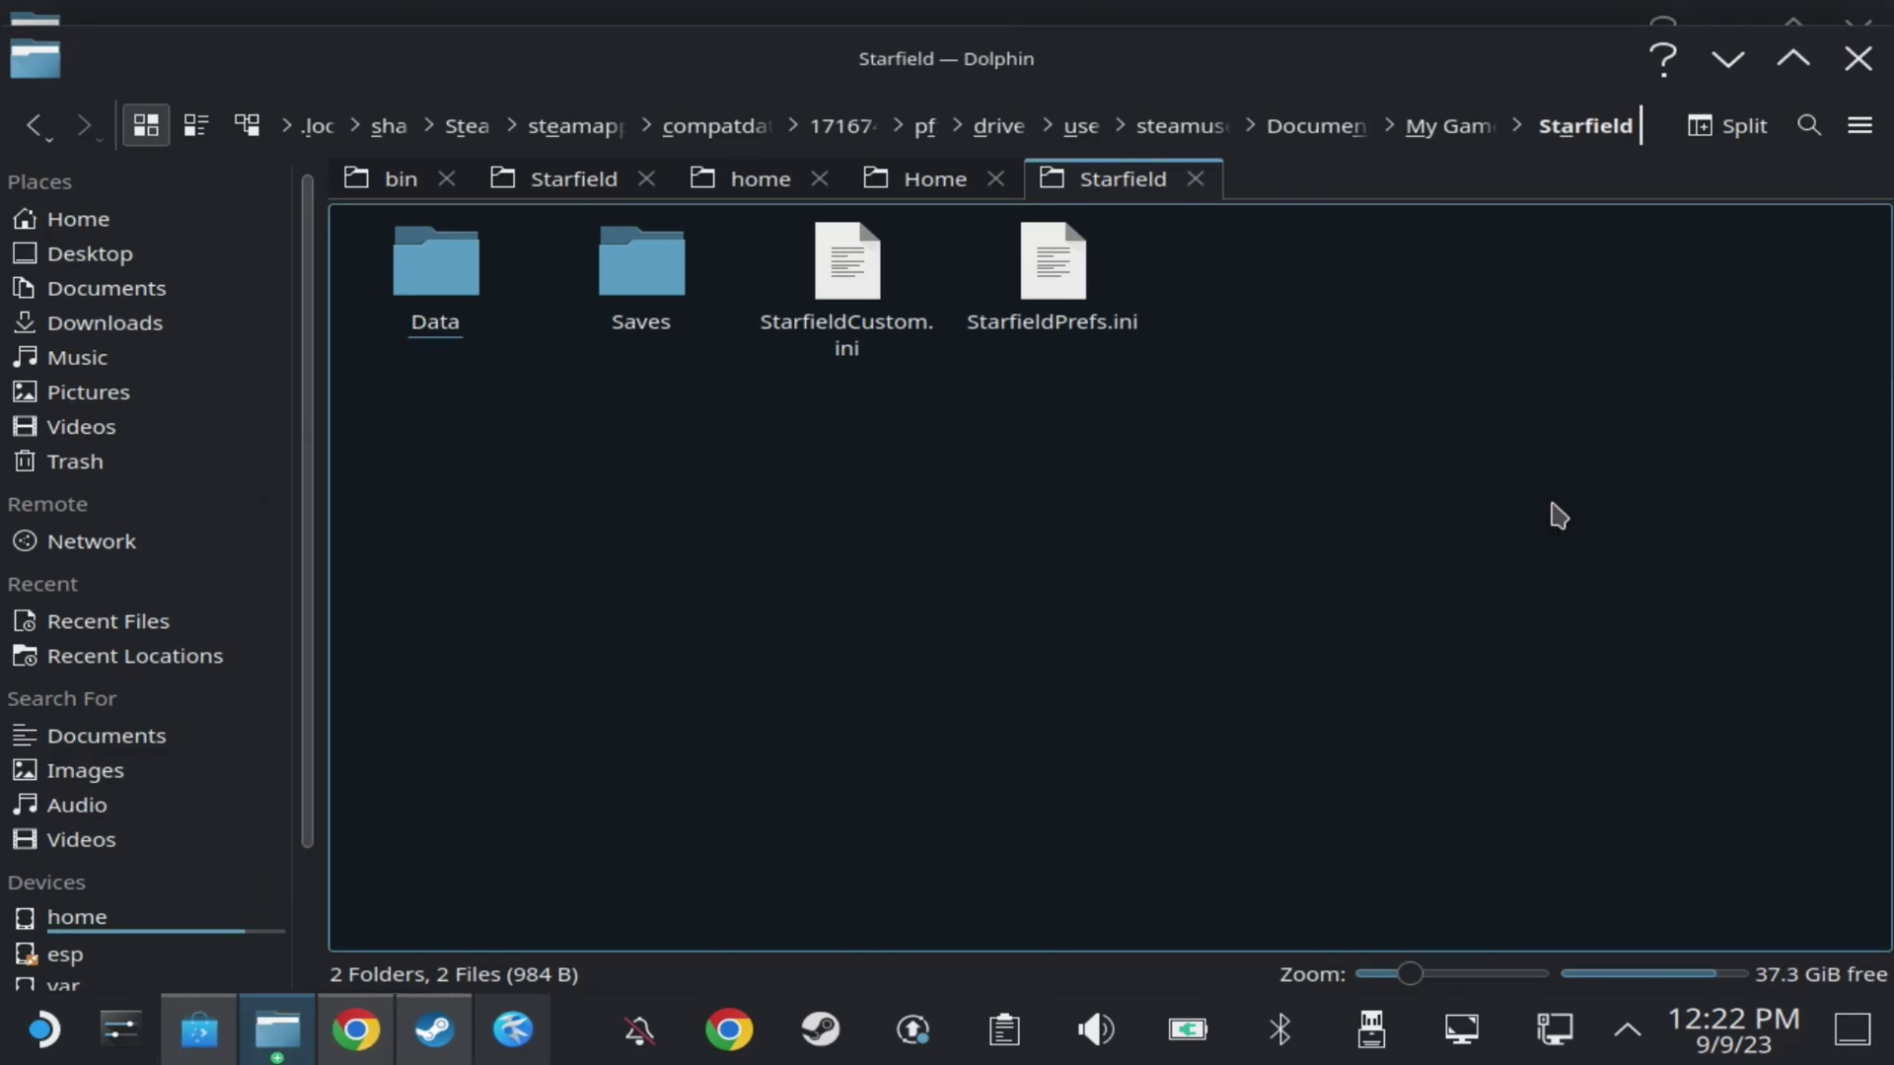
Step: Open the SD Essentials VRAM archive in Downloads and extract the Data folder inside Starfield Directory into the steamapps/common/Starfield game folder
left_click(294, 1053)
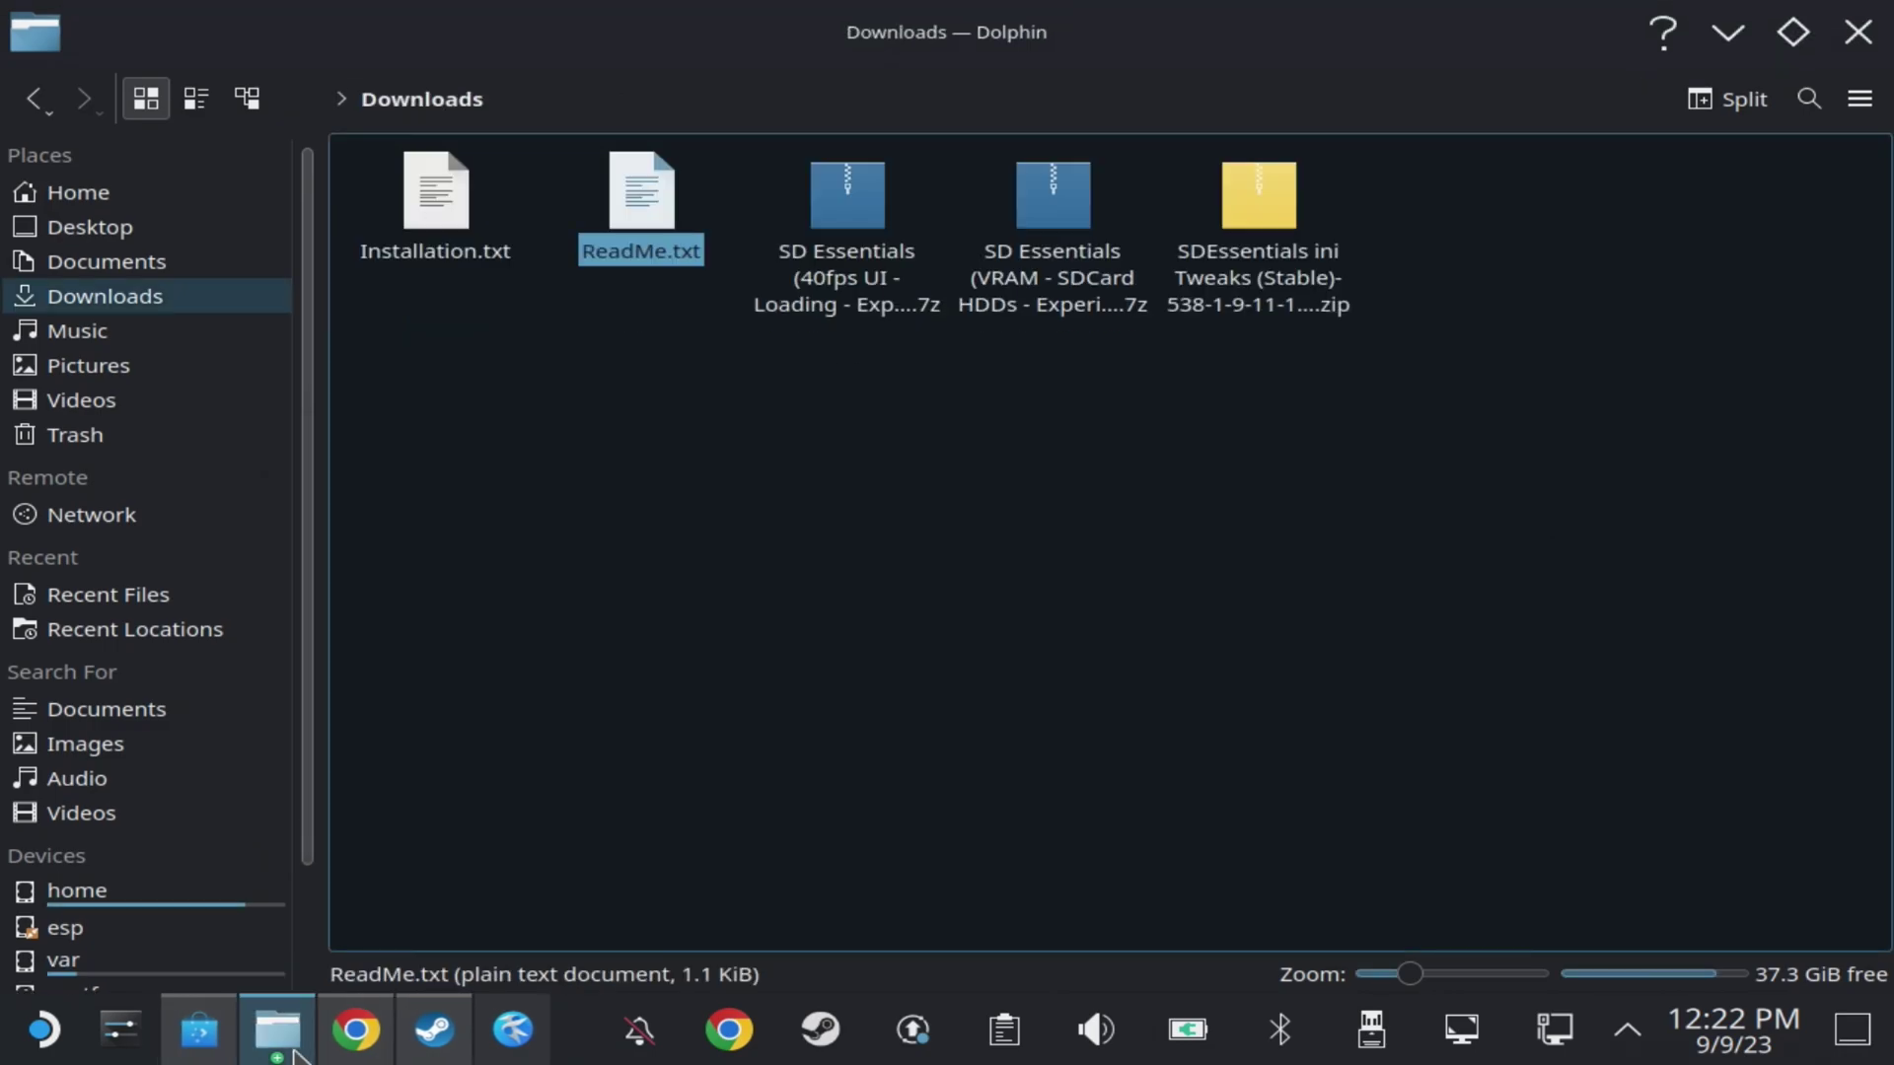
double_click(1055, 192)
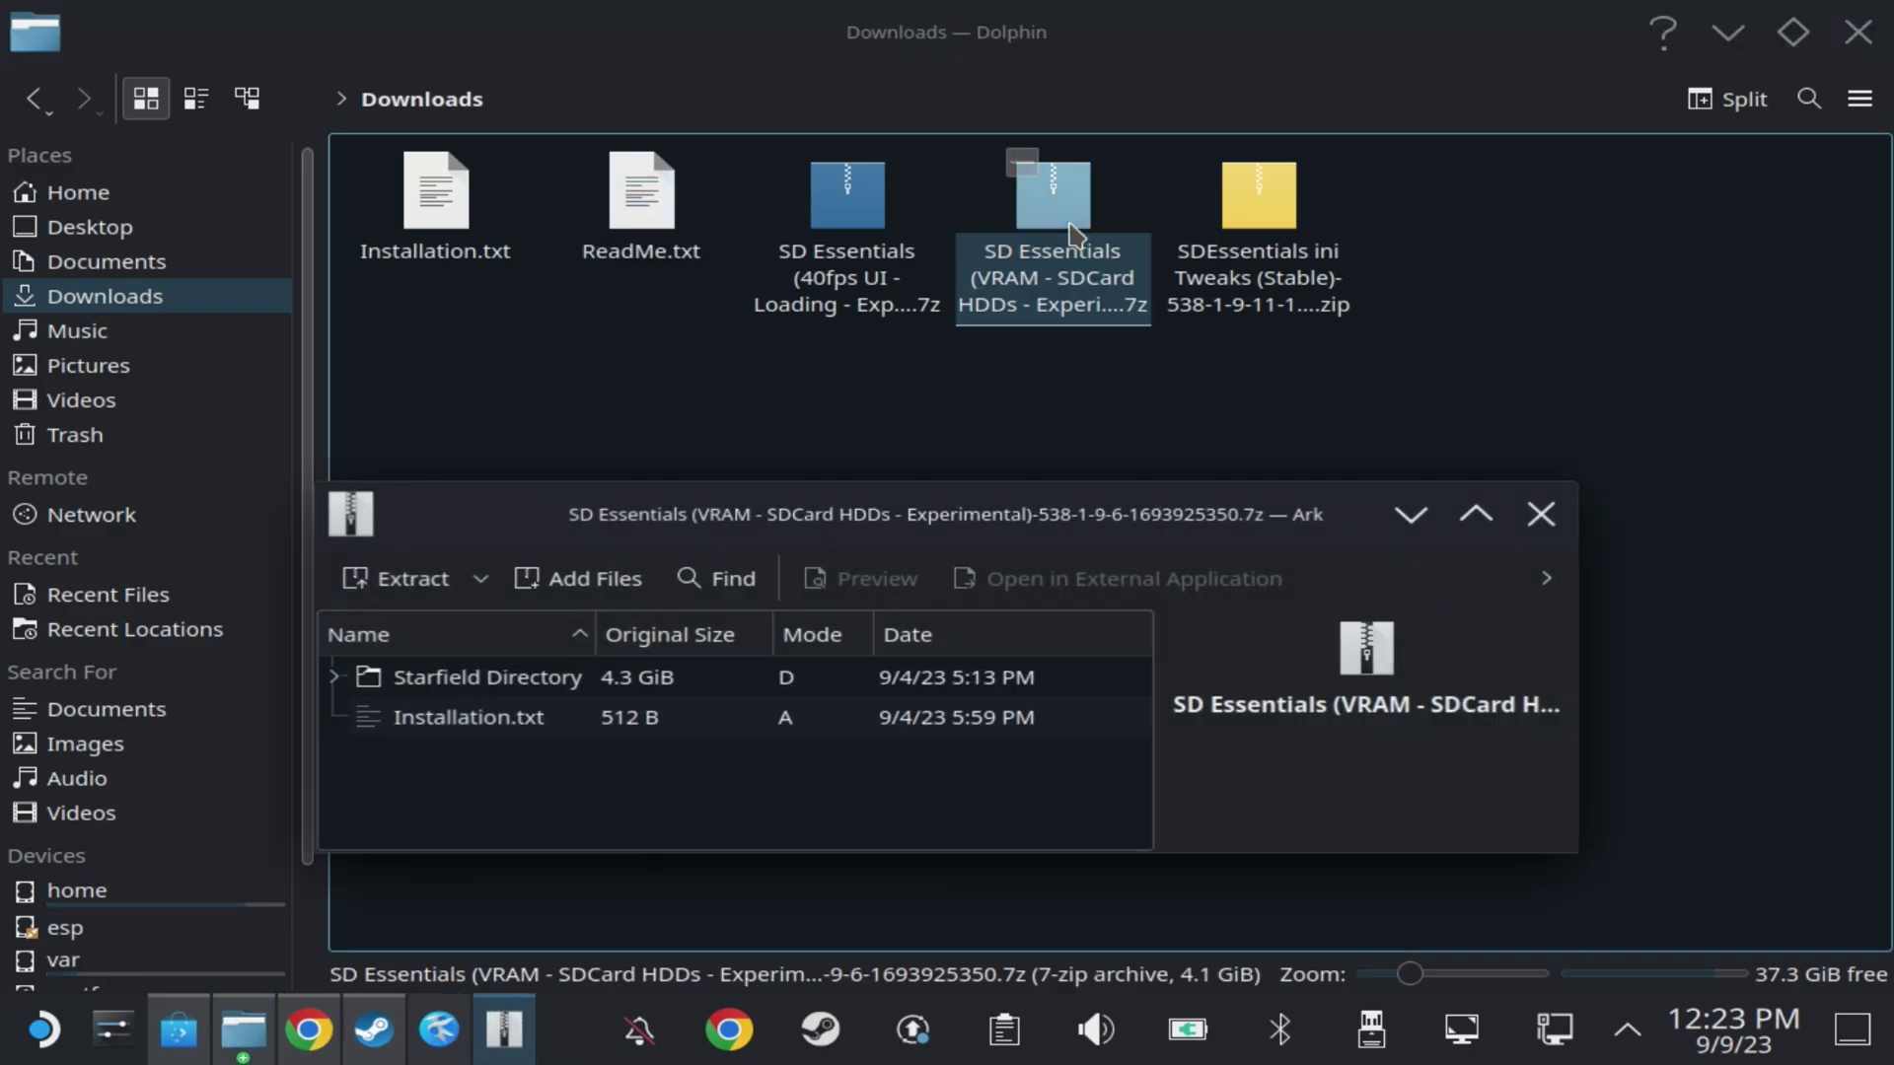
left_click(513, 714)
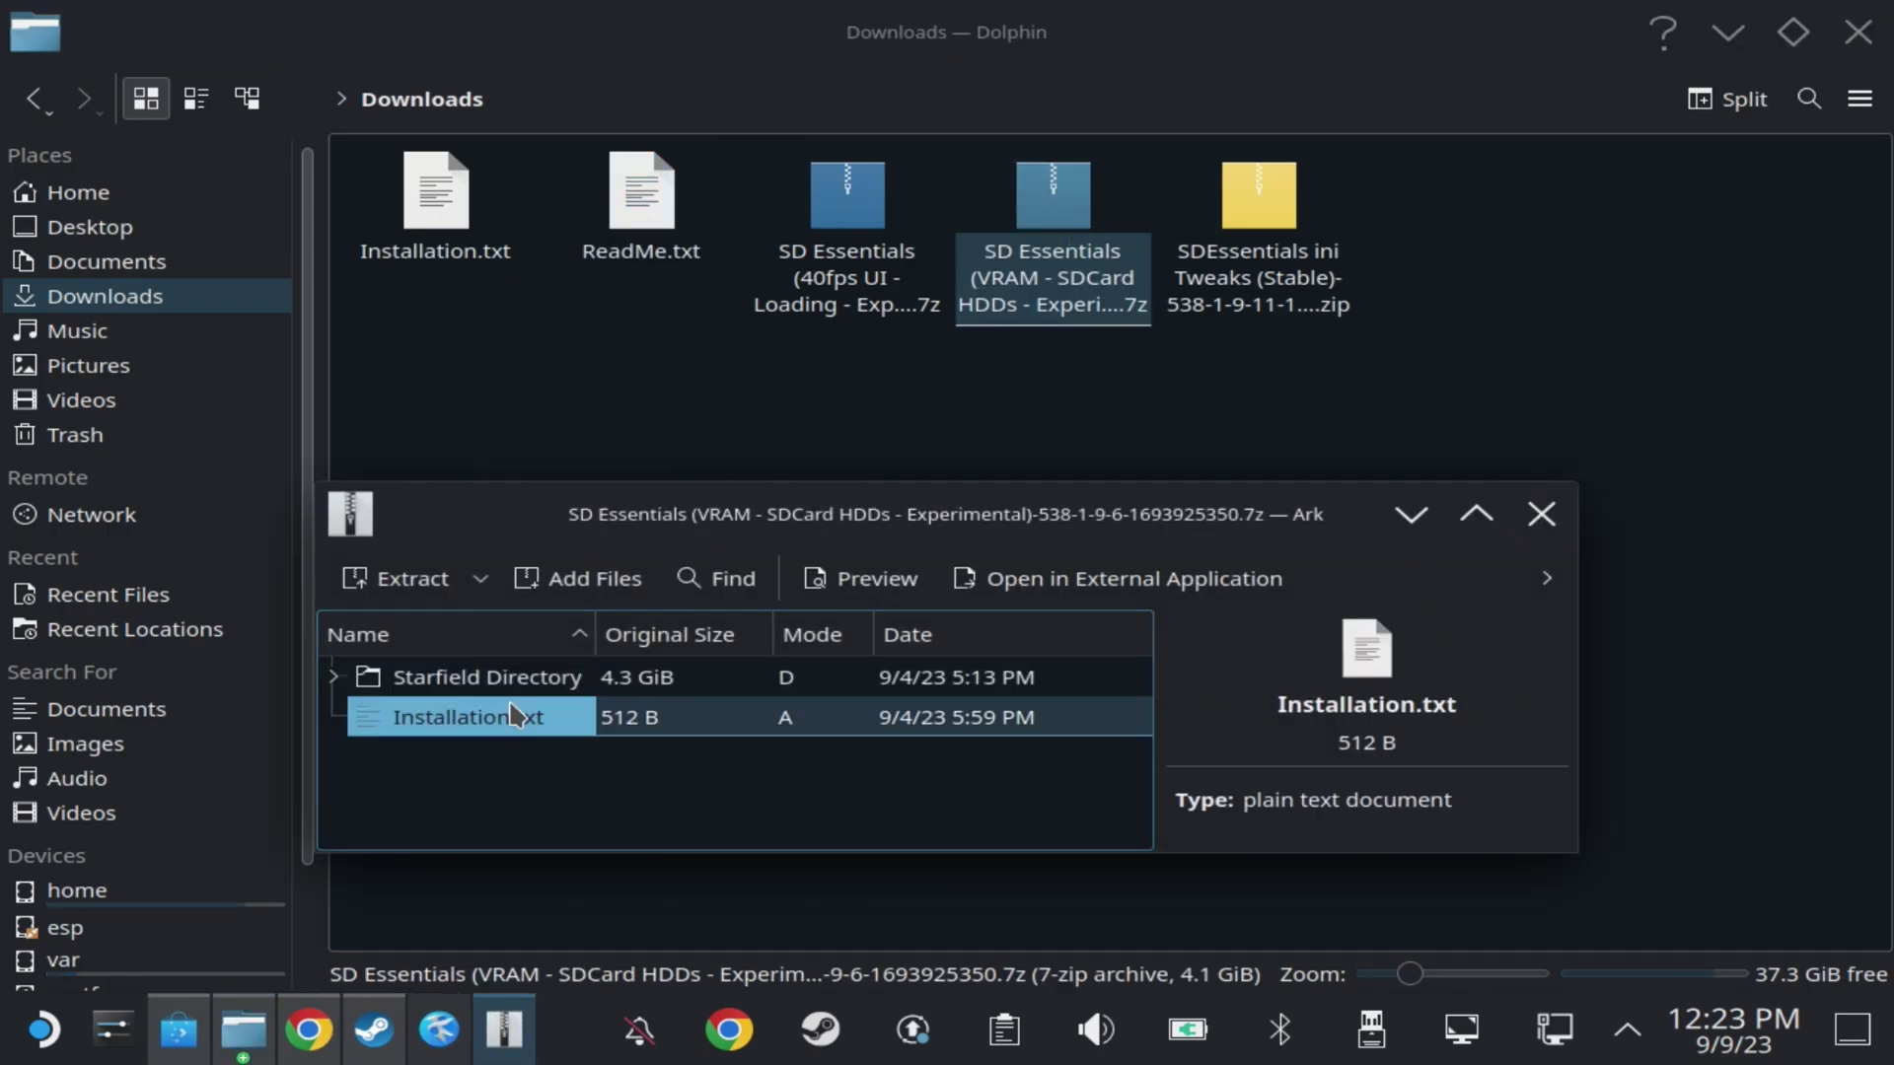
left_click(333, 676)
left_click_drag(552, 717, 1771, 847)
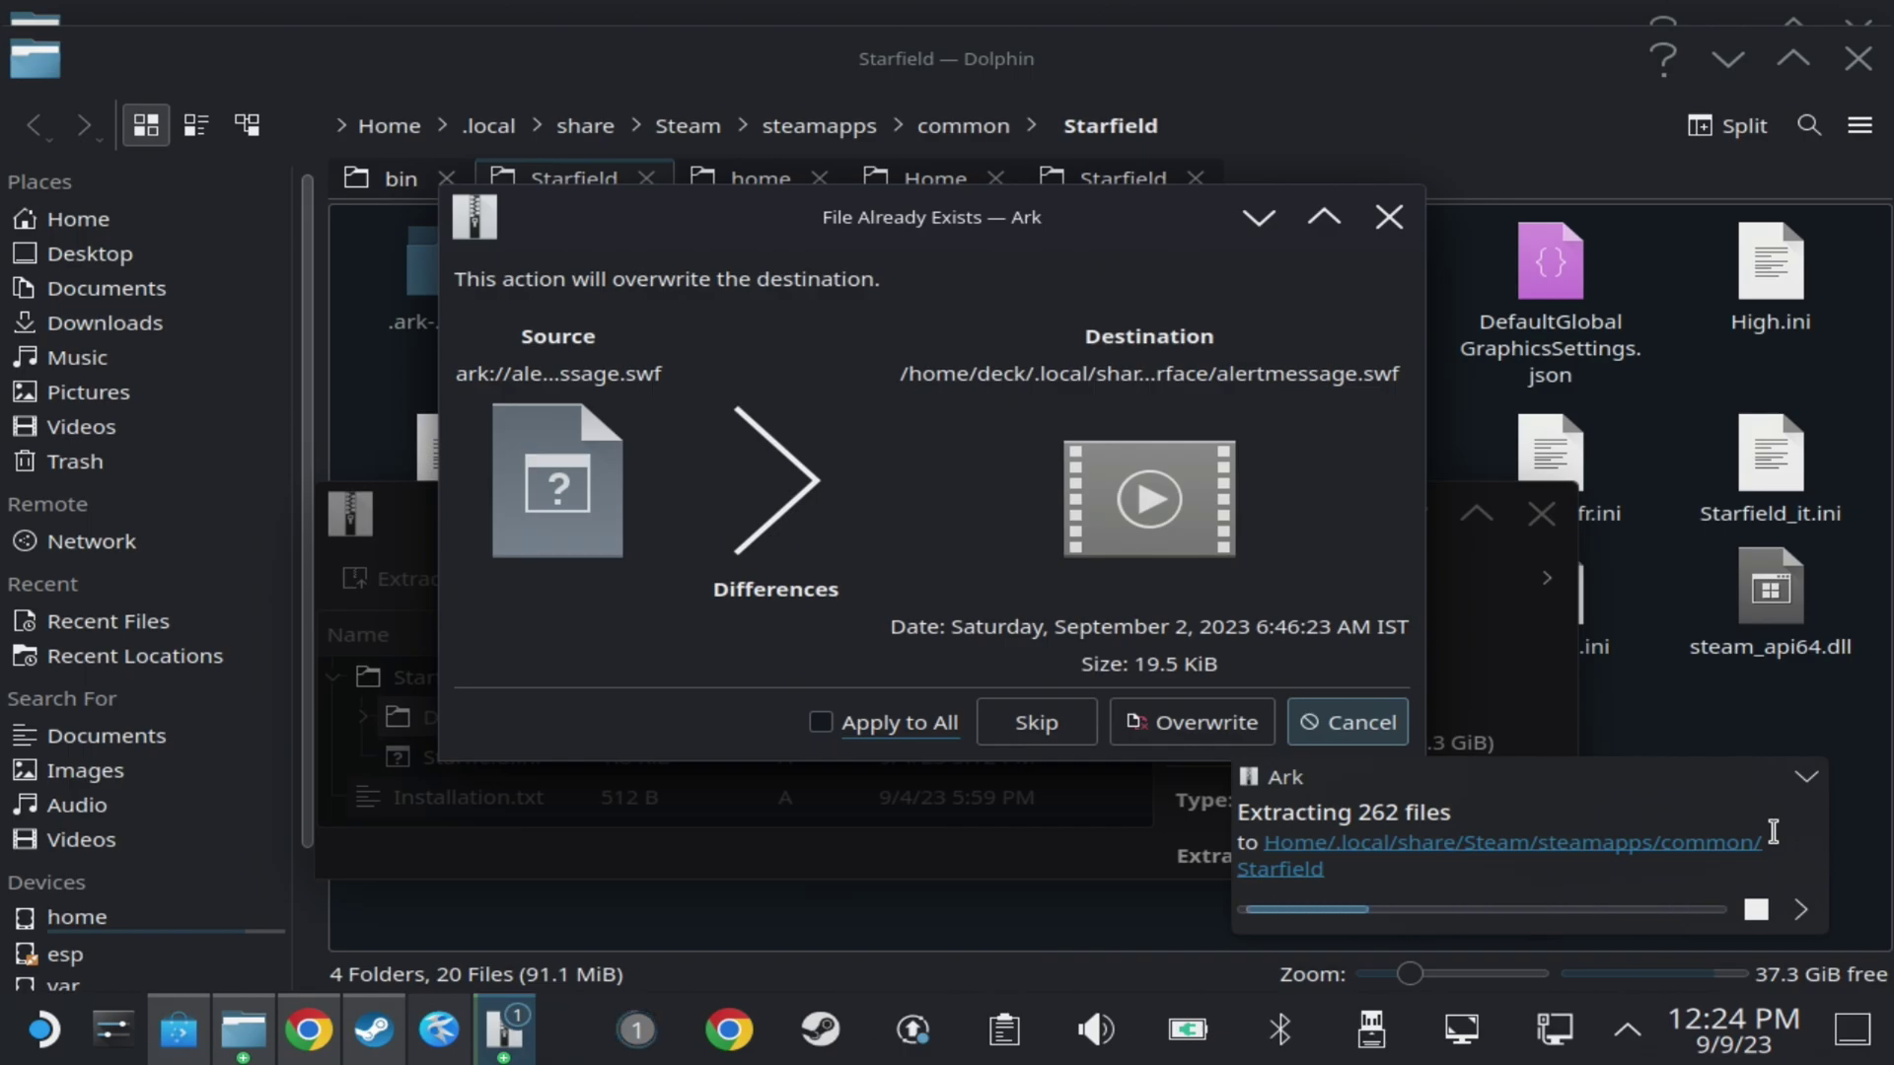
Step: Overwrite all existing game files with the extracted ones, and extract the remaining file in Starfield Directory into the same game folder
left_click(1211, 723)
left_click(820, 723)
left_click(1211, 726)
left_click_drag(481, 757, 1778, 860)
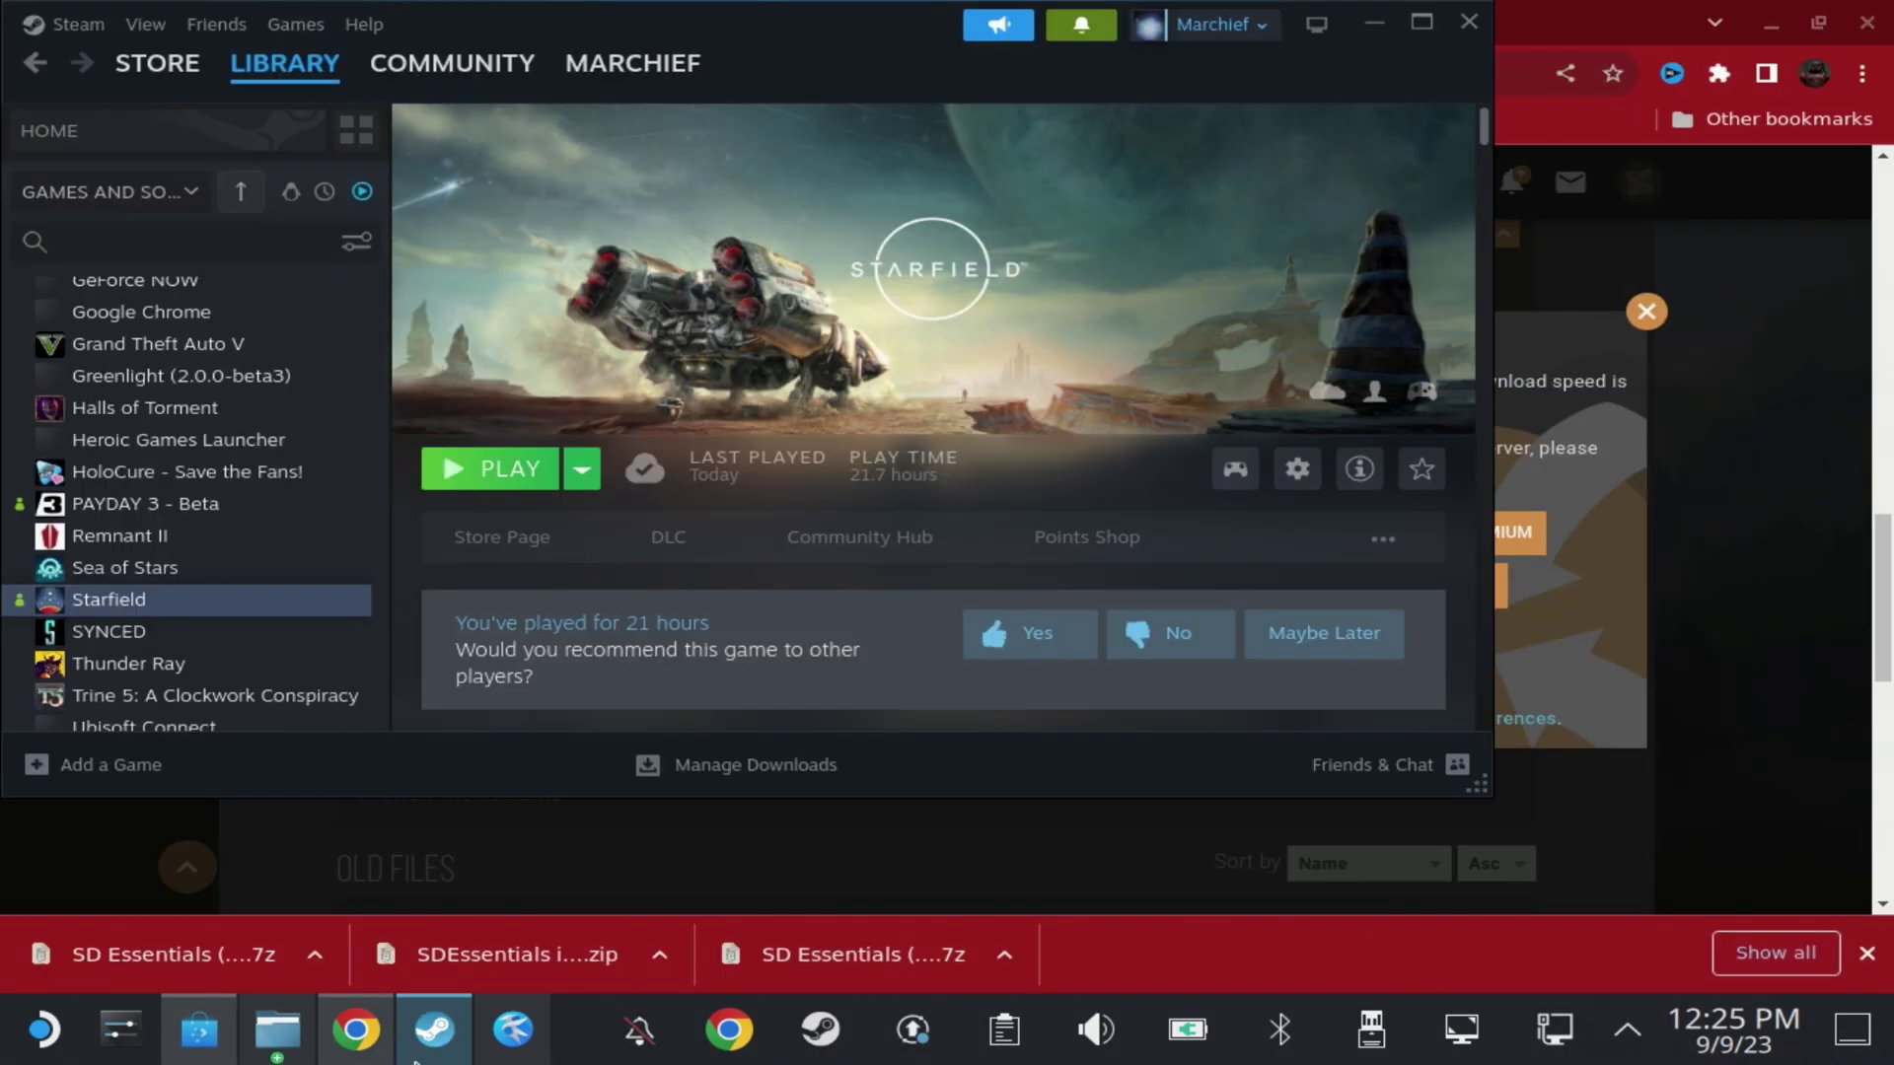
Step: Switch to Steam and launch Starfield from the library
left_click(537, 470)
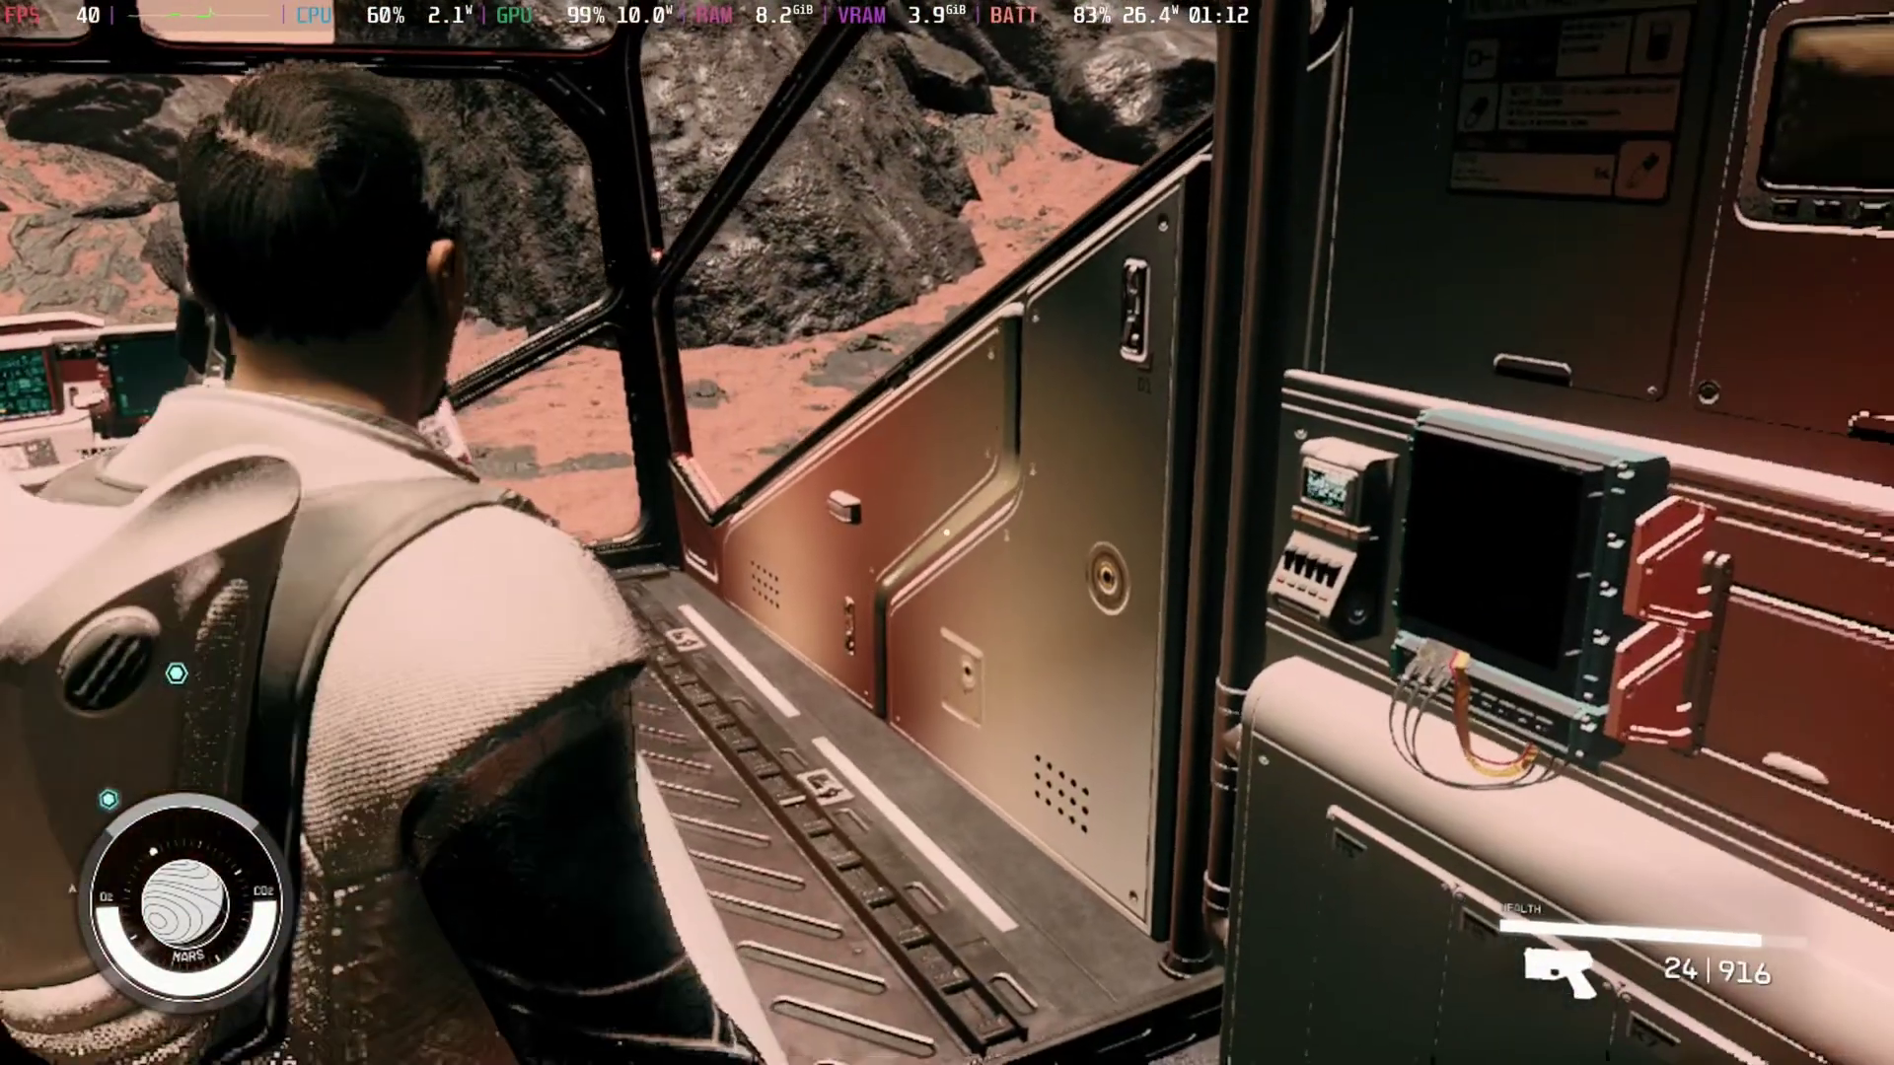
key("w")
key("f")
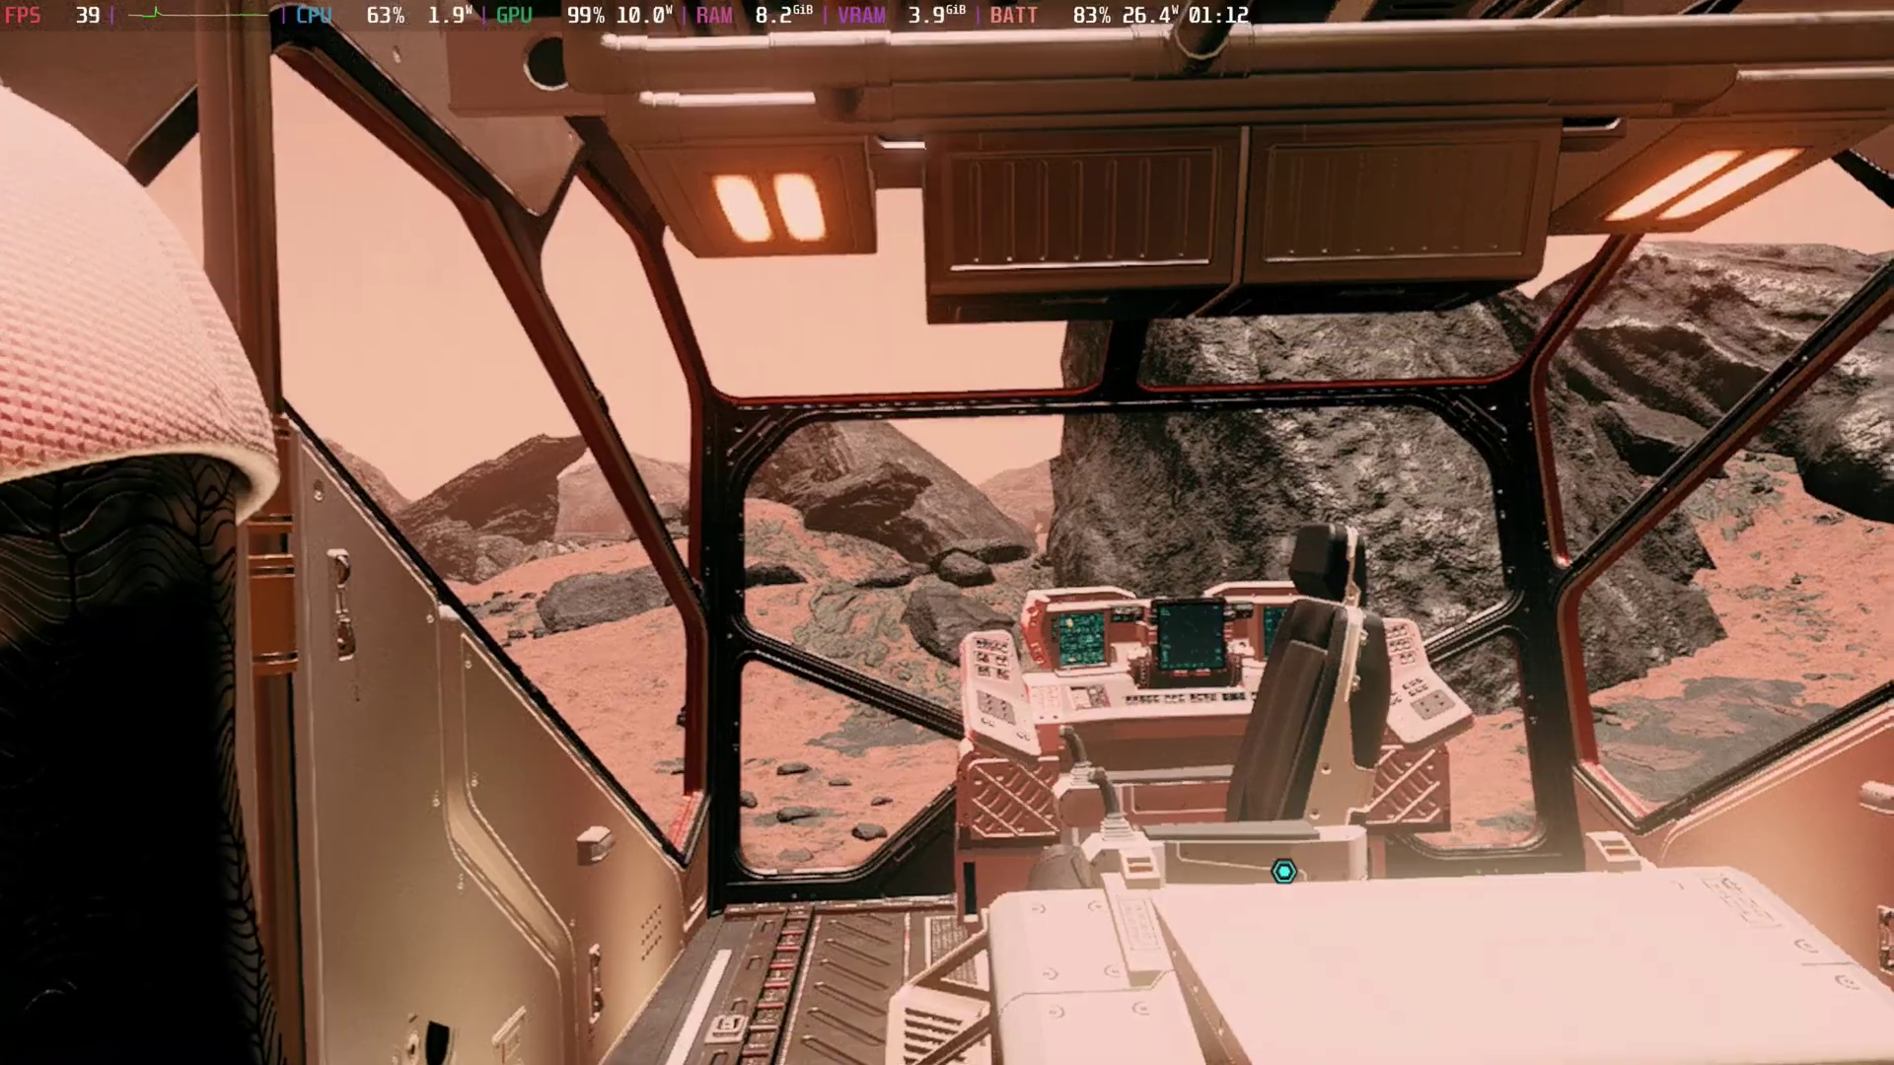
key("f")
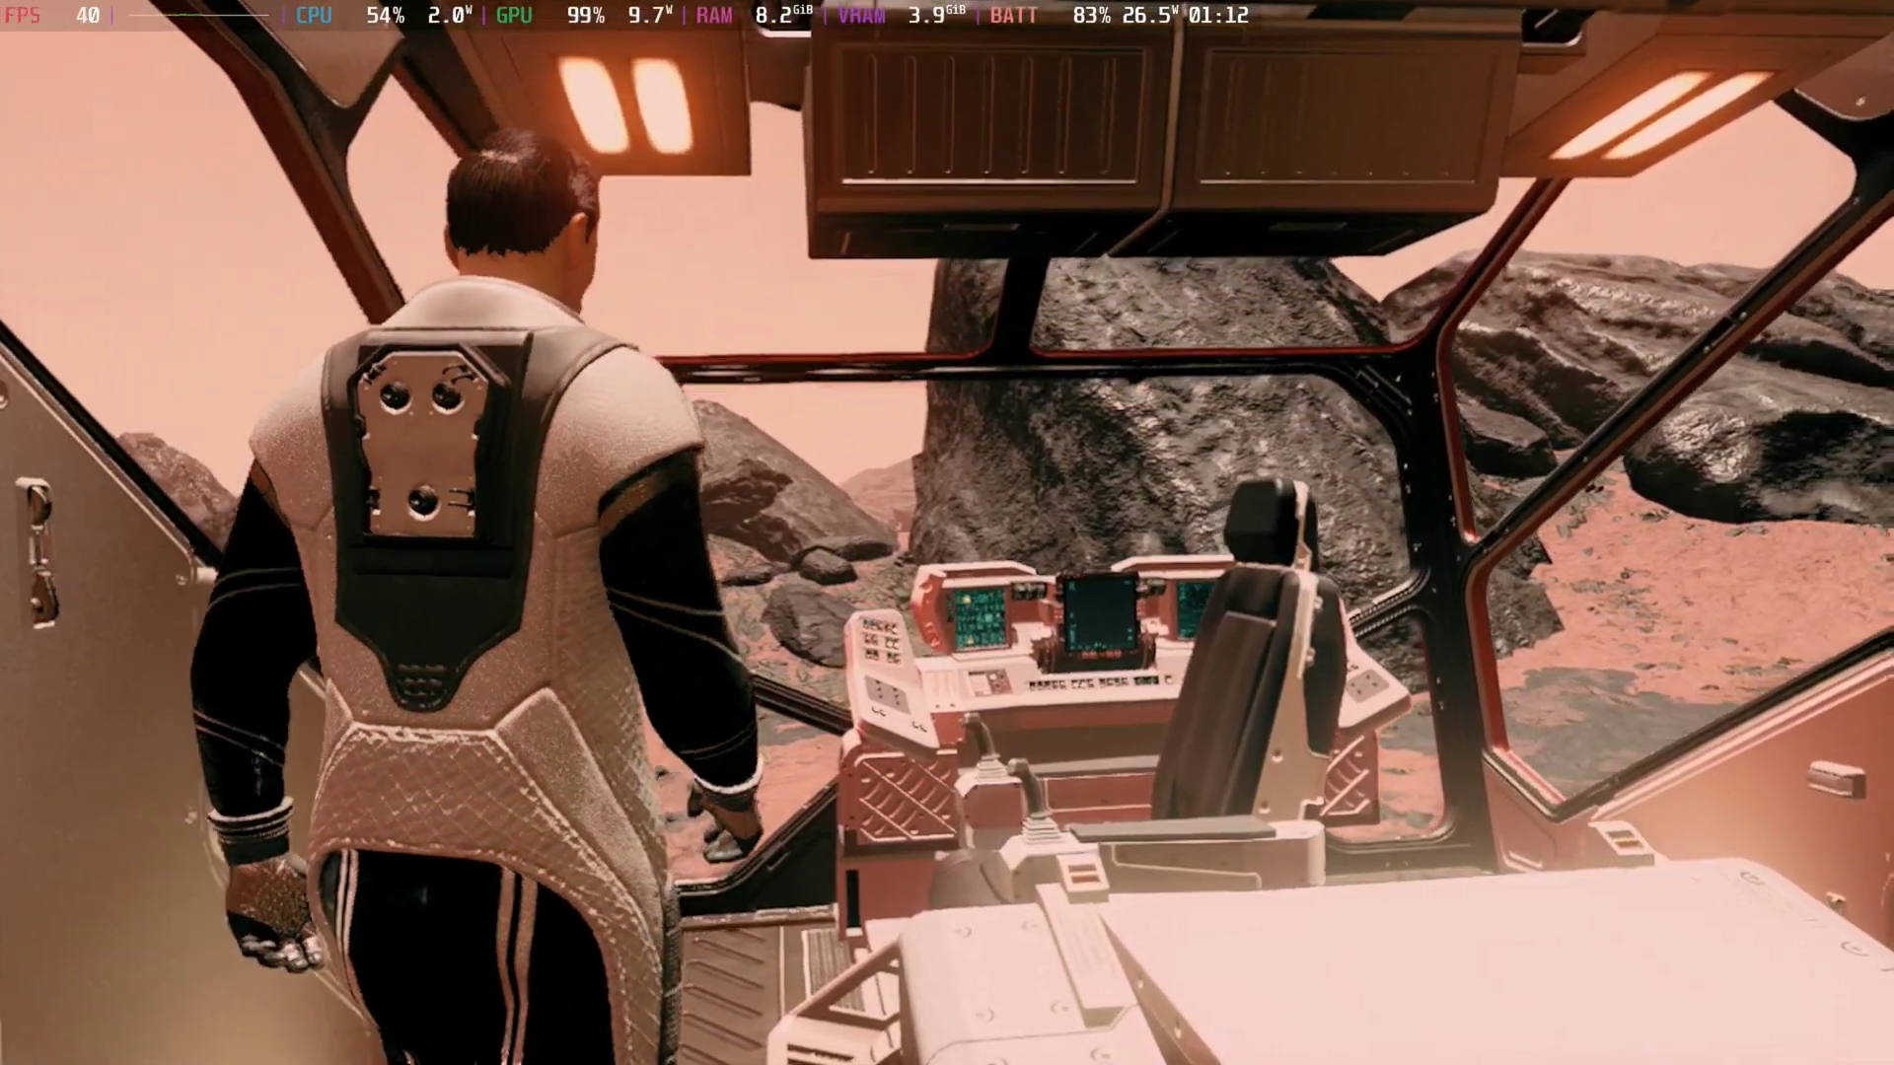
key("w")
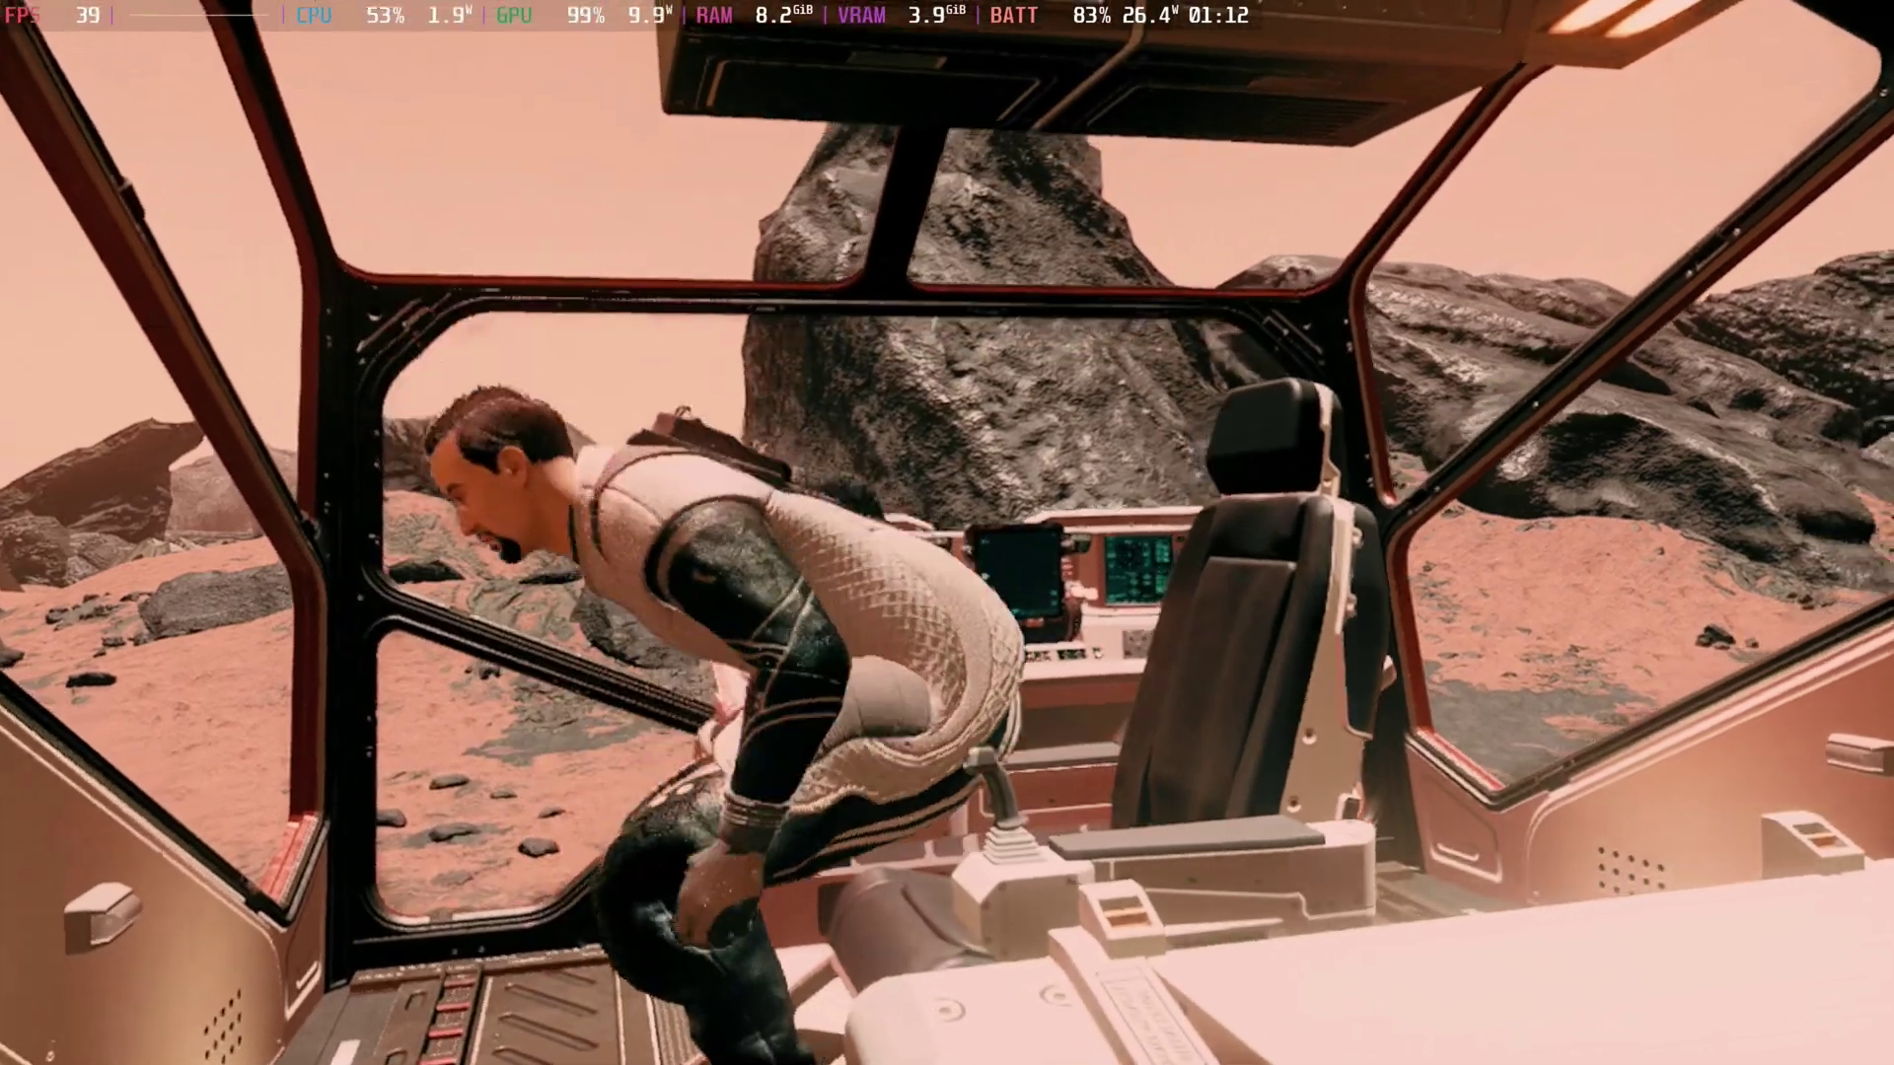